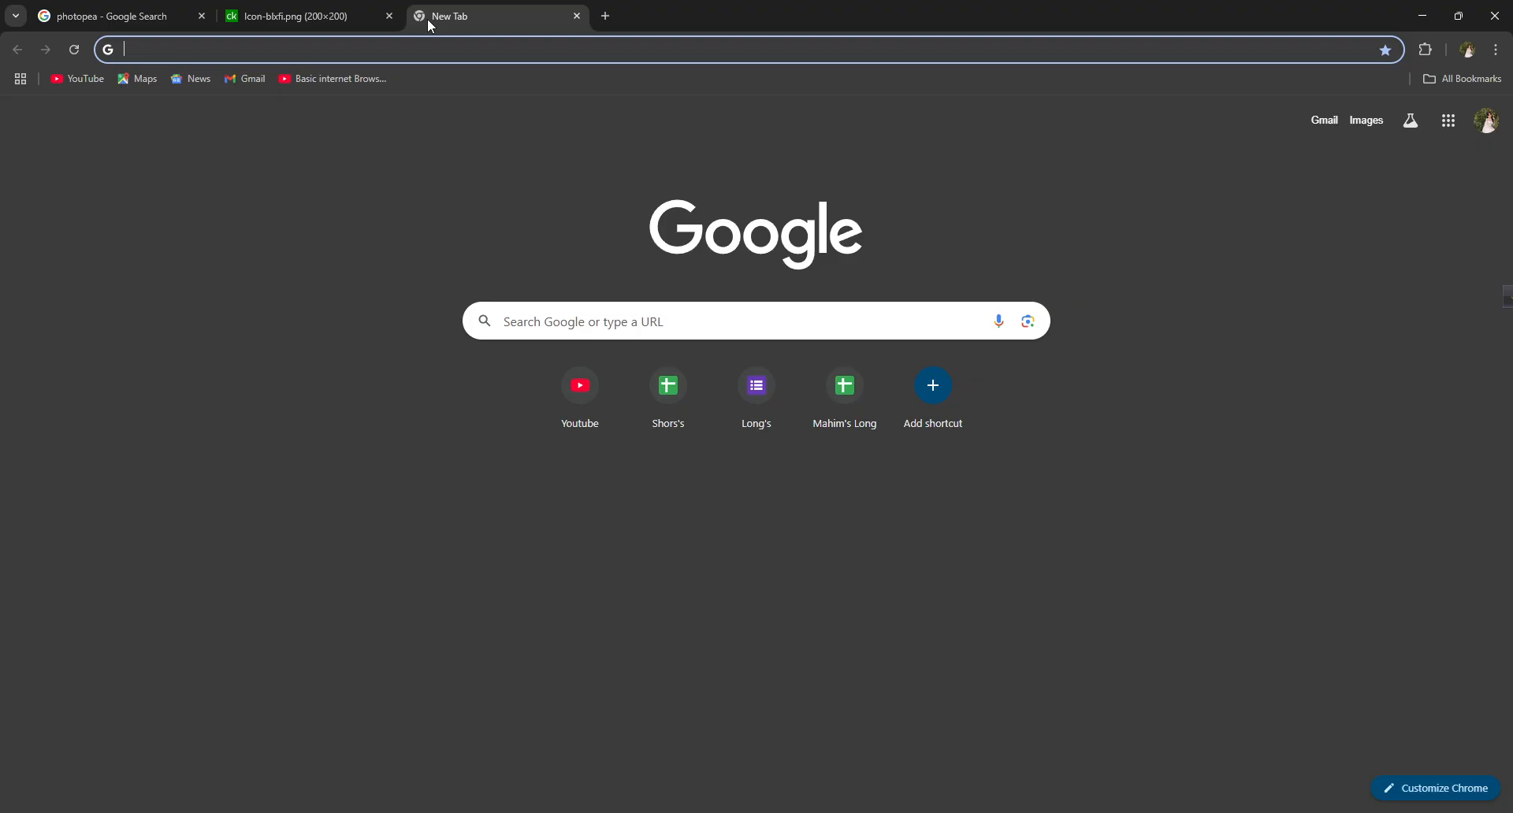
# - Open the website mockups-design.com
pyautogui.write('mock')
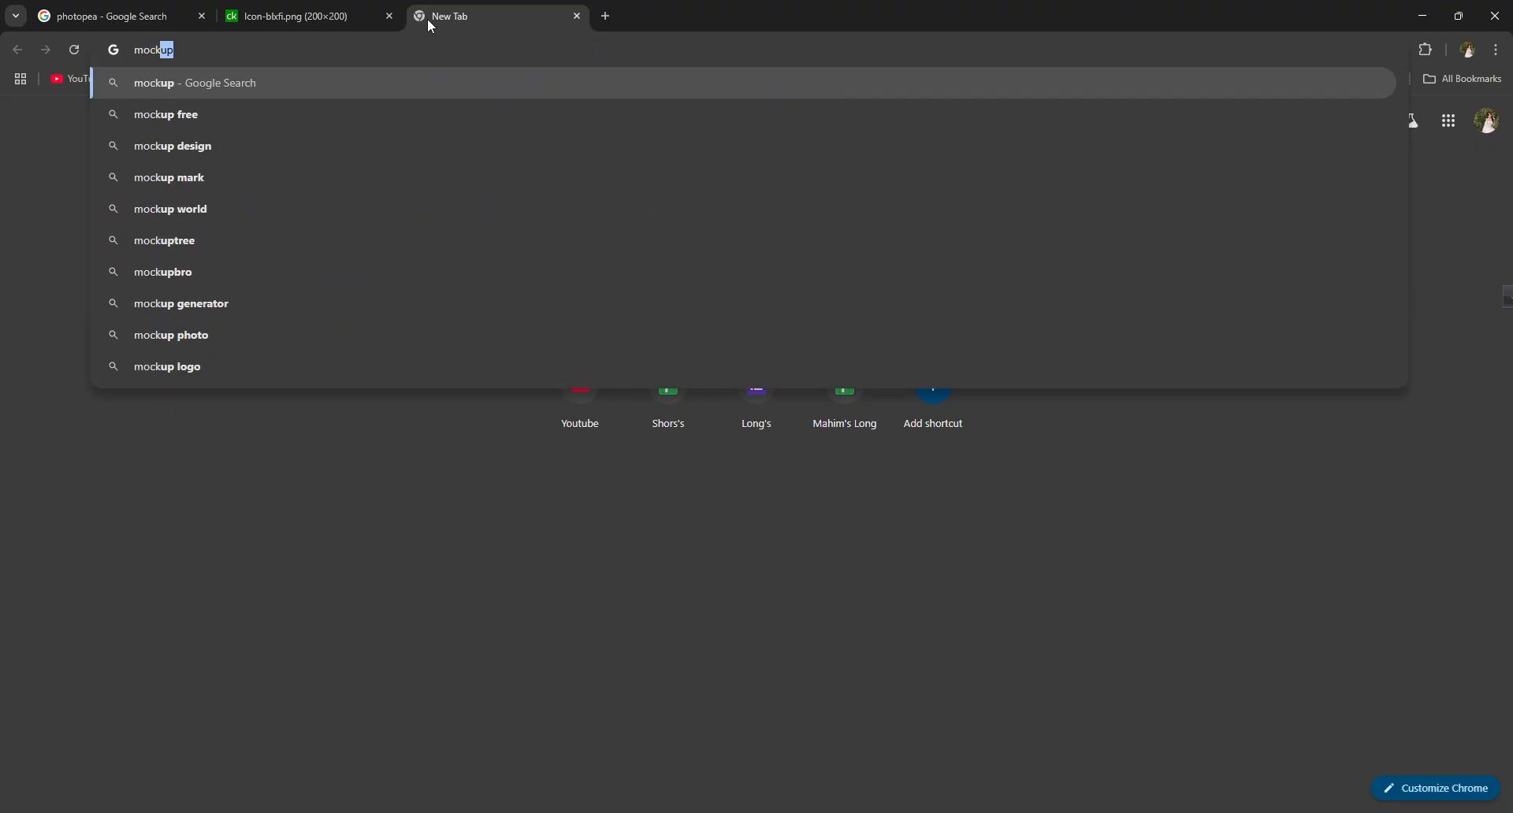
pyautogui.write('ups')
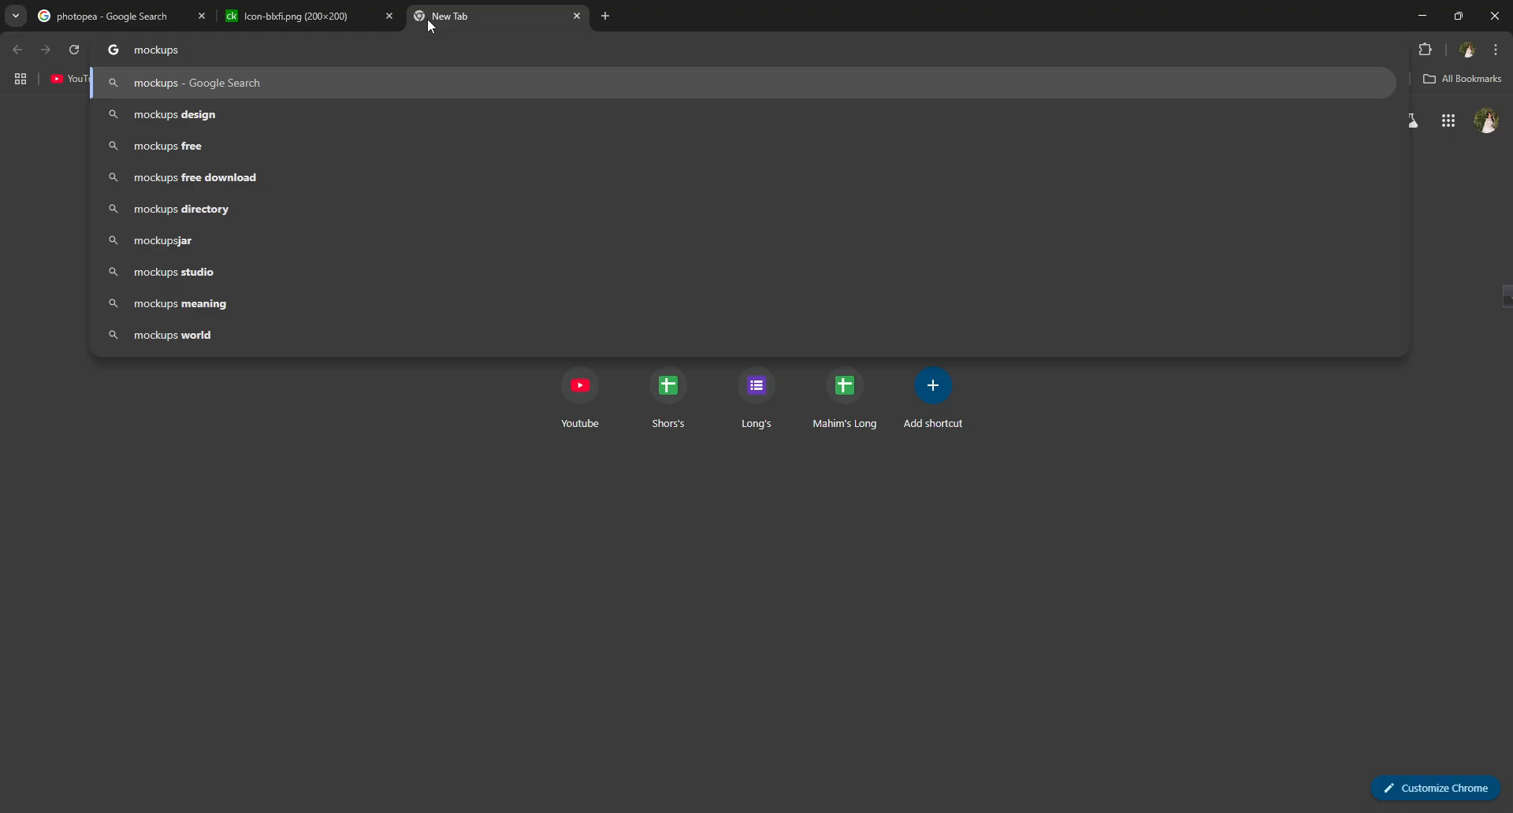
pyautogui.write('-d')
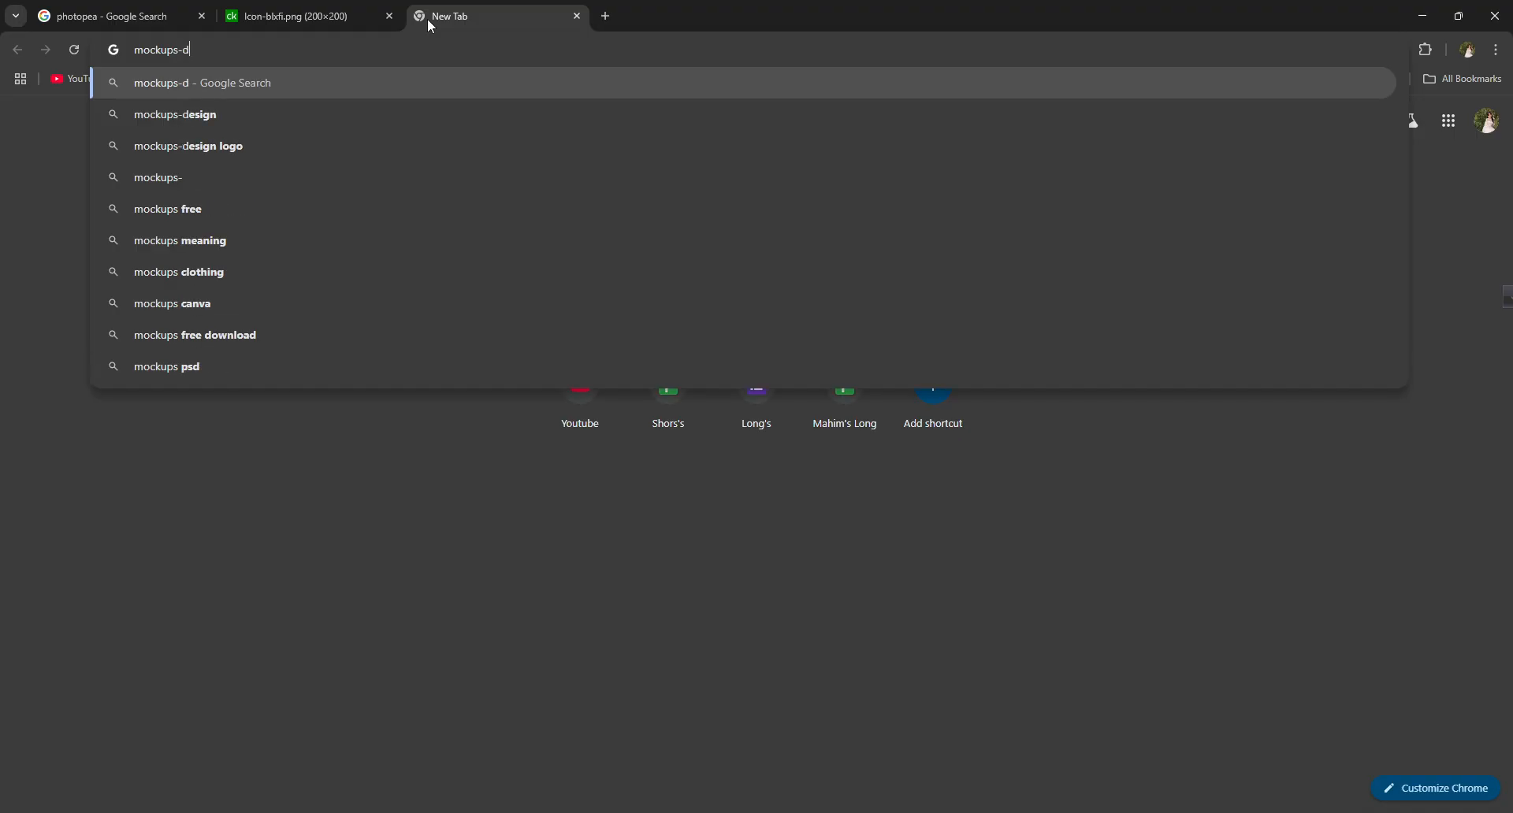
pyautogui.write('esig')
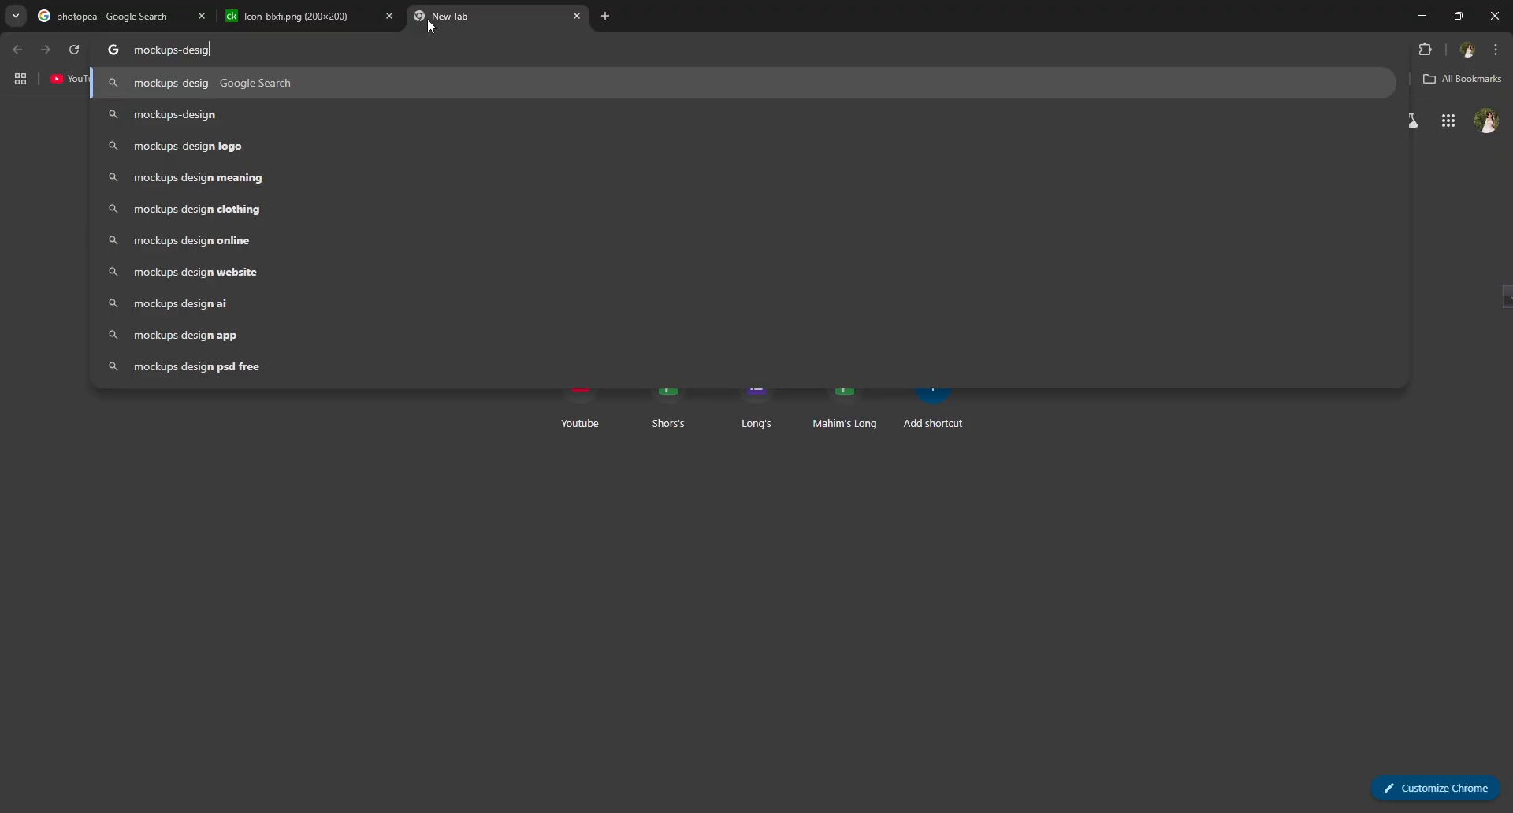
pyautogui.write('n.com')
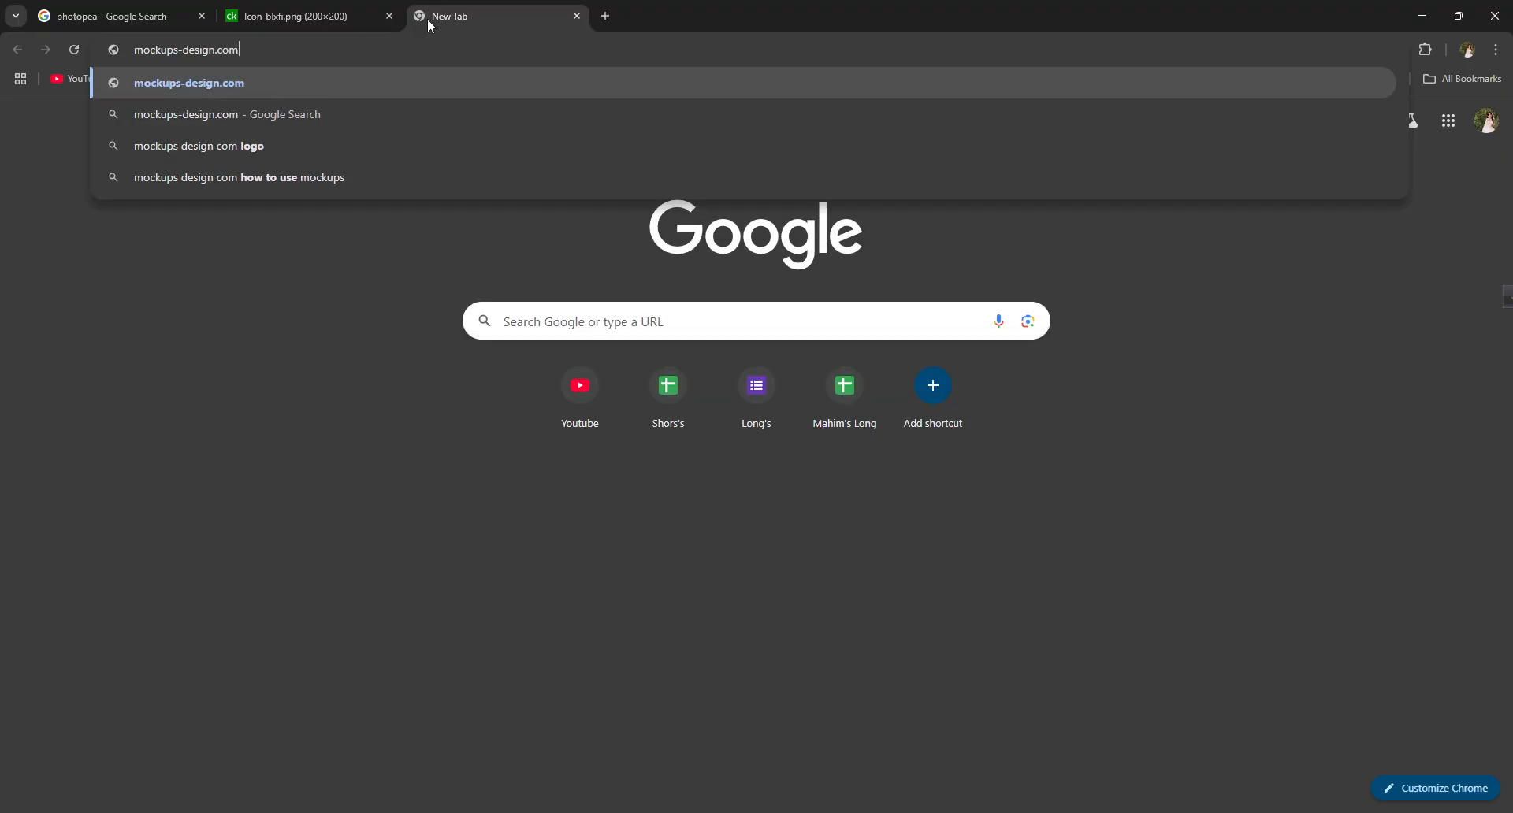
pyautogui.press('Return')
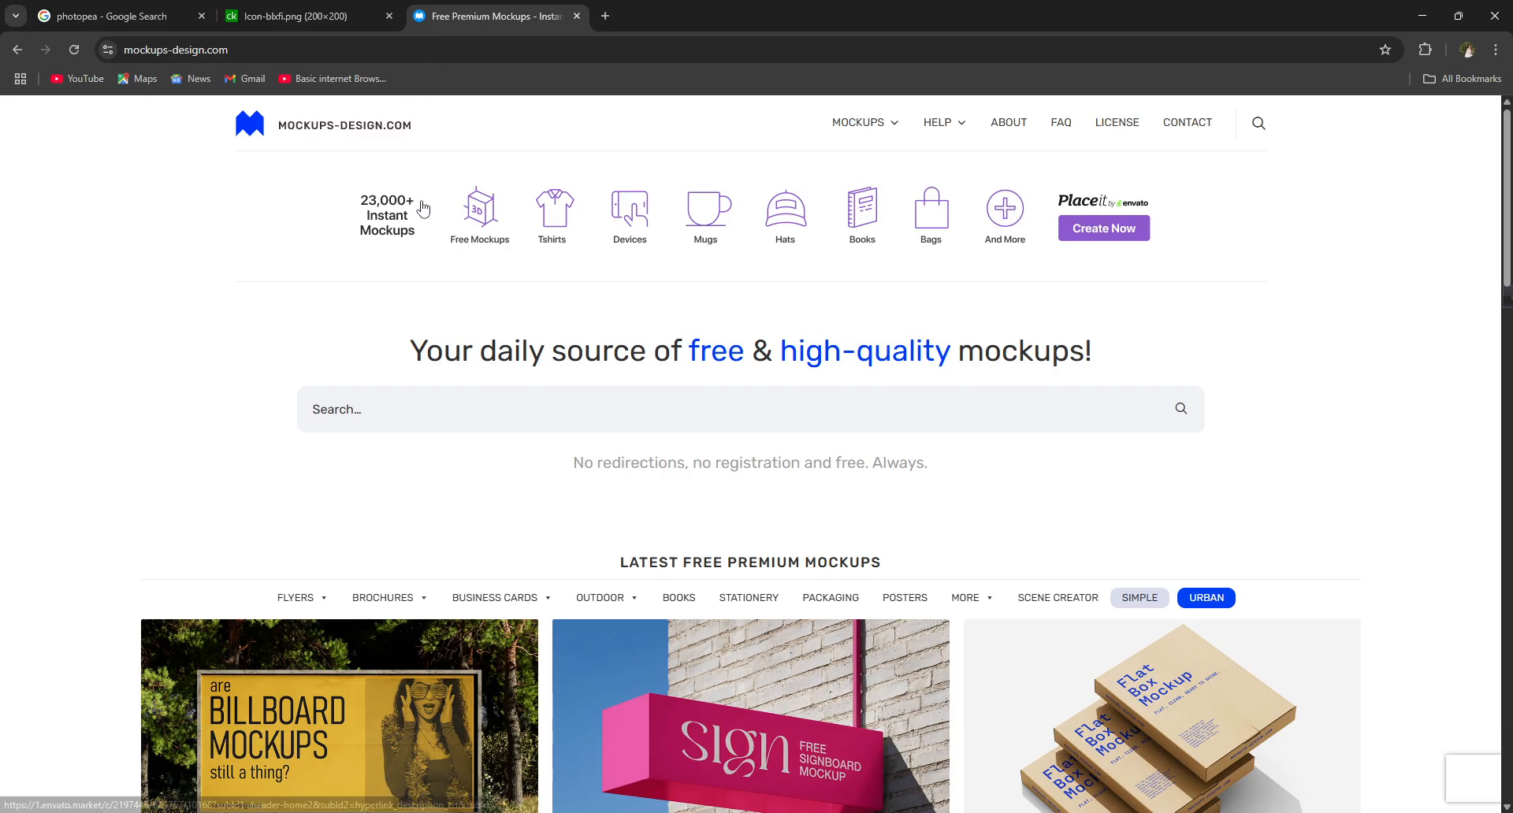
# - Open the Free Mockups offer from the instant mockups banner and dismiss the Google sign-in prompt on Placeit
pyautogui.click(473, 211)
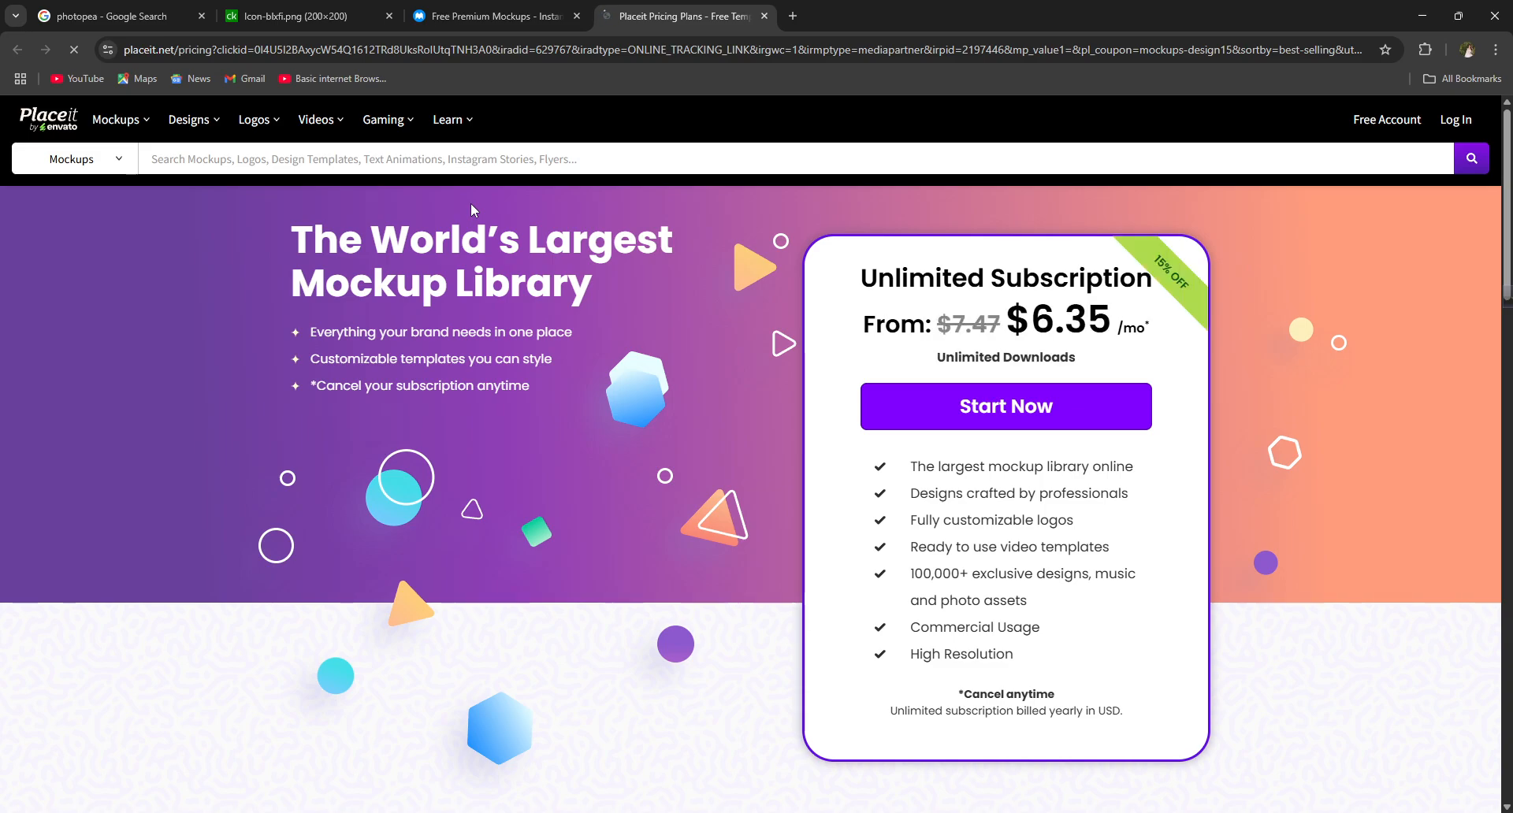
pyautogui.scroll(-4, 1155, 252)
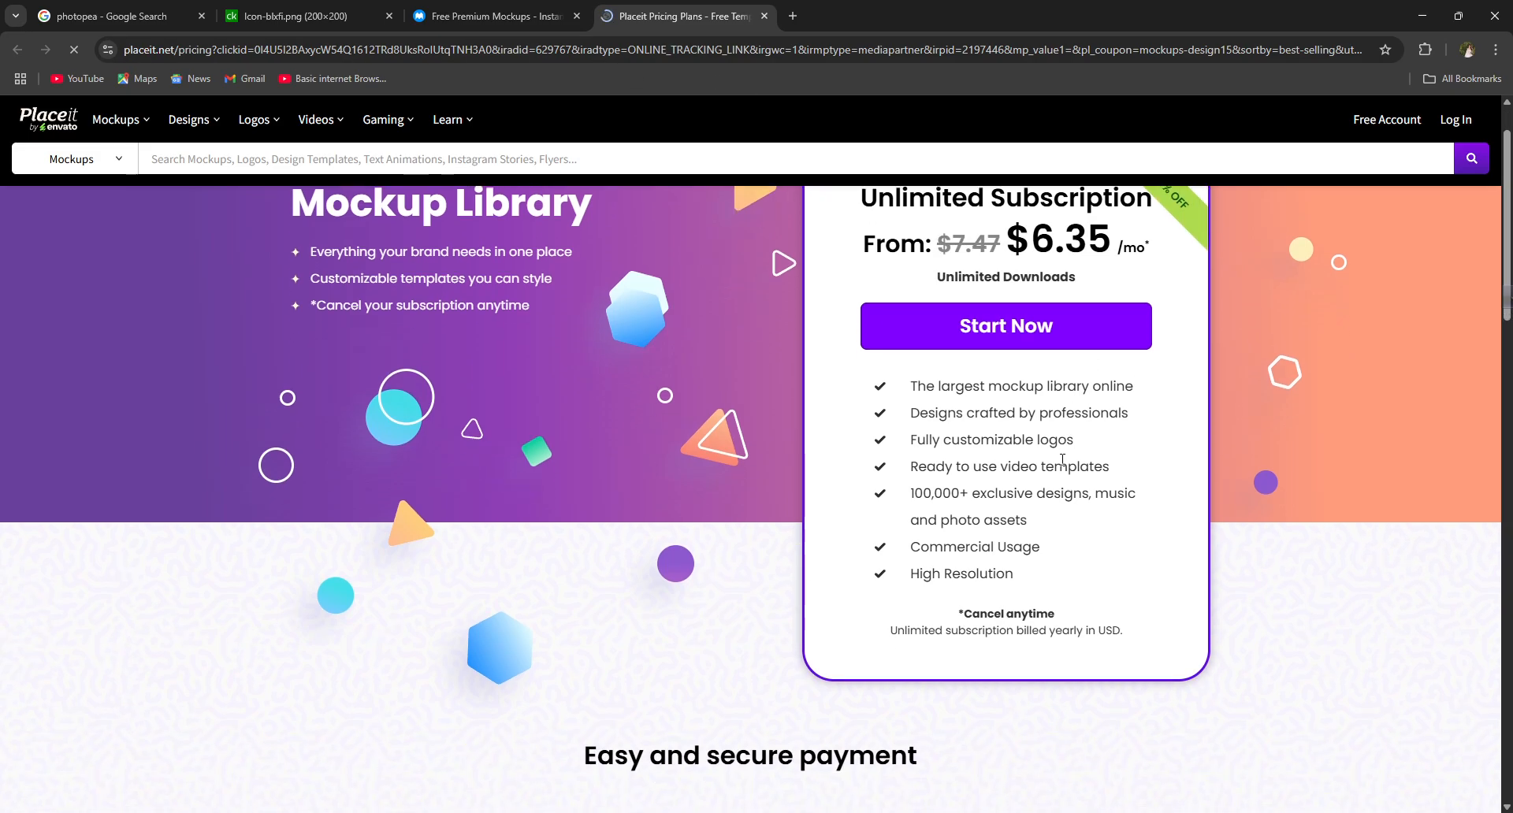
pyautogui.scroll(4, 989, 567)
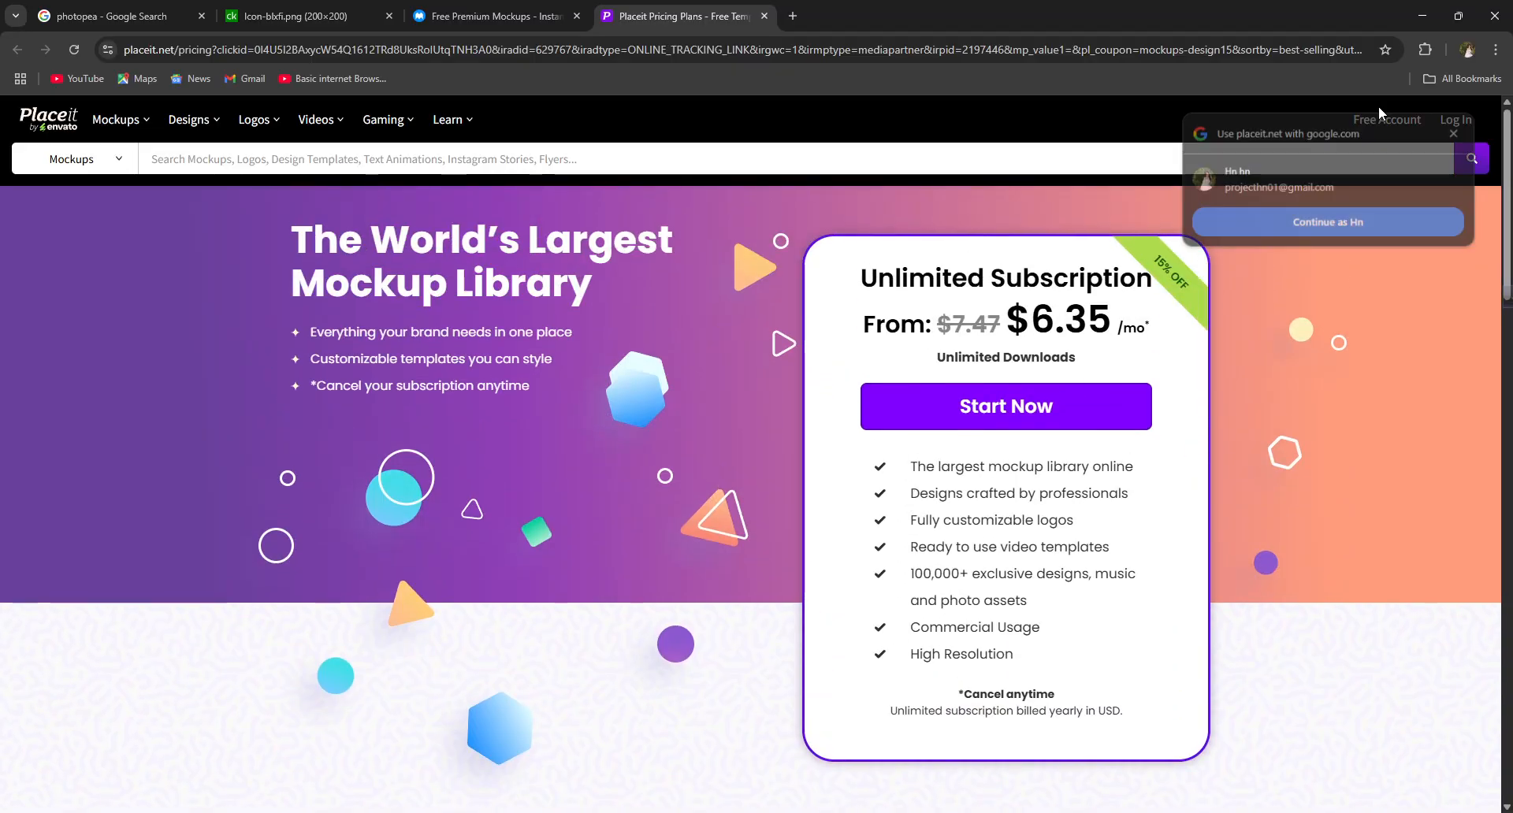
pyautogui.click(1455, 132)
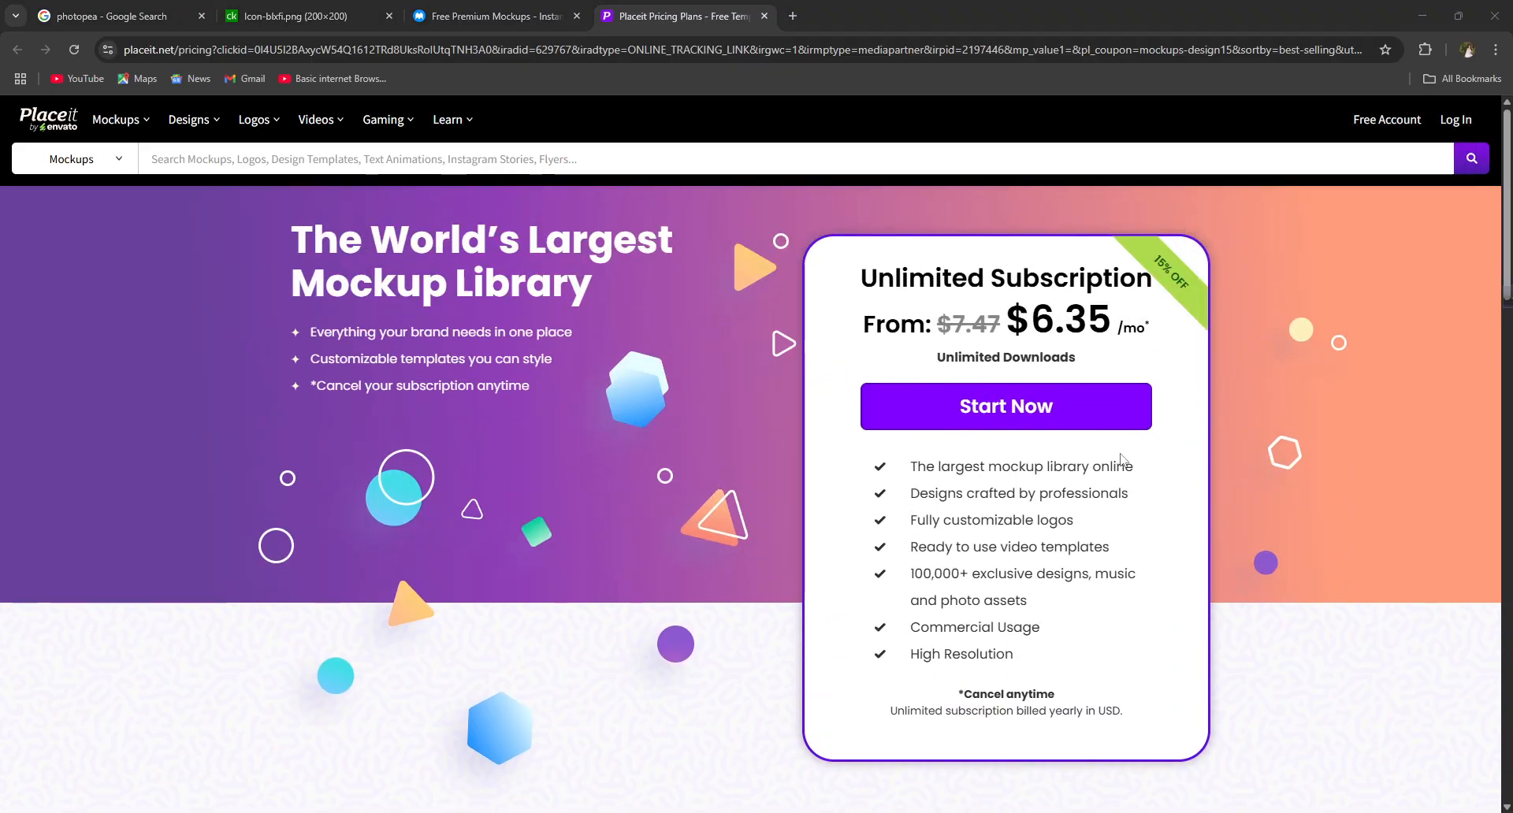
# - Sign up for a free Placeit account with the existing Google account and reload the page
pyautogui.click(1386, 122)
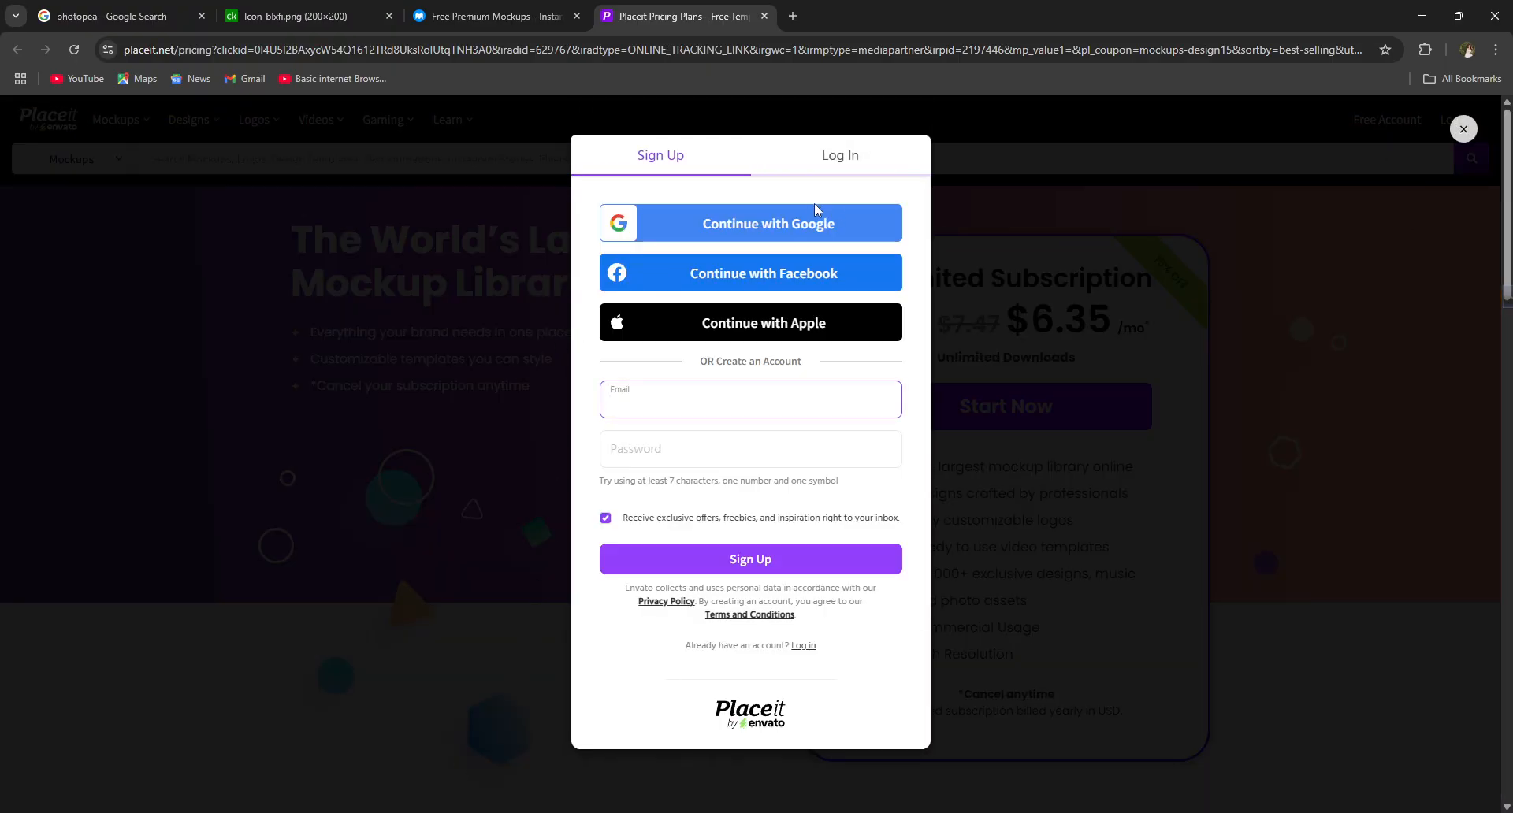
pyautogui.click(816, 221)
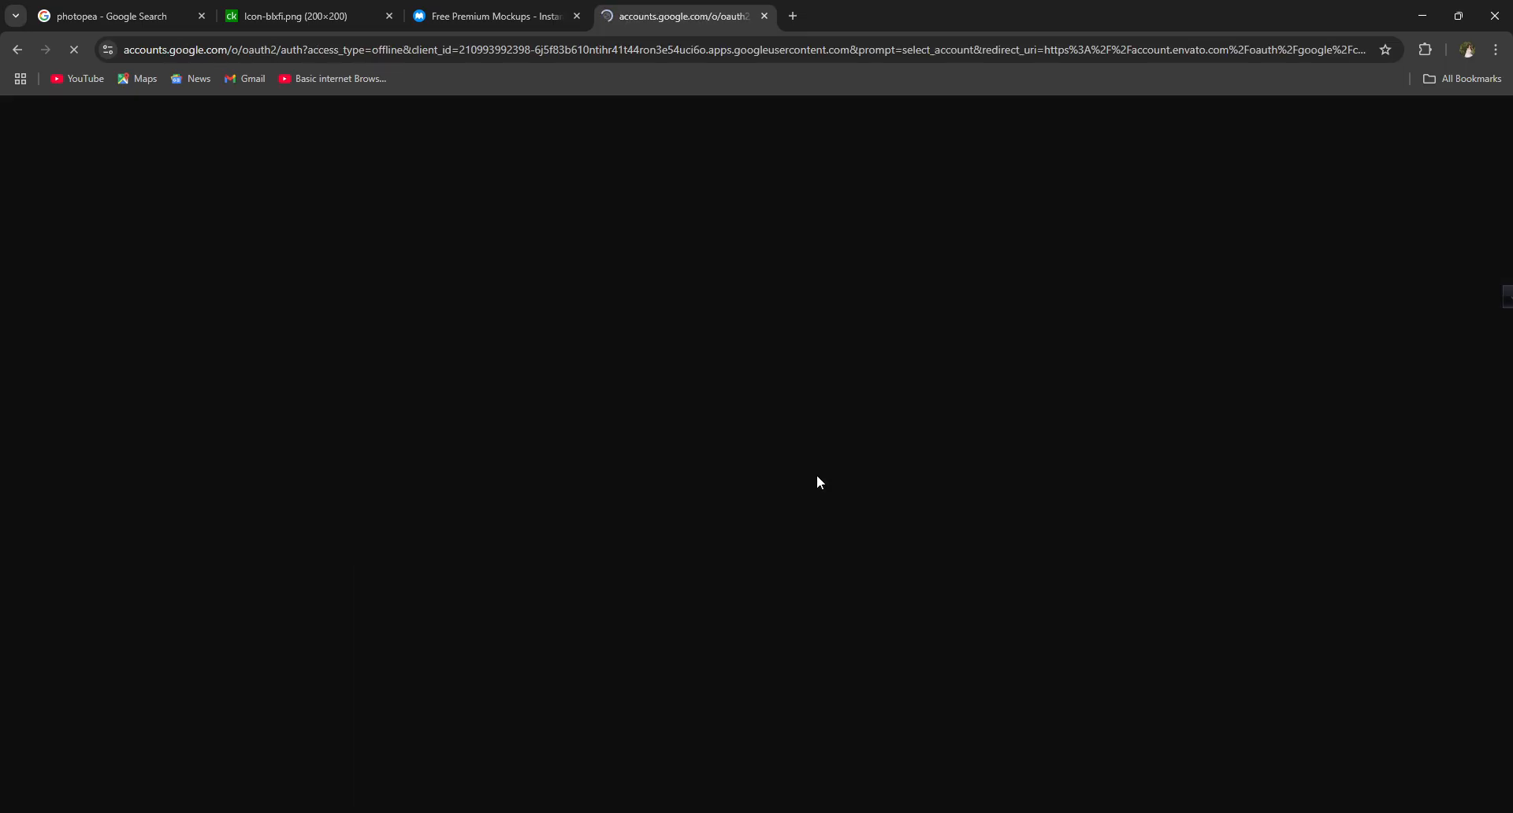
pyautogui.click(906, 391)
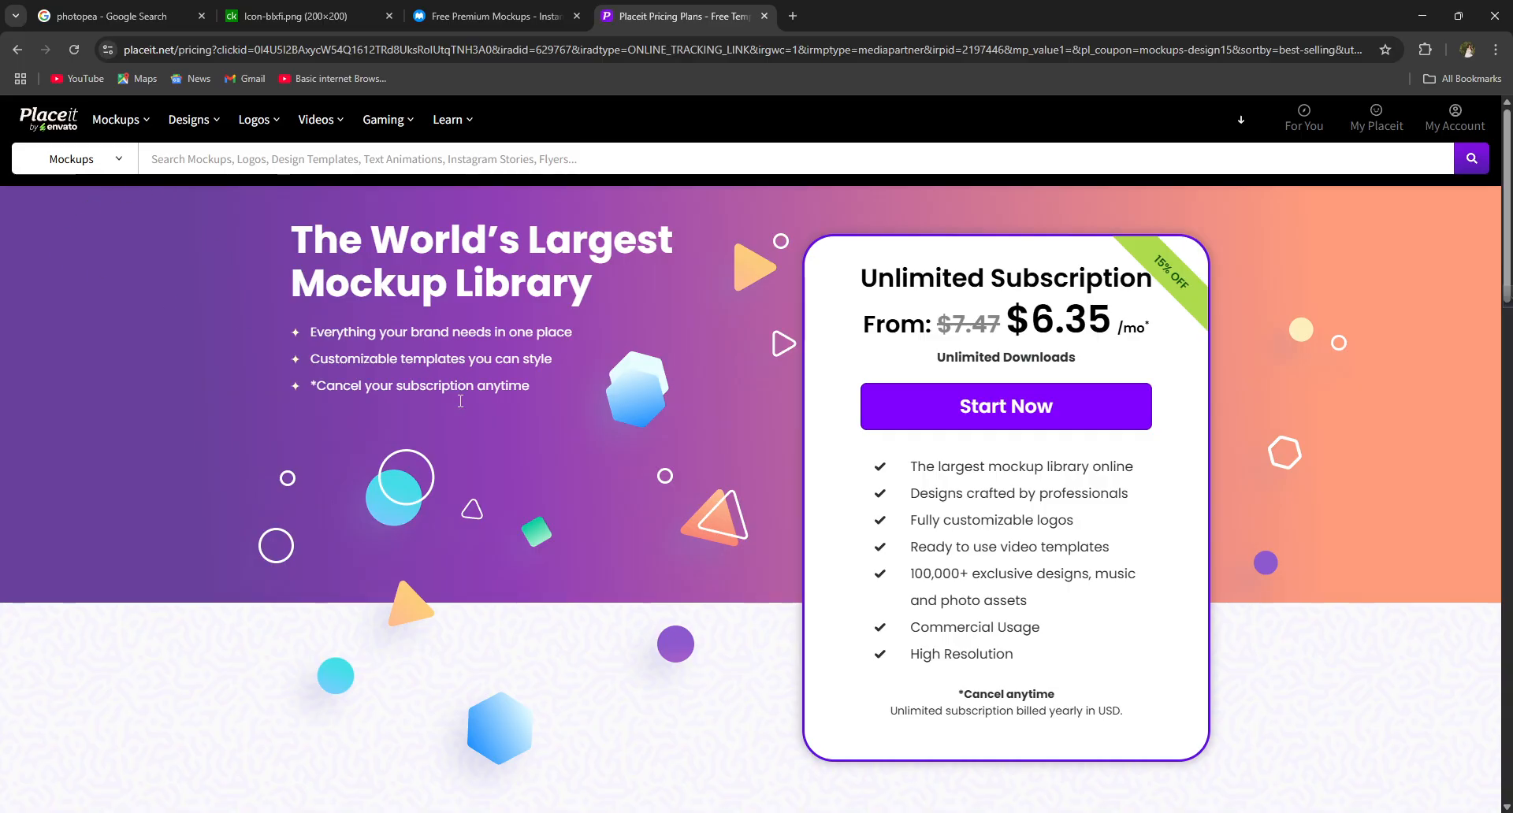
pyautogui.rightClick(527, 367)
pyautogui.click(557, 435)
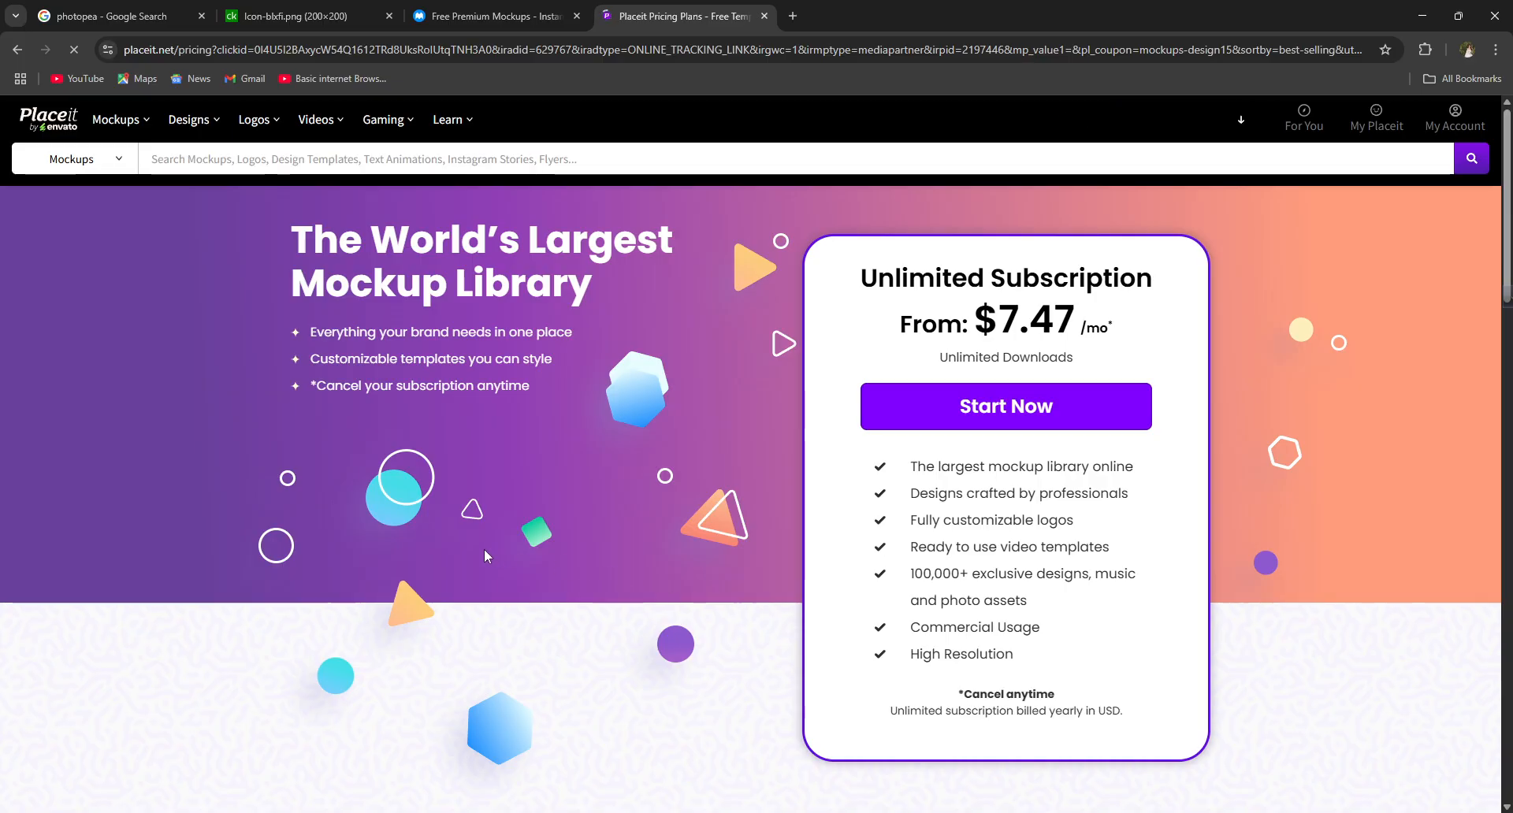
# - Browse Placeit's mockup library and open the template of a crewneck T-shirt hanging by a cement wall
pyautogui.click(107, 119)
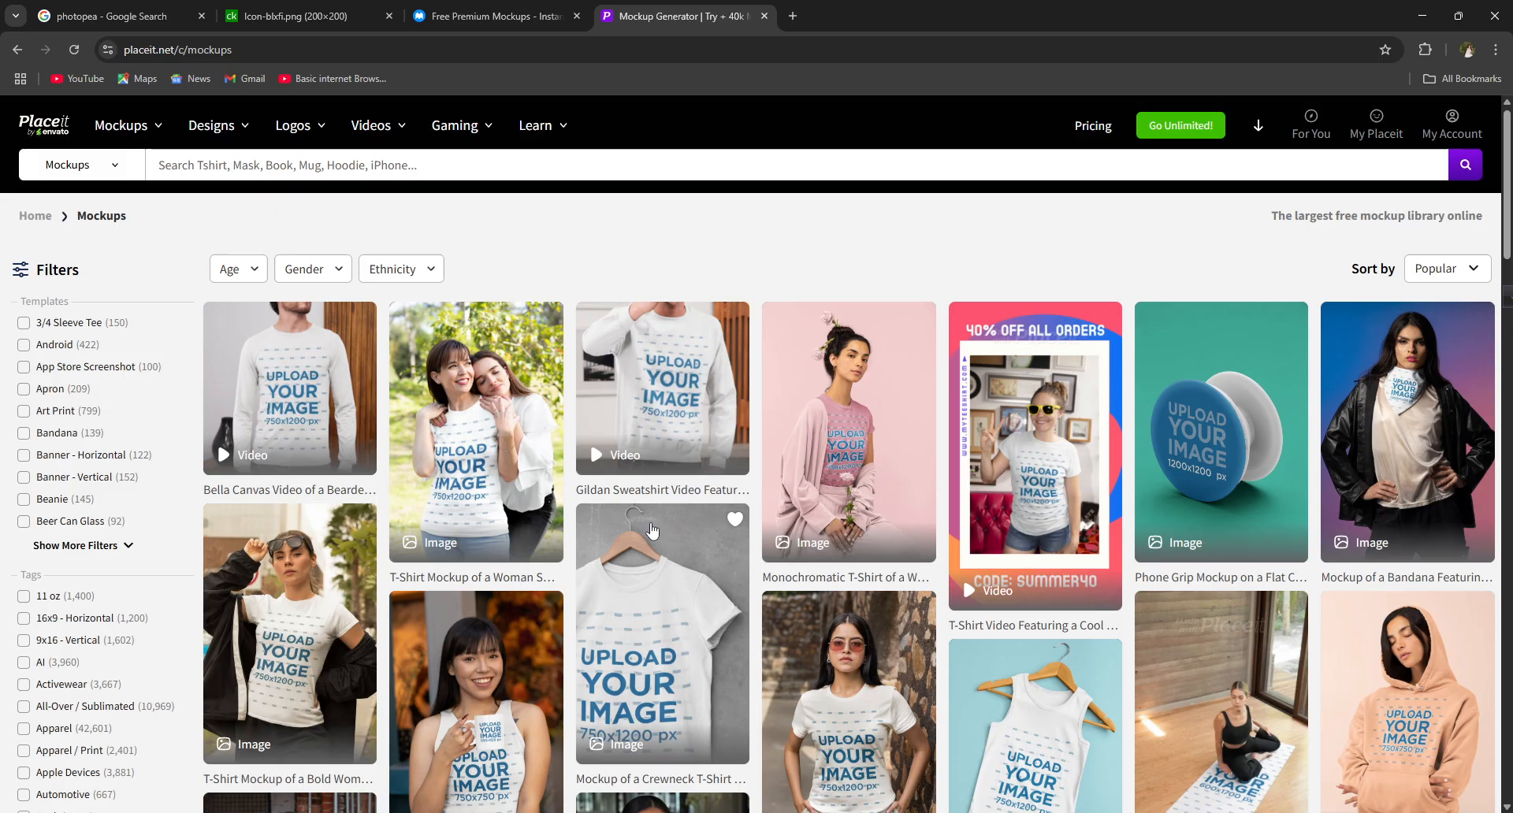
pyautogui.scroll(-2, 652, 531)
pyautogui.scroll(2, 653, 532)
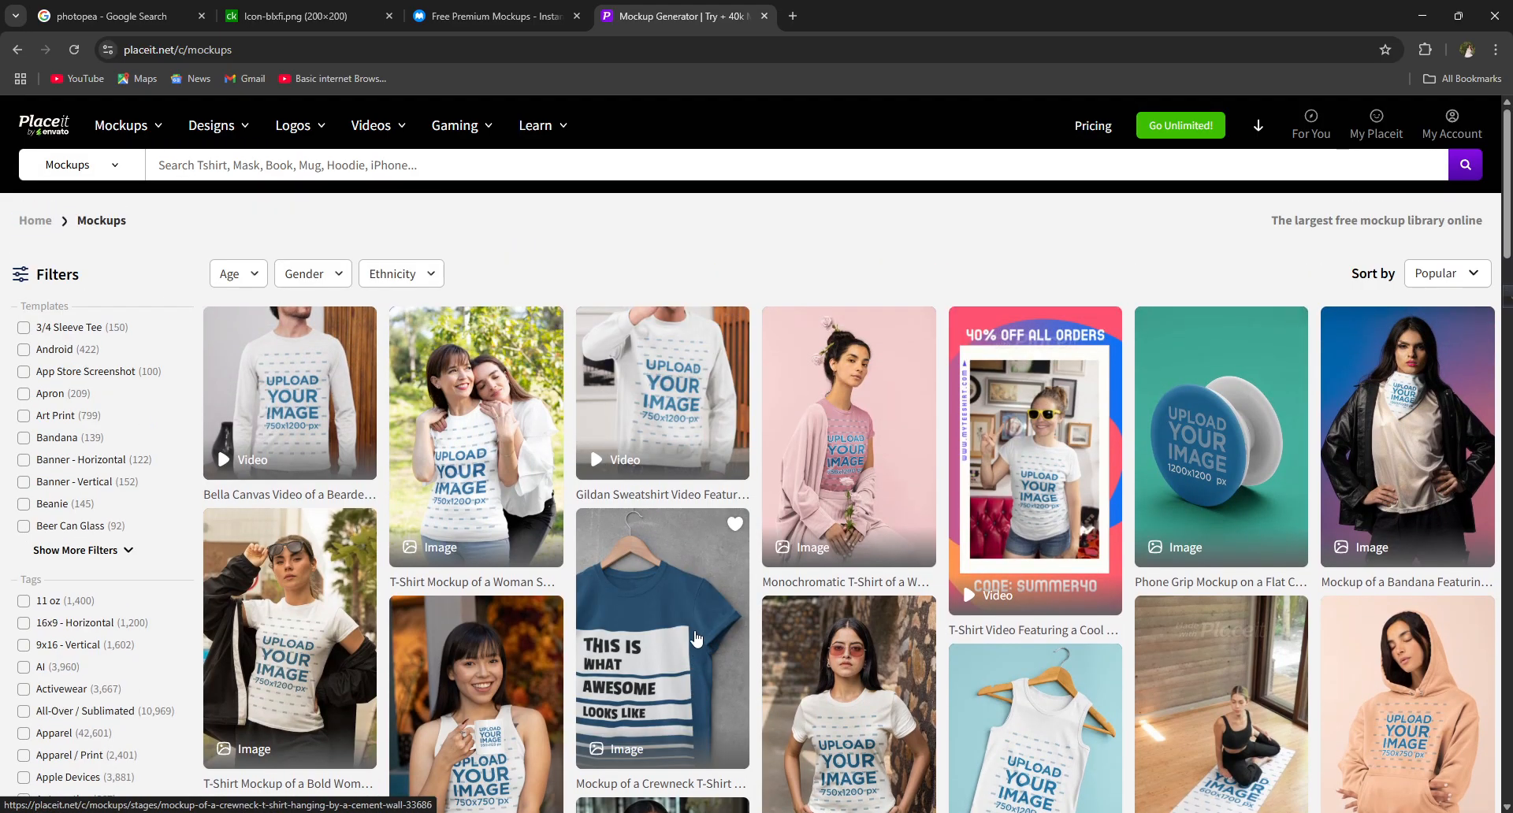
pyautogui.click(629, 646)
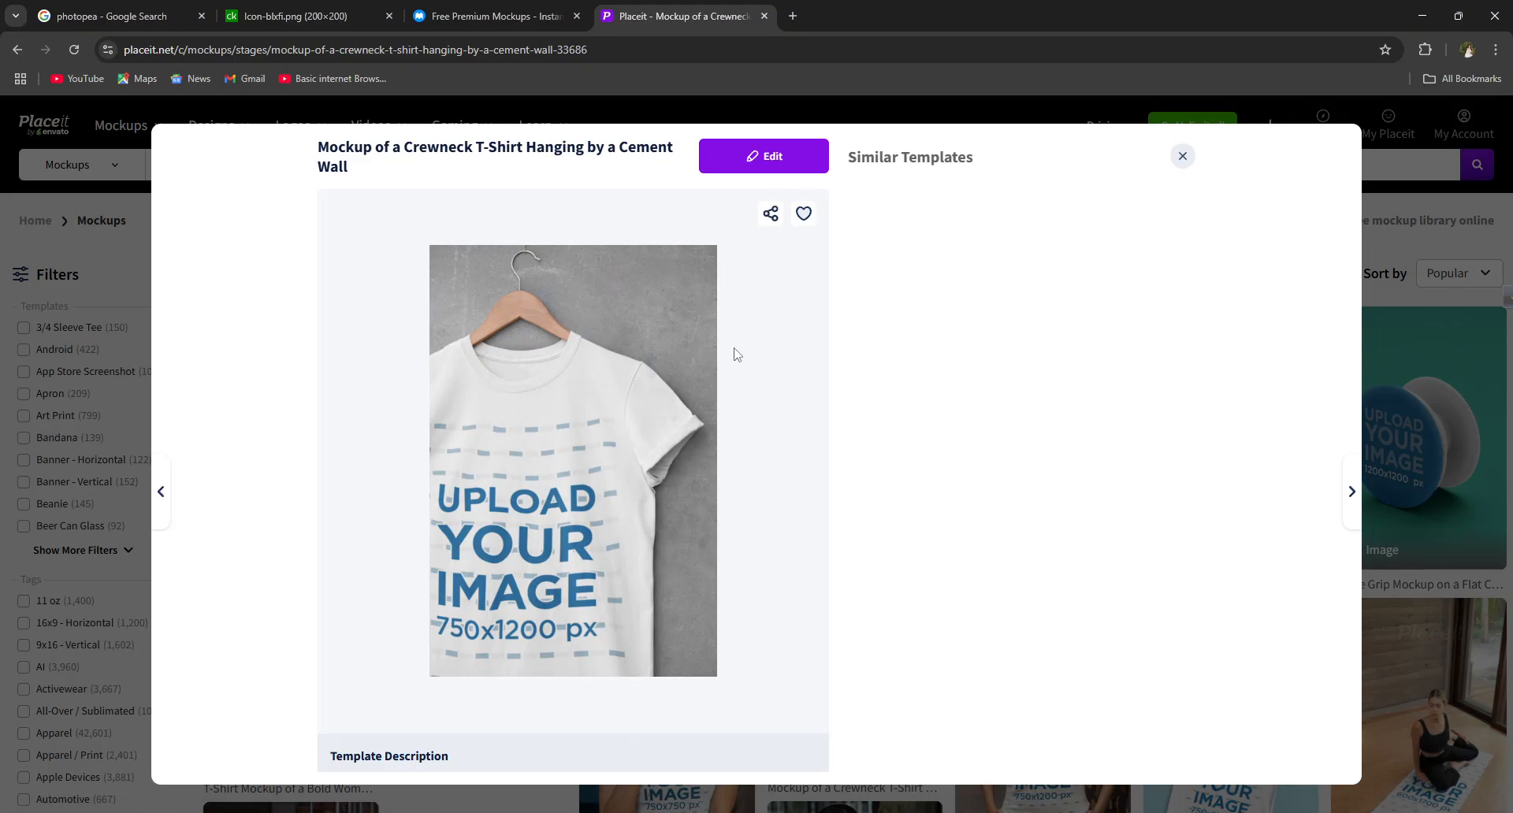
# - Save the crewneck T-shirt preview image as the PNG file optimized_product_thumb_33686a in the Downloads folder
pyautogui.scroll(-2, 584, 331)
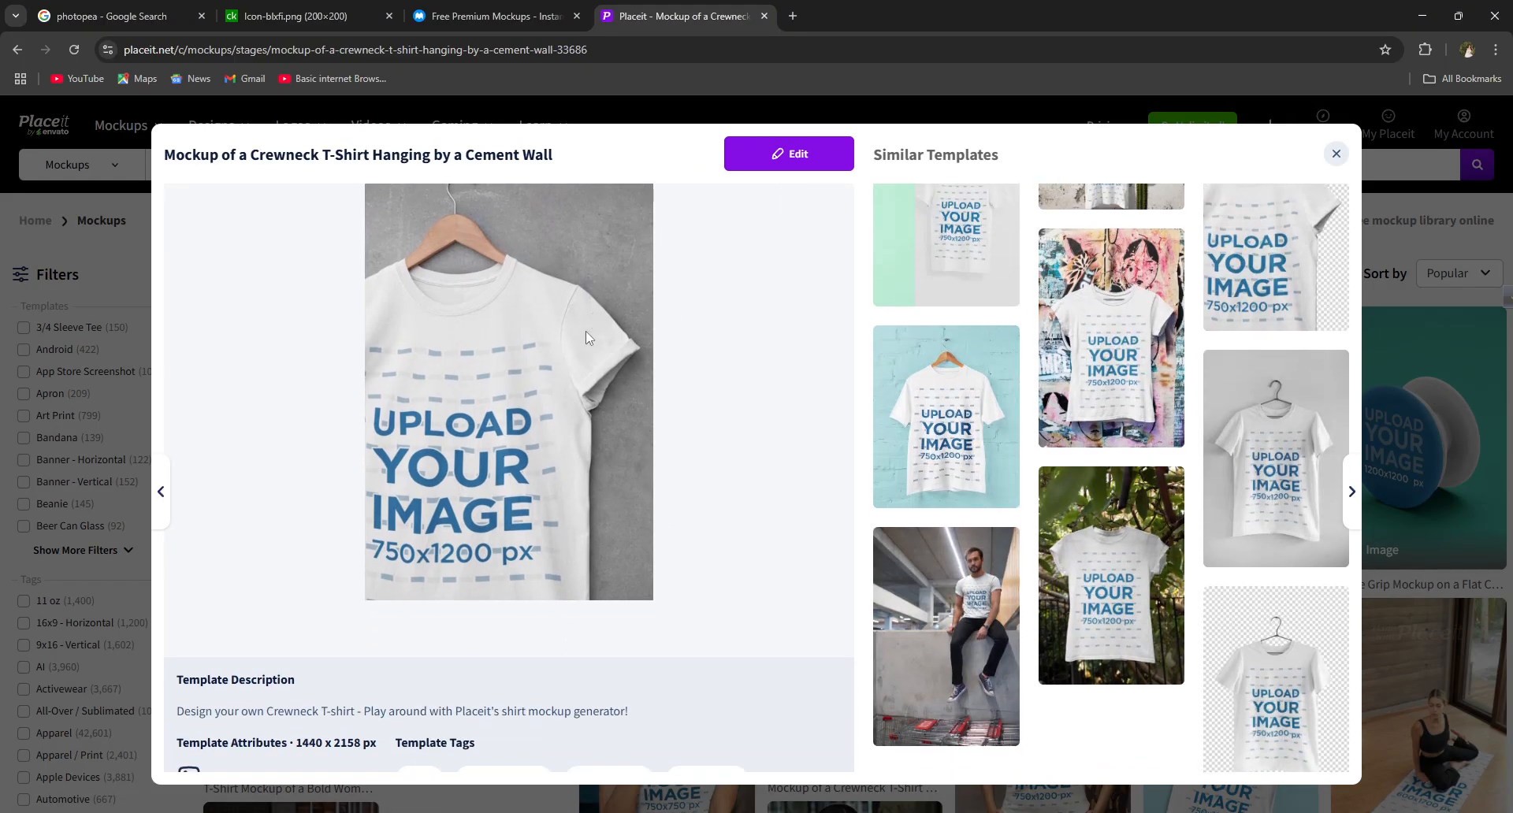
pyautogui.rightClick(410, 127)
pyautogui.rightClick(396, 257)
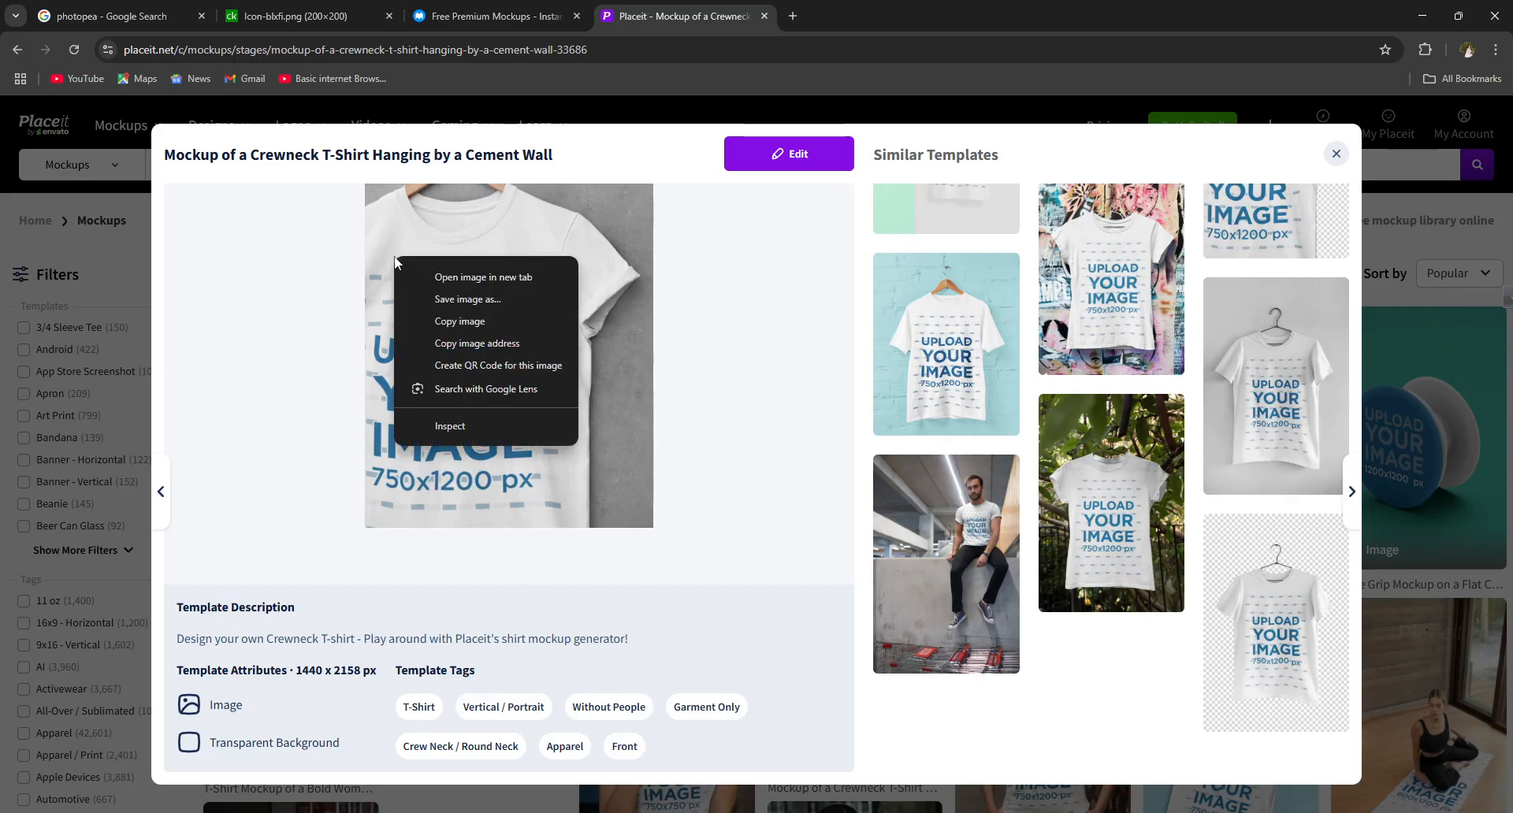
pyautogui.click(446, 305)
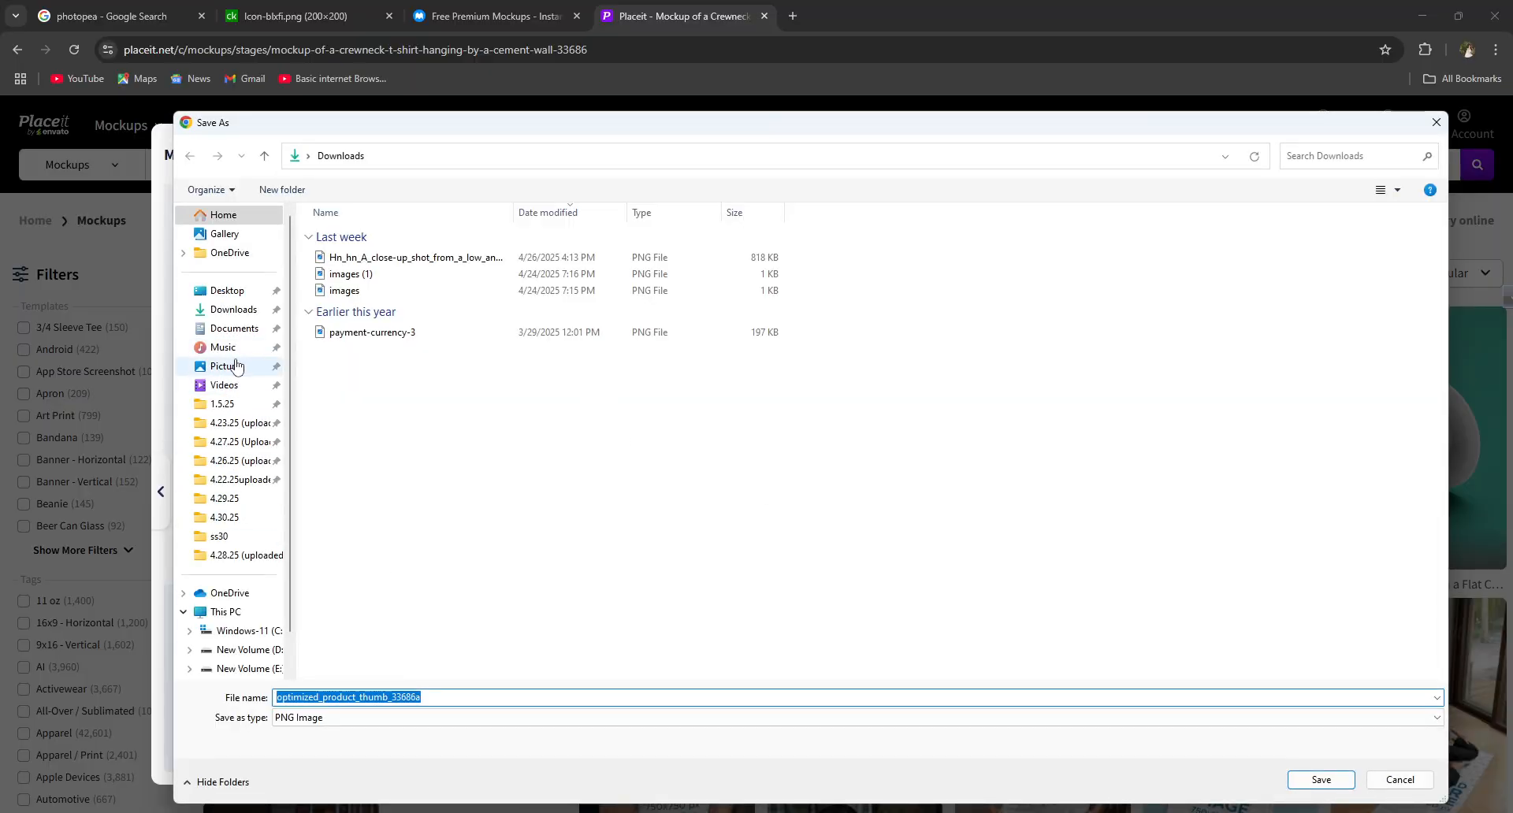
pyautogui.click(233, 367)
pyautogui.click(319, 718)
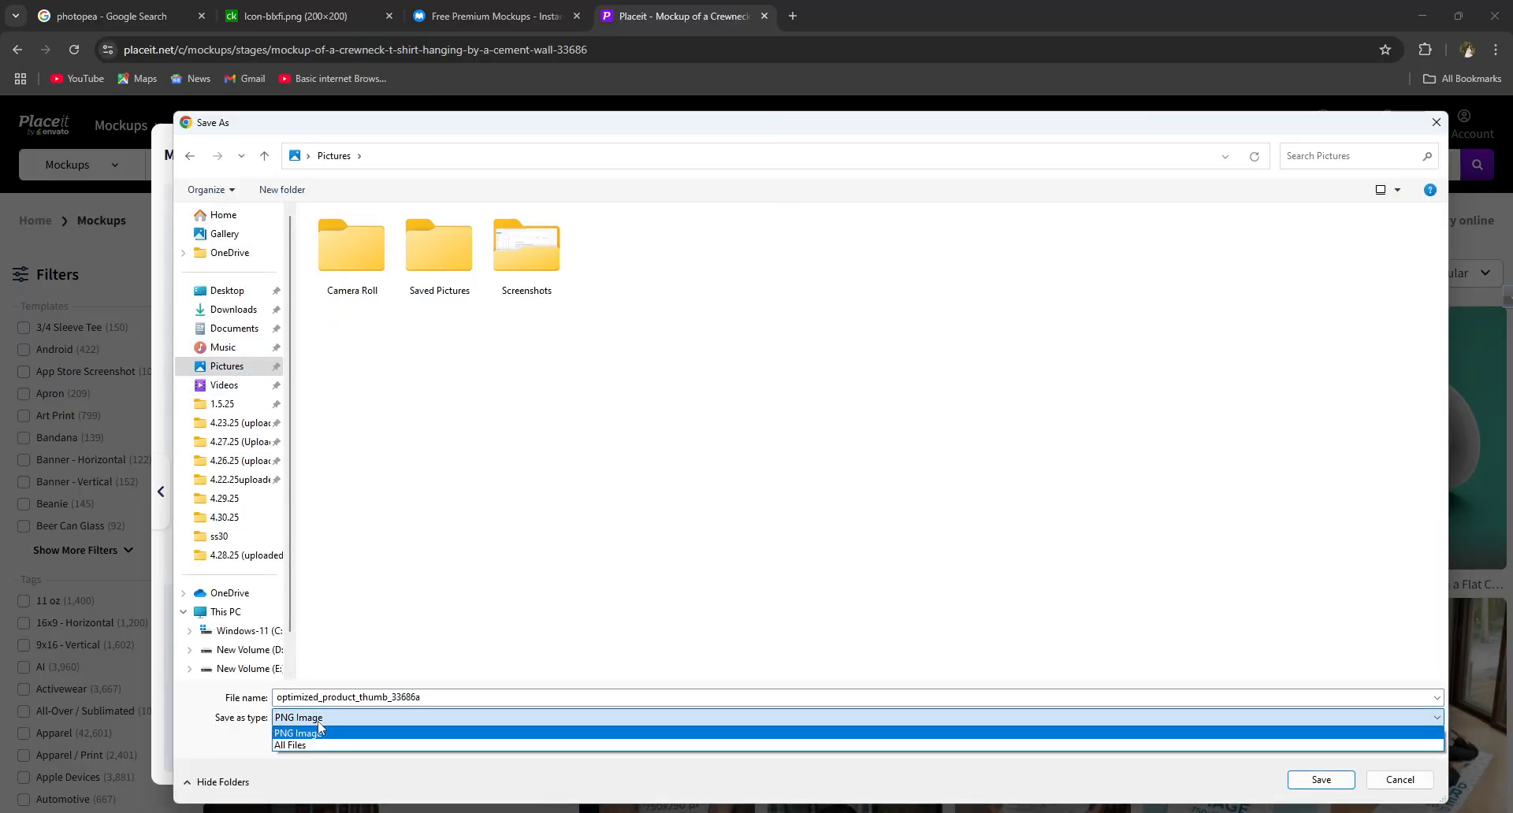
pyautogui.click(686, 382)
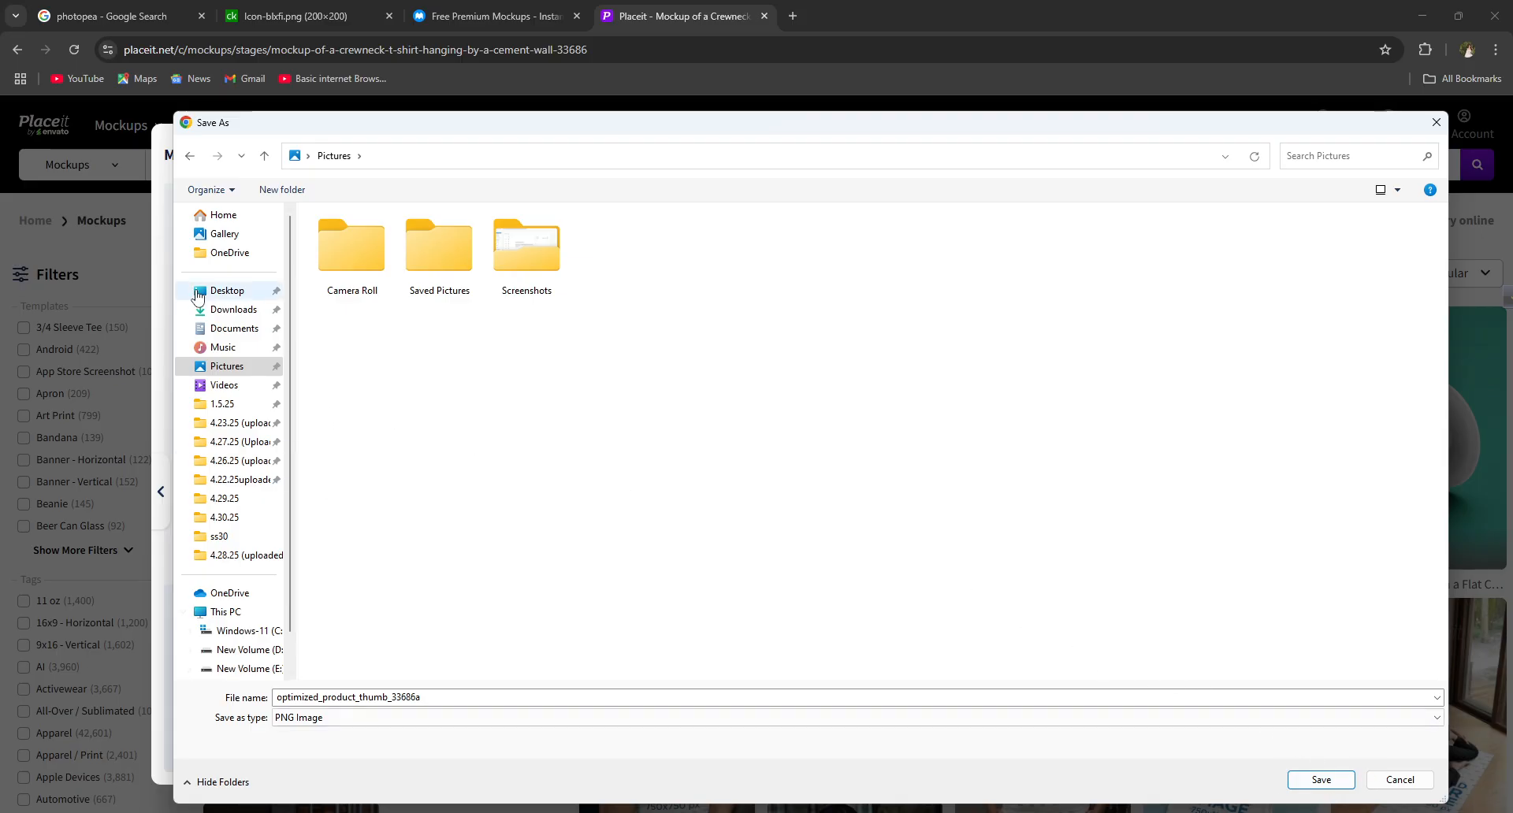
pyautogui.click(230, 309)
pyautogui.click(1319, 780)
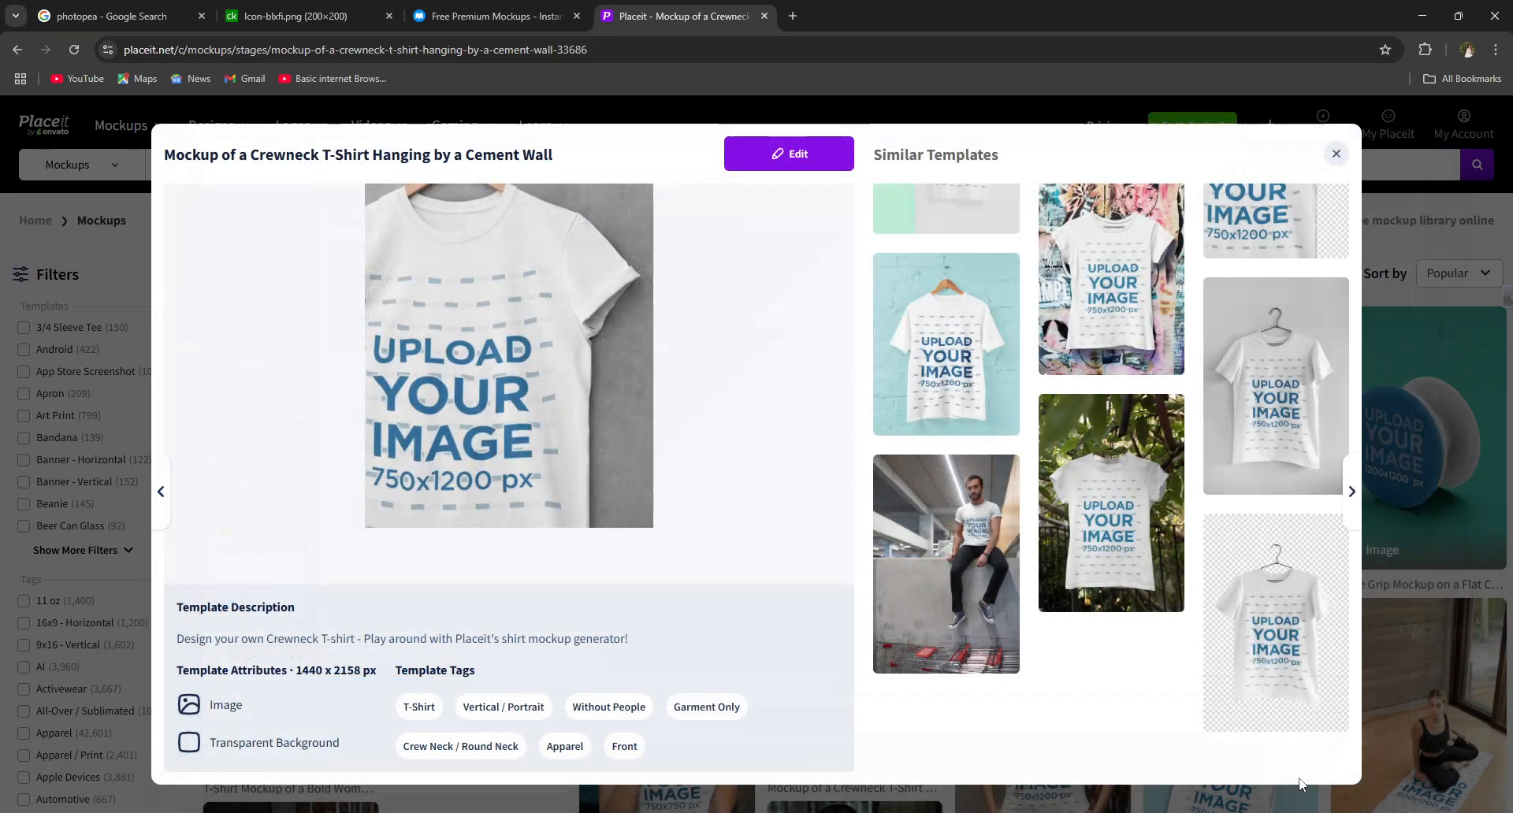
# - Load canva.com in place of the mockups-design.com page
pyautogui.click(126, 15)
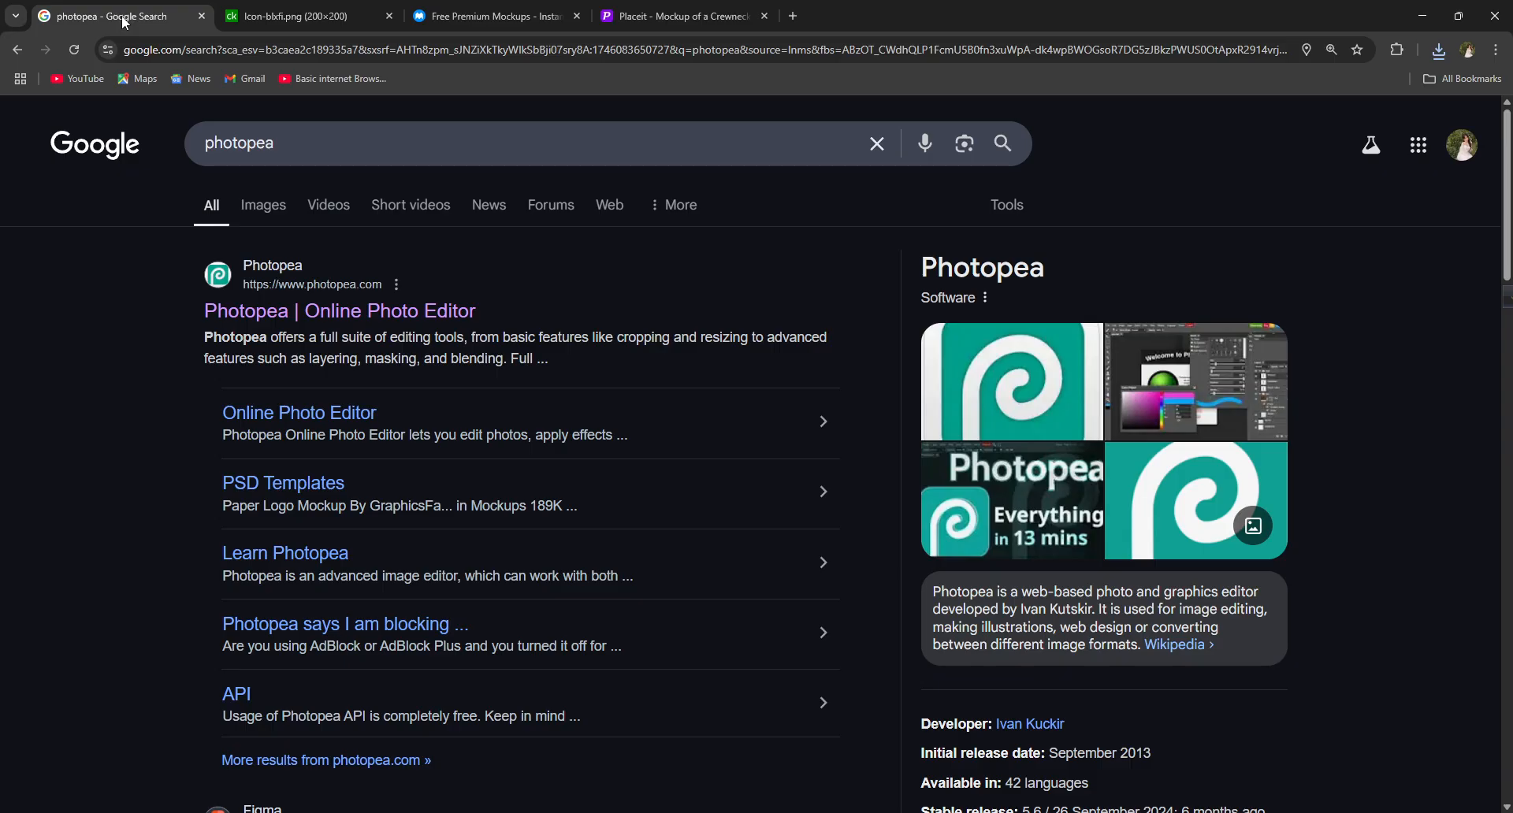
pyautogui.click(336, 11)
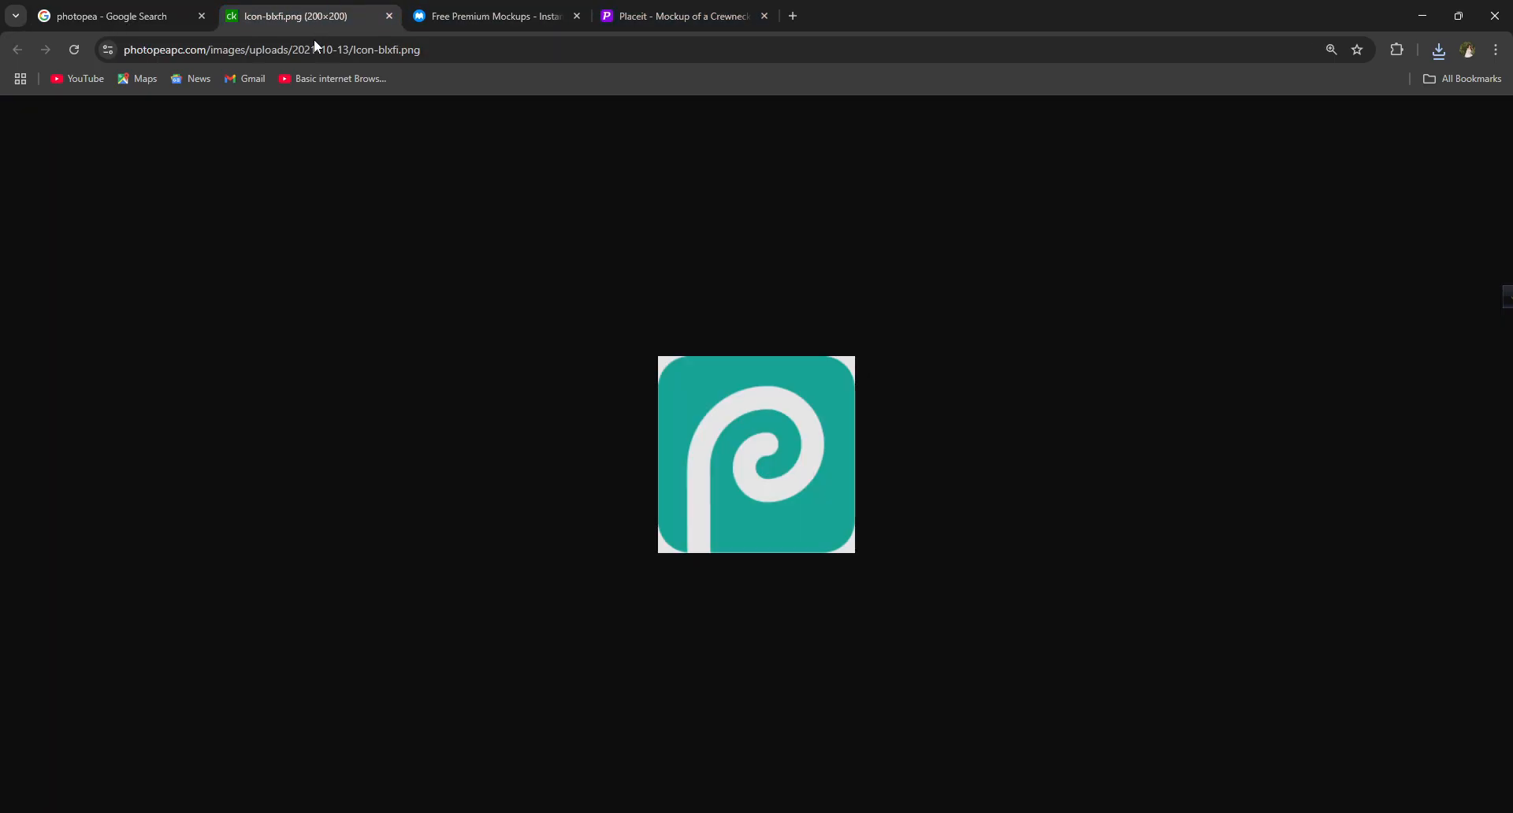
pyautogui.click(315, 49)
pyautogui.click(451, 17)
pyautogui.click(438, 49)
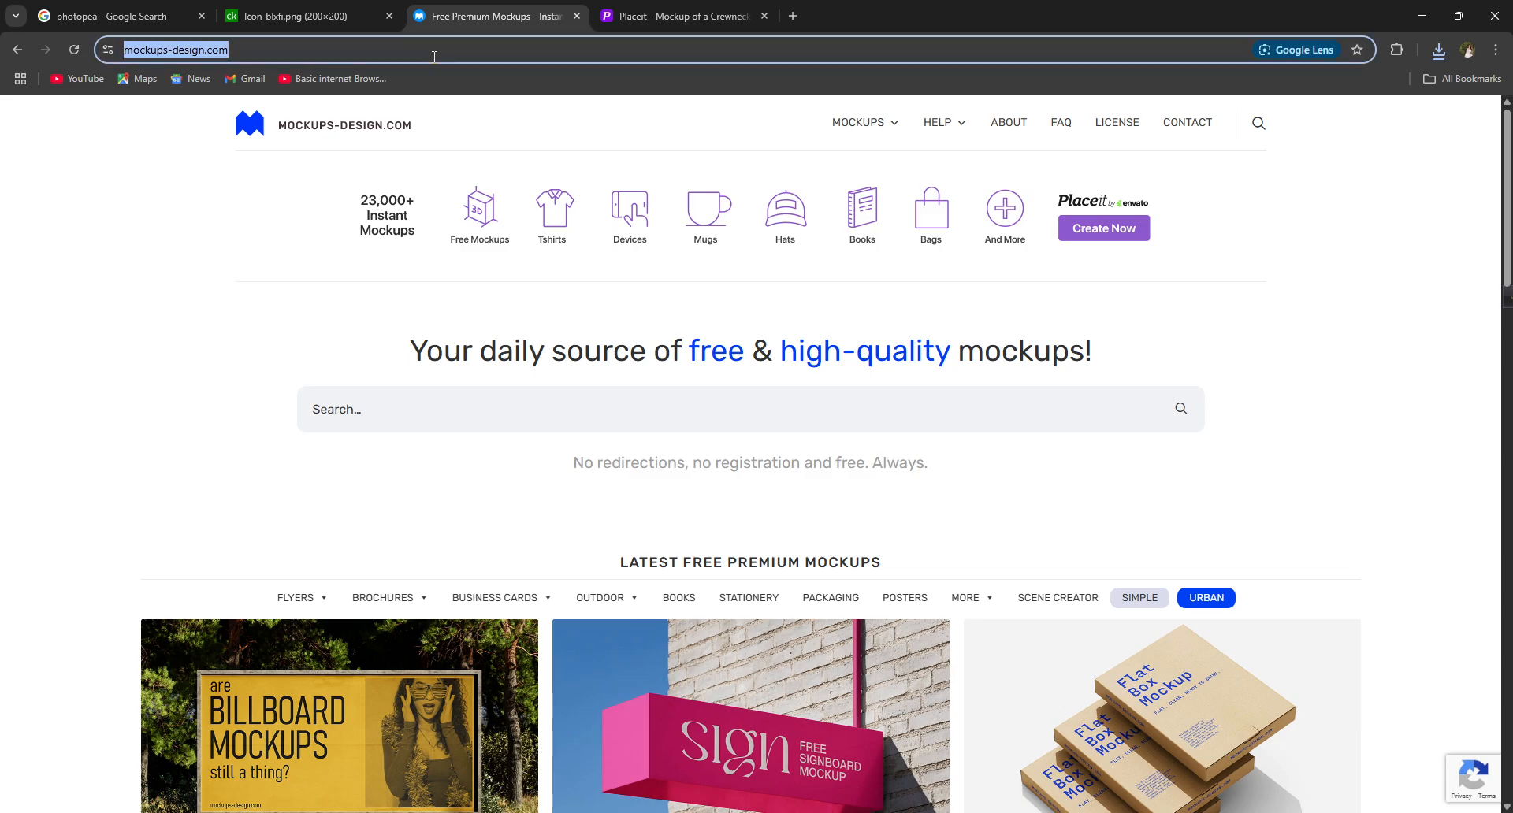
pyautogui.write('canva')
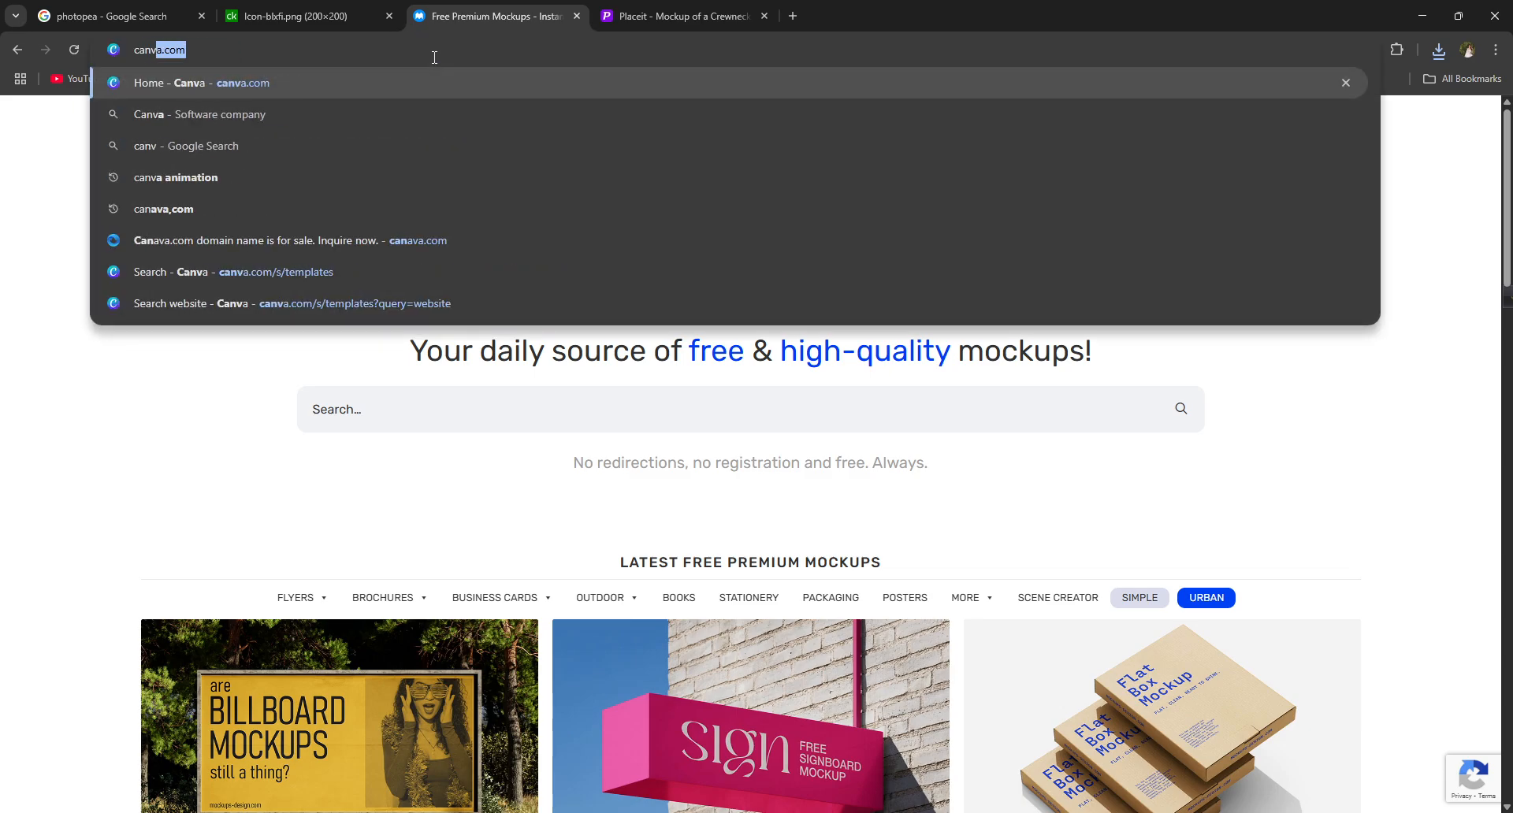
pyautogui.press('Return')
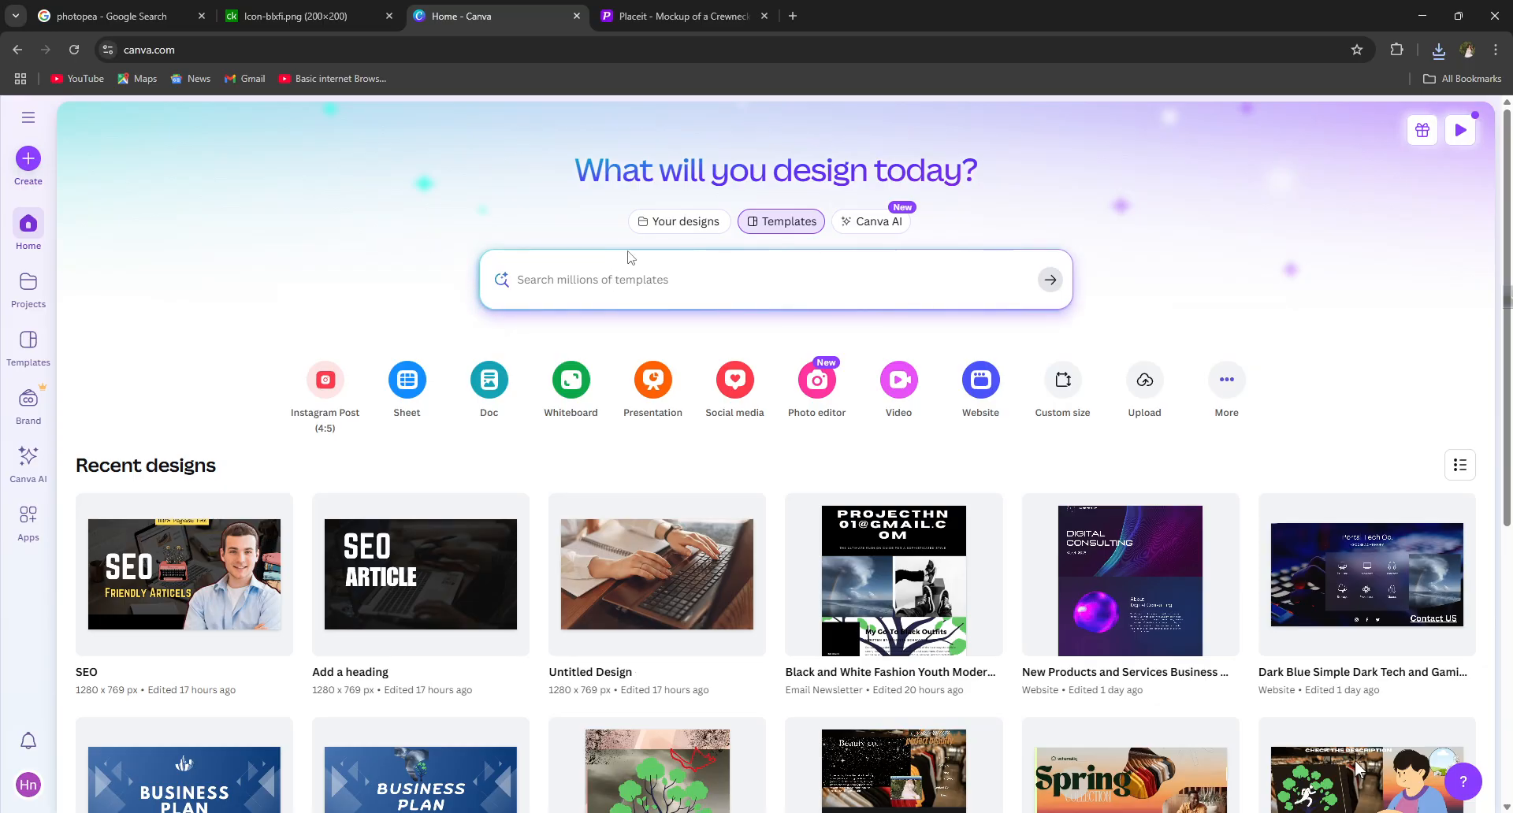
# - Search Canva's templates for "mockup" and open the Simple Clean Tablet Mockup Technology Digital Art YouTube thumbnail for customizing
pyautogui.write('mockup')
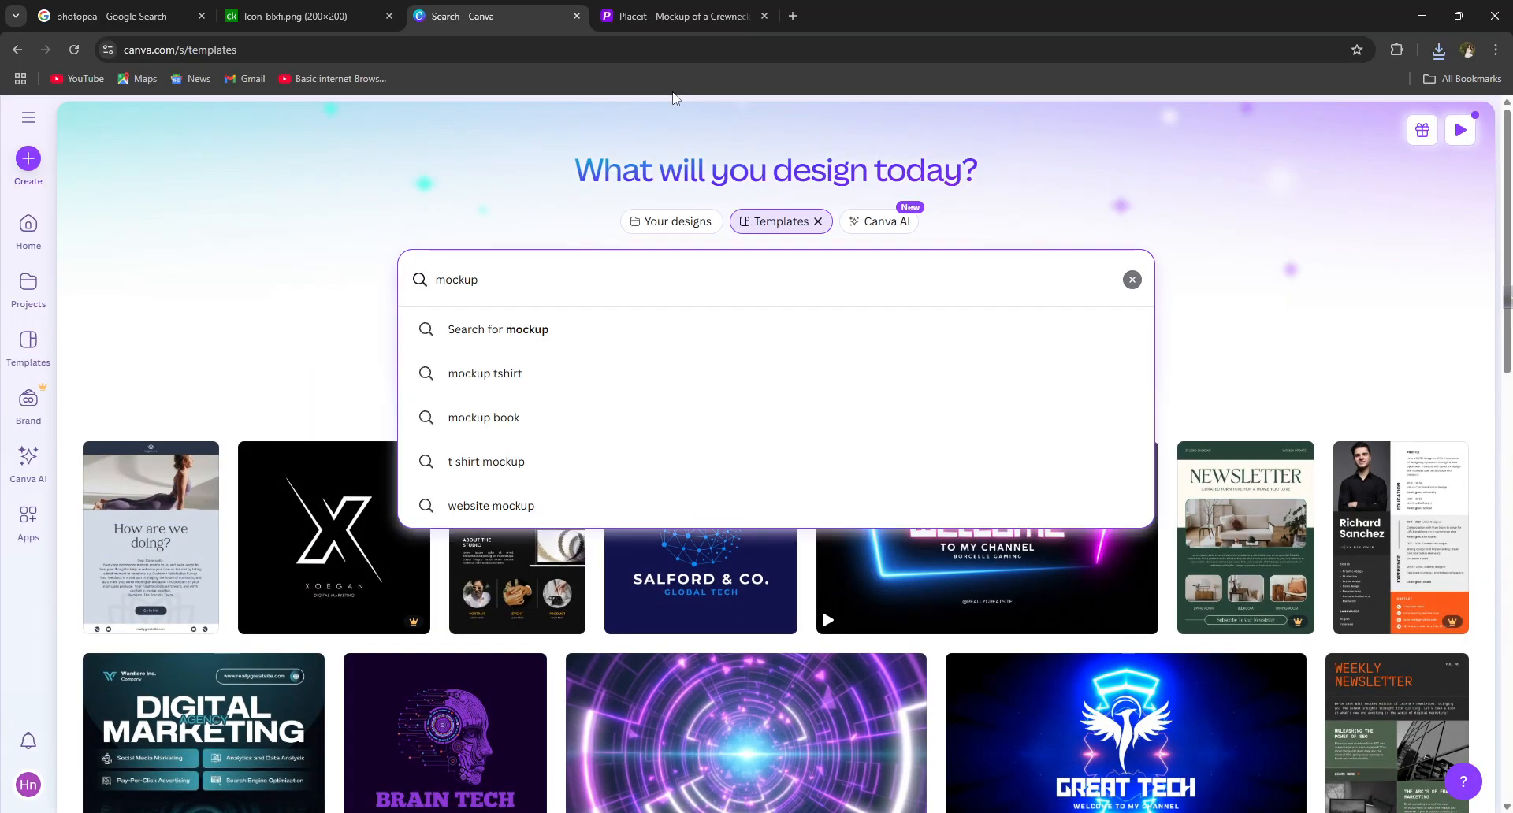
pyautogui.press('Return')
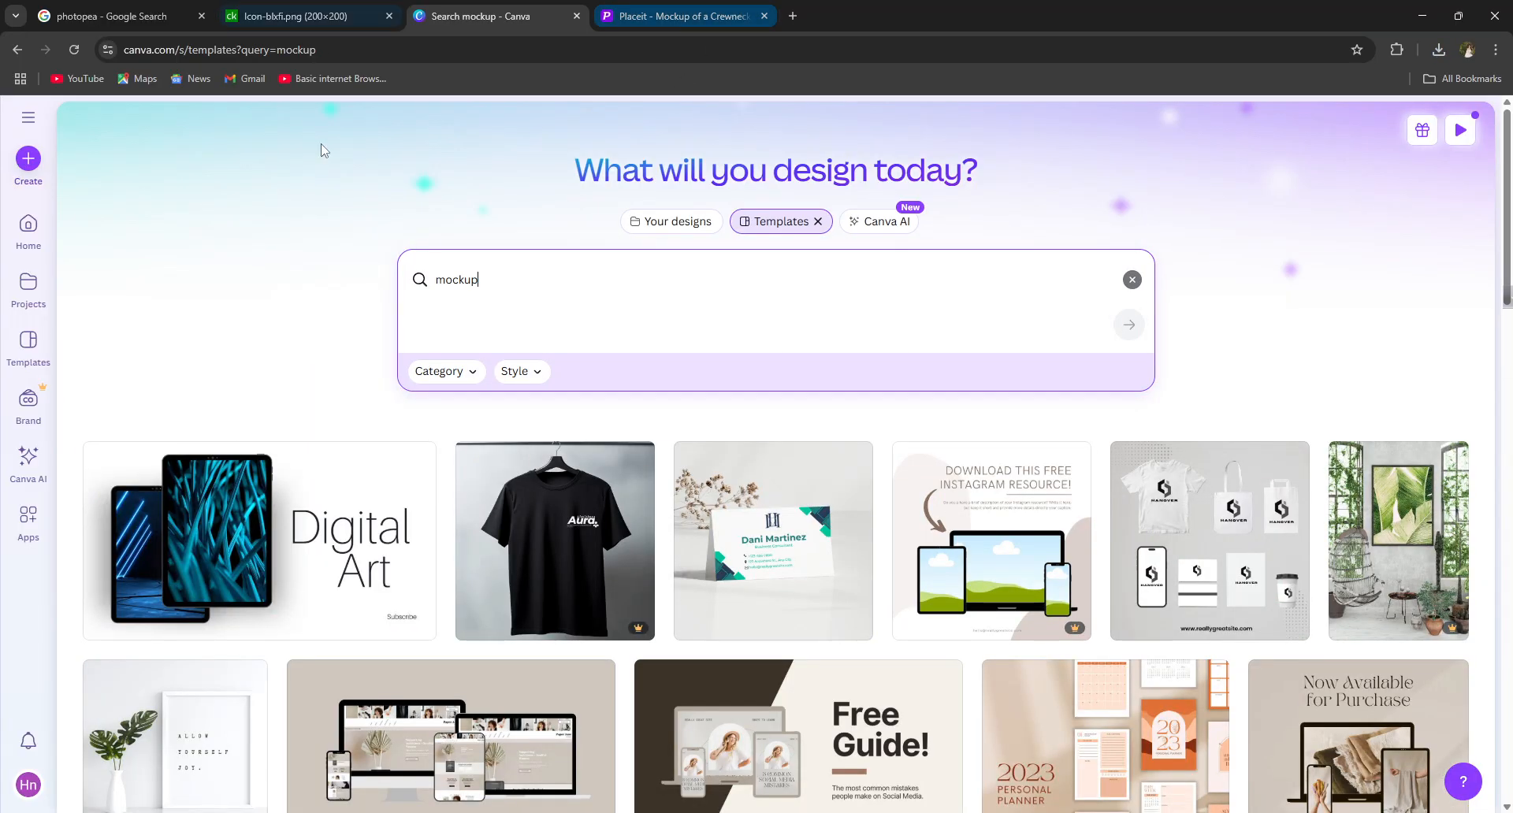
pyautogui.click(276, 534)
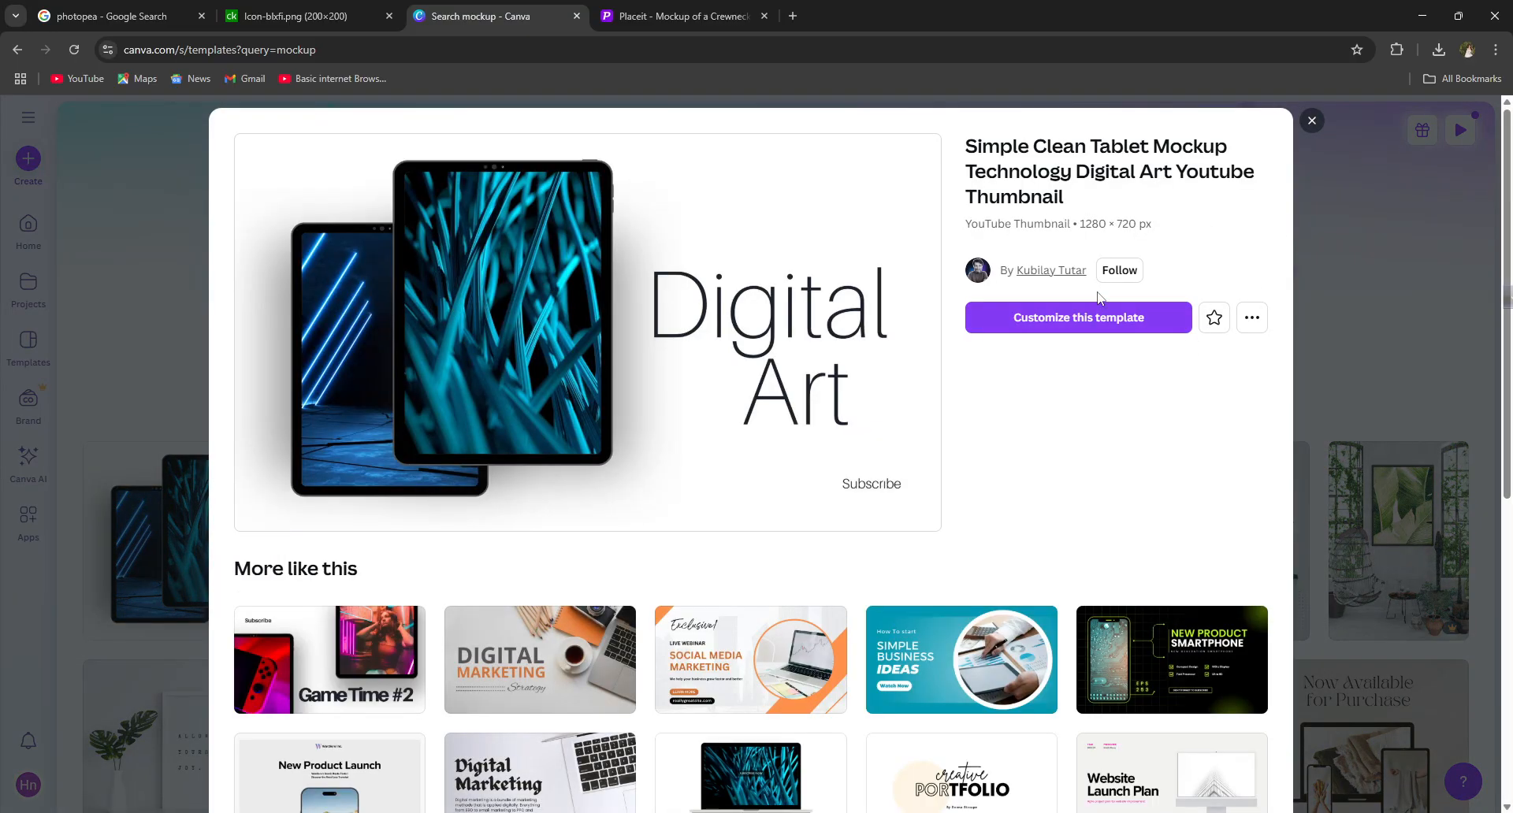
pyautogui.click(1083, 314)
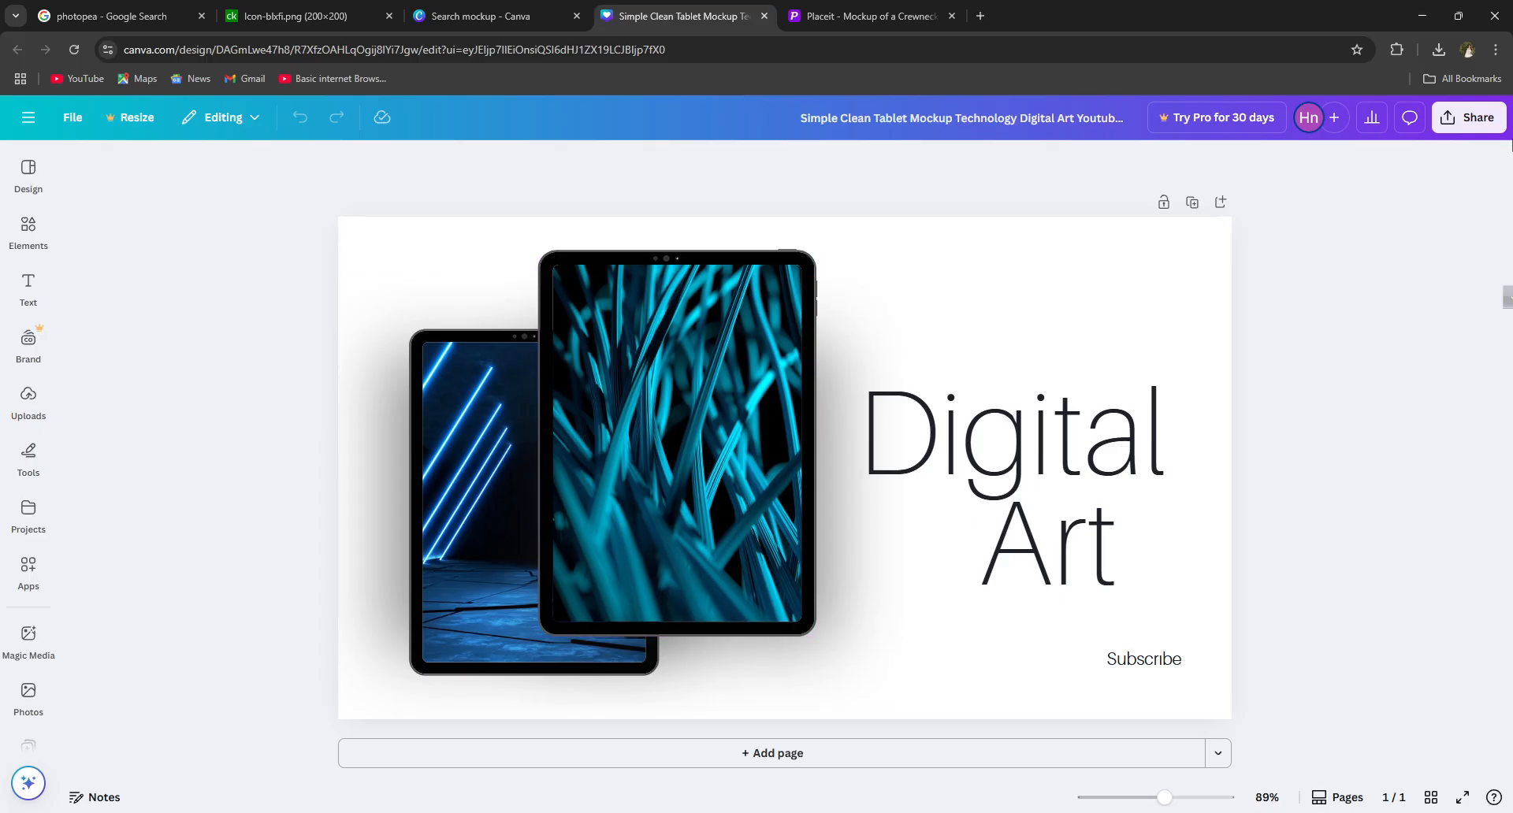
# - Upload the image optimized_product_thumb_33686a from the Downloads folder to the Canva image uploads
pyautogui.click(26, 417)
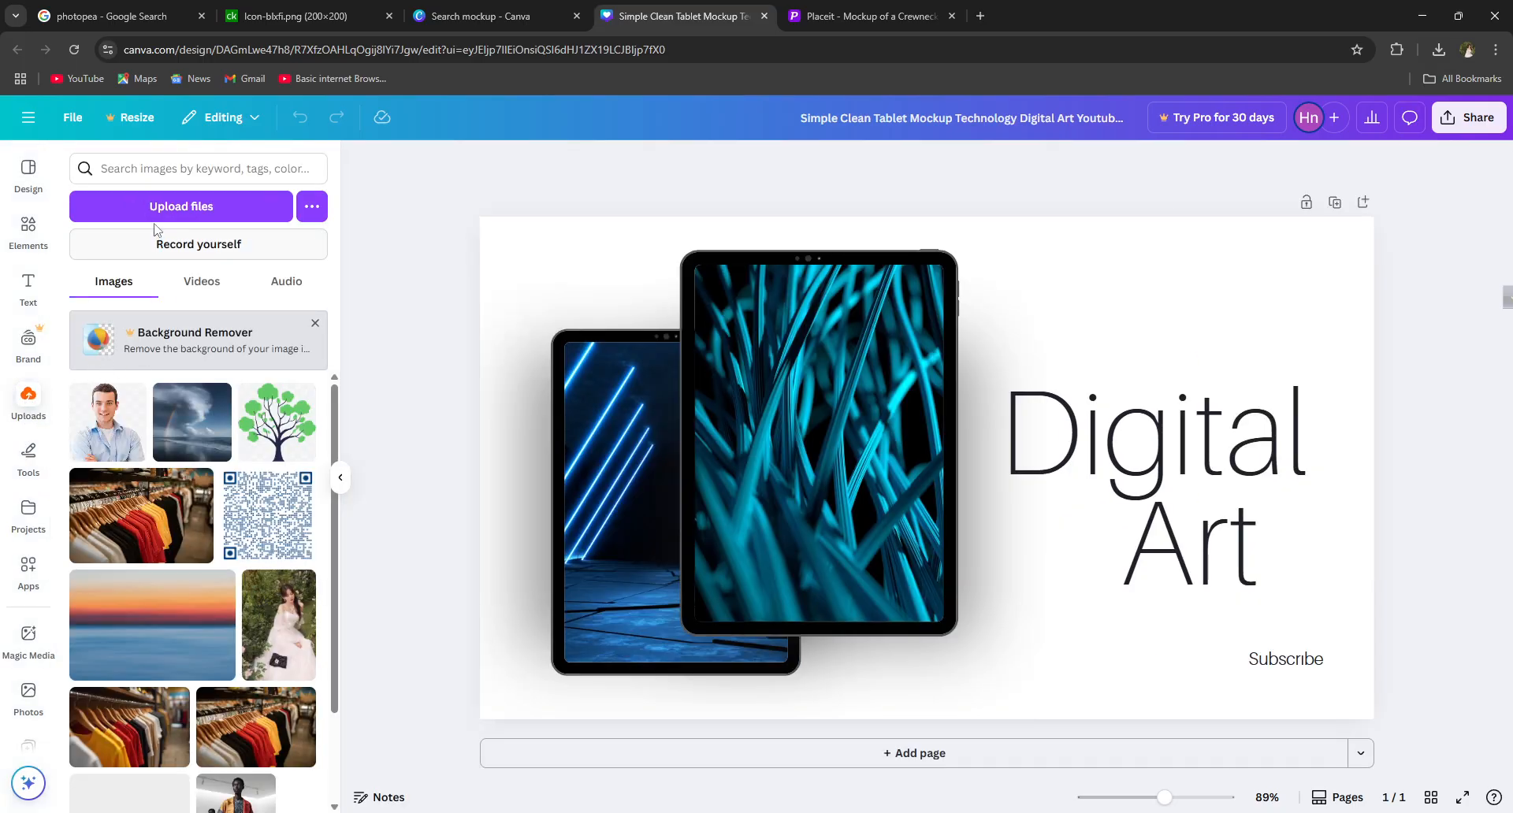
pyautogui.click(156, 223)
pyautogui.click(489, 258)
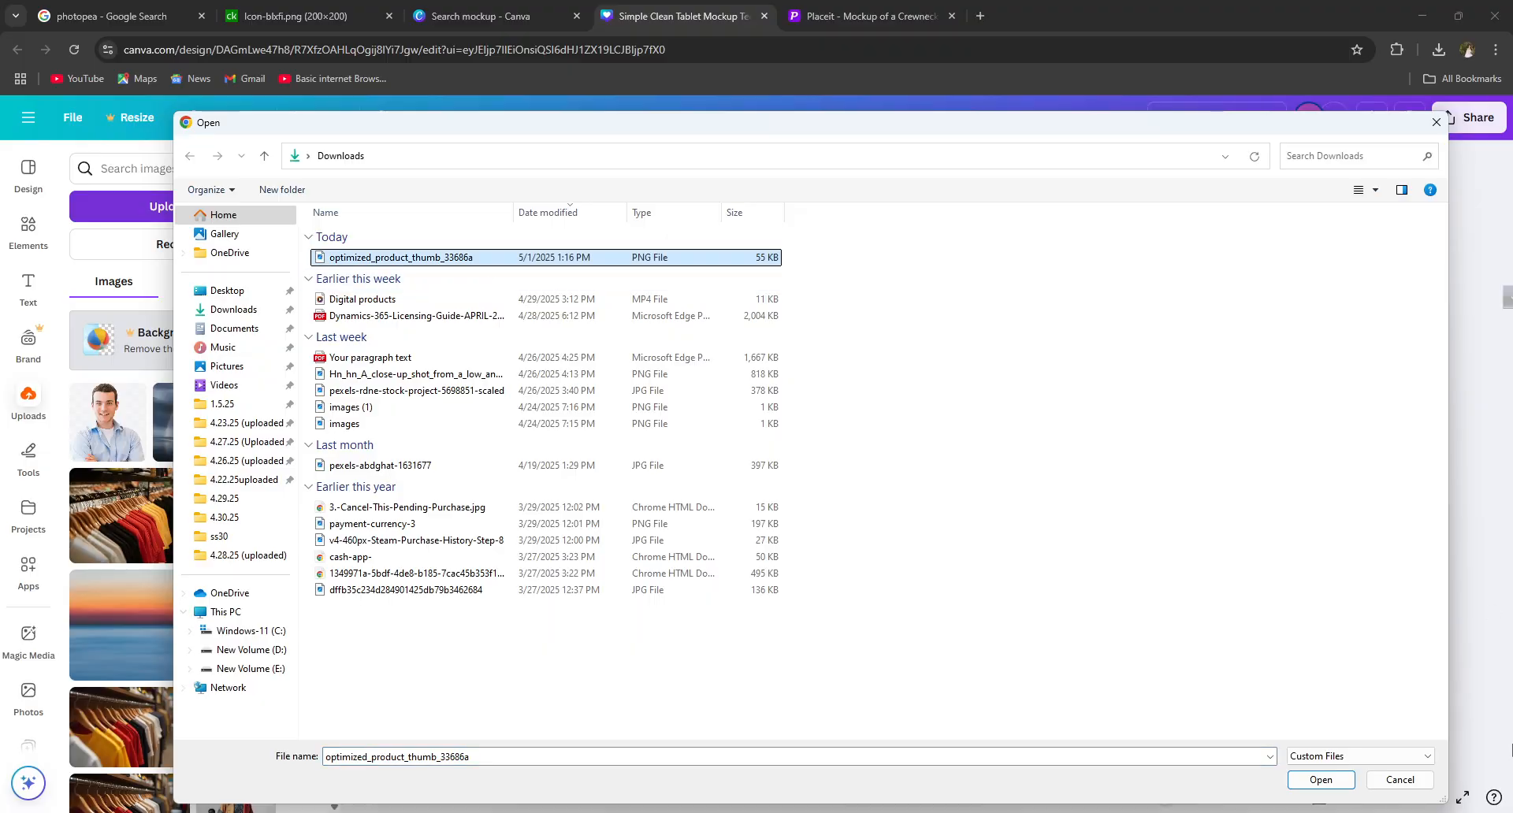
pyautogui.click(1322, 782)
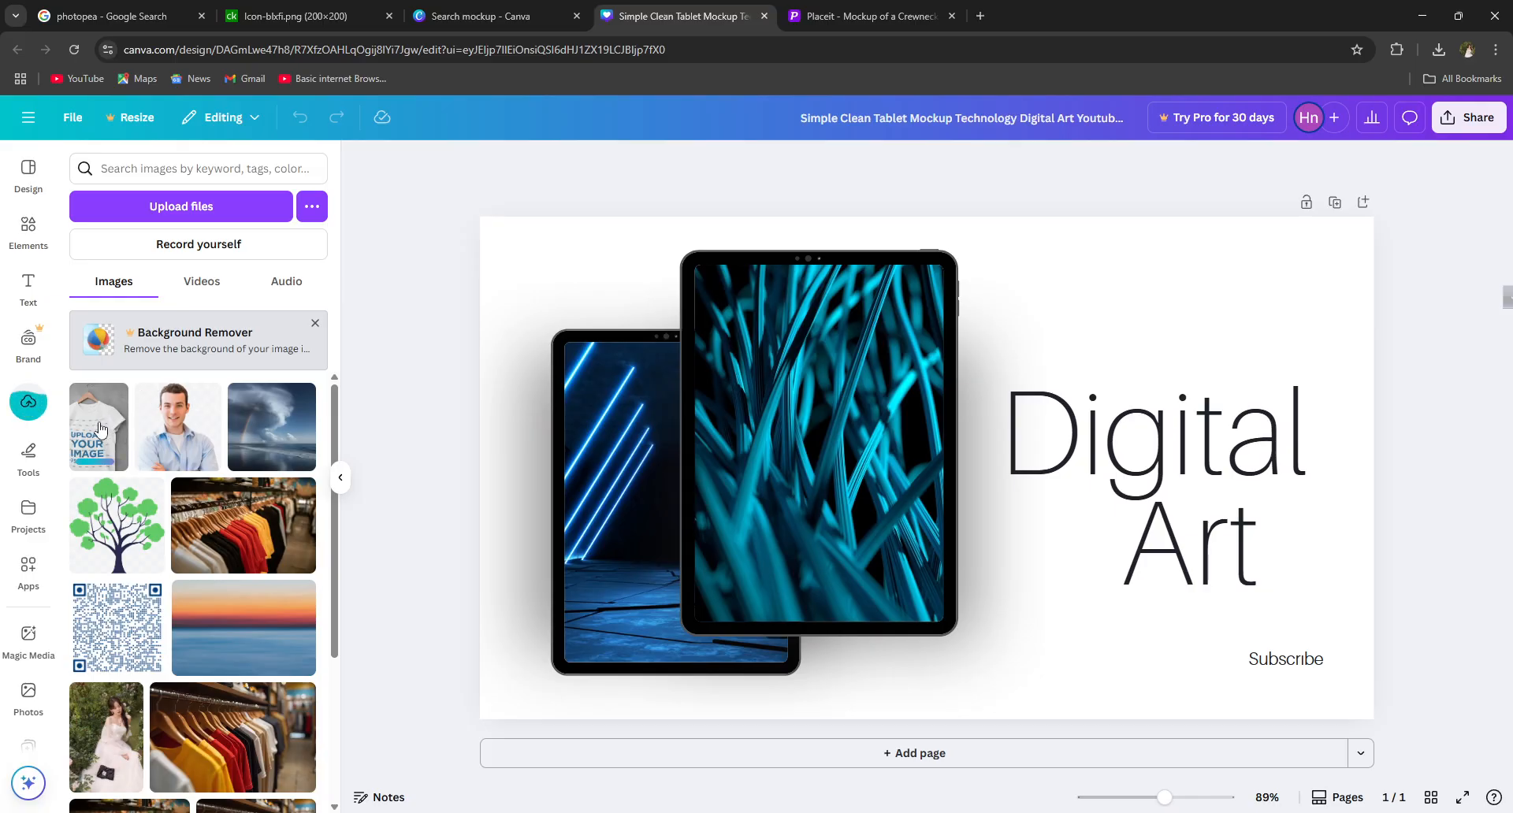
# - Place the uploaded T-shirt image over the "Digital Art" text, enlarge it, and move it up within the page
pyautogui.moveTo(101, 430); pyautogui.dragTo(1056, 315)
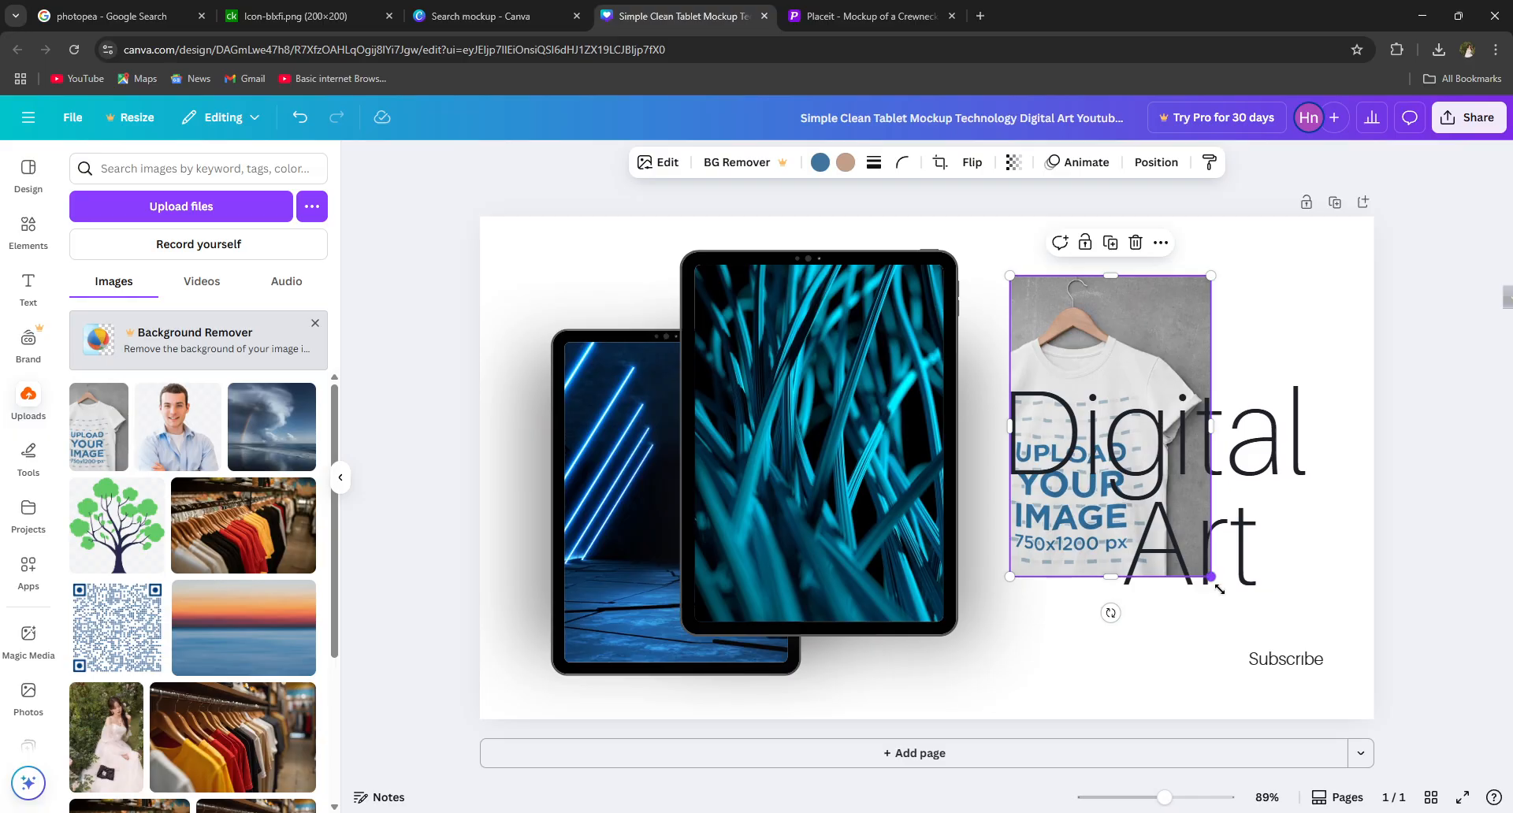
pyautogui.moveTo(1219, 589); pyautogui.dragTo(1306, 719)
pyautogui.click(1136, 618)
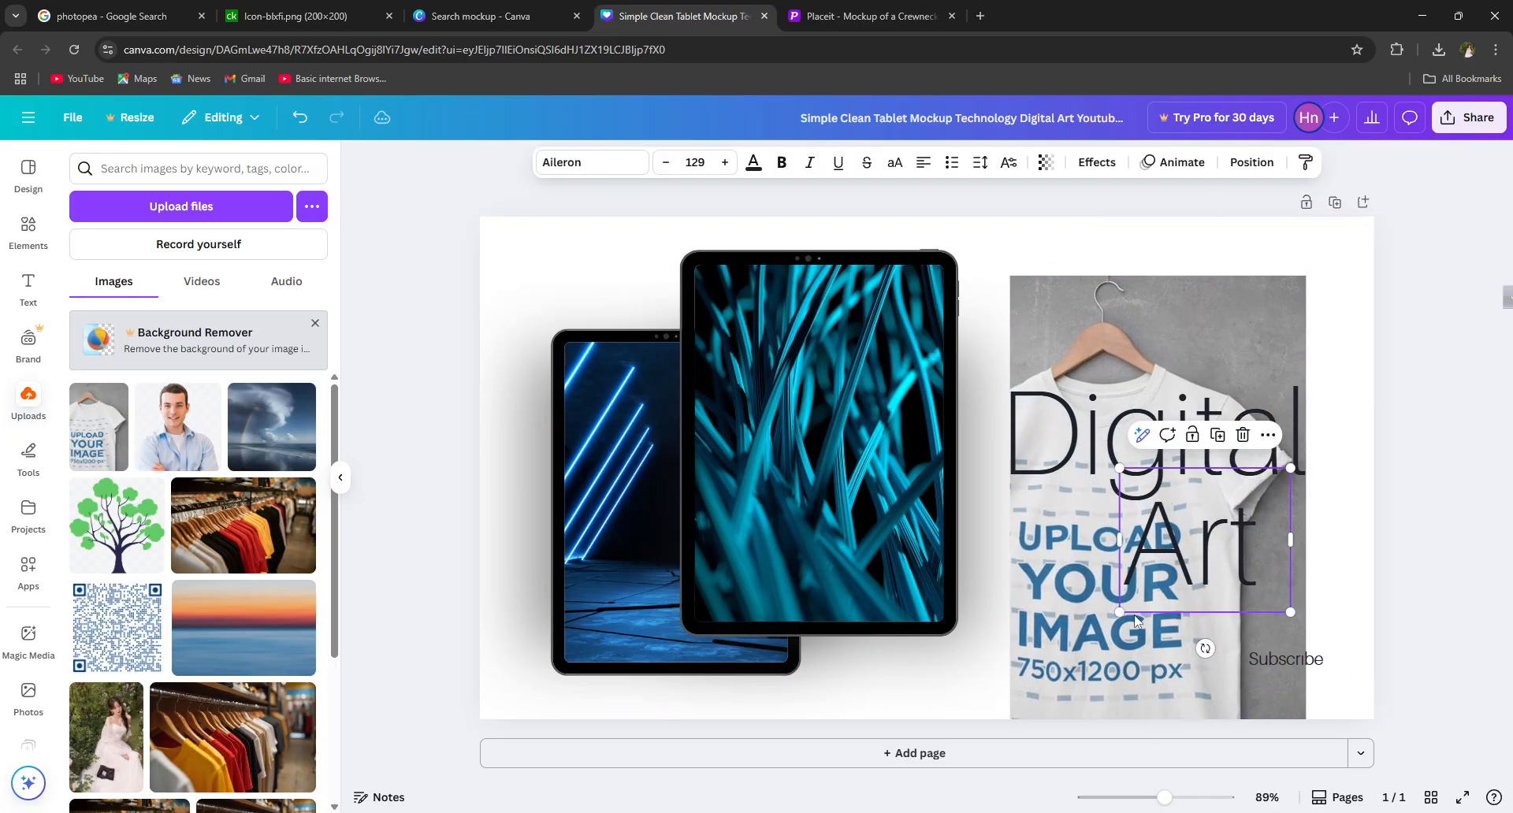
pyautogui.moveTo(1115, 663); pyautogui.dragTo(1116, 634)
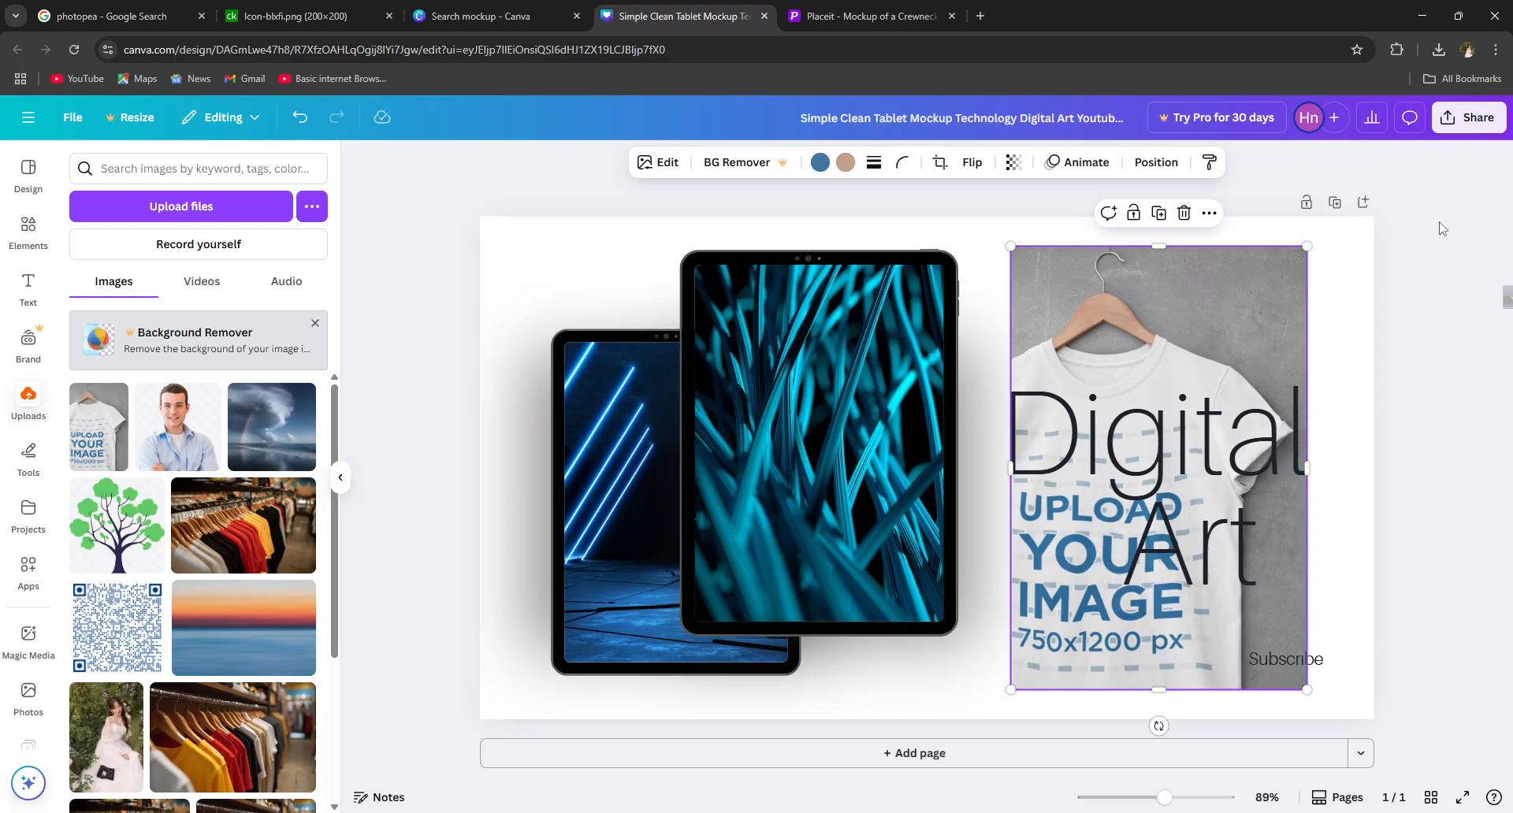
# - Download the design as a PNG file at size 1 (1,280 × 720 px)
pyautogui.click(1467, 119)
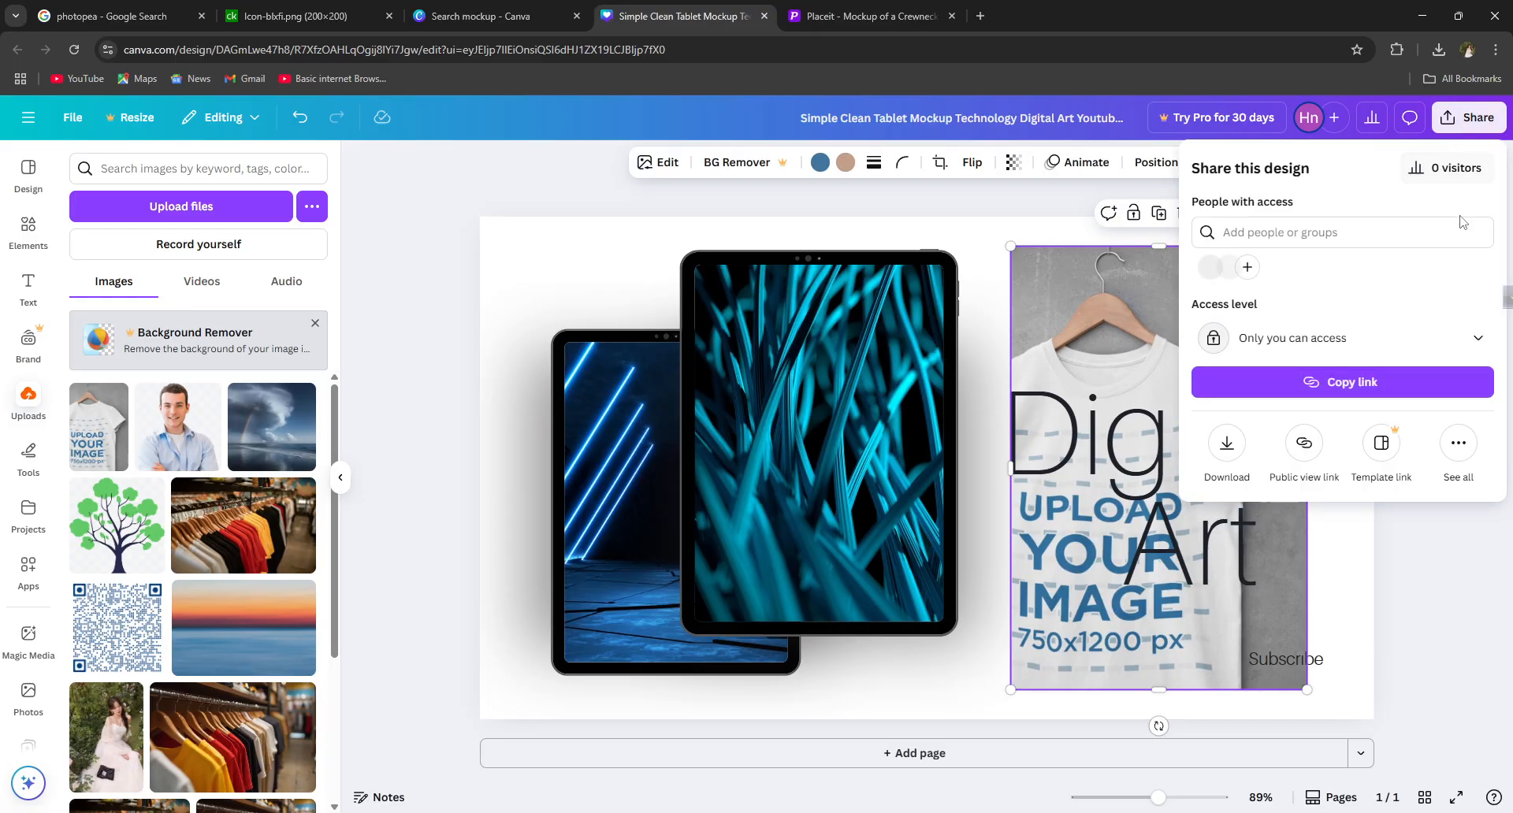
pyautogui.click(1233, 440)
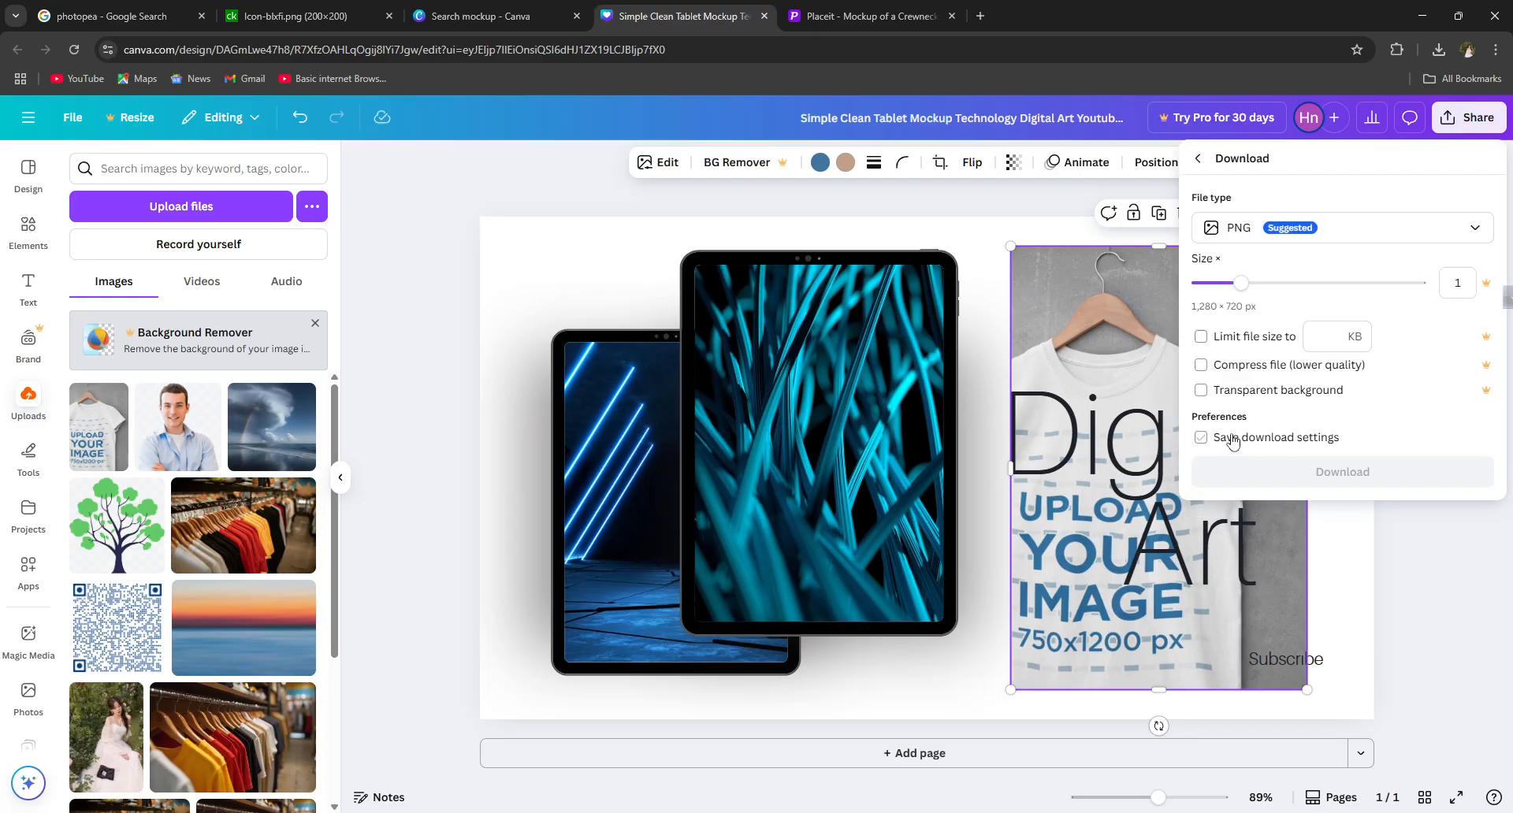
pyautogui.click(1267, 239)
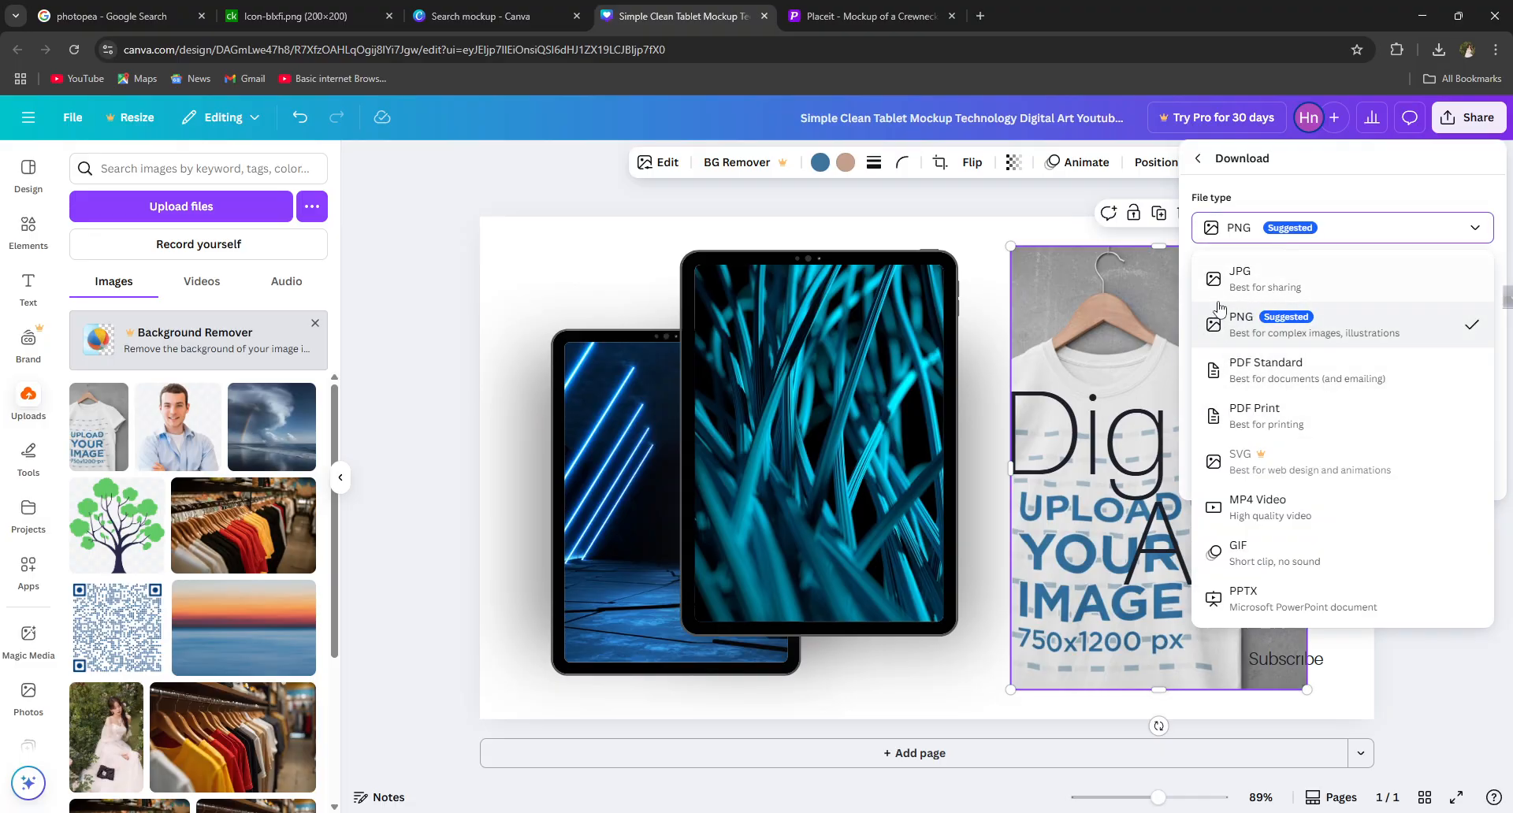
pyautogui.click(1235, 330)
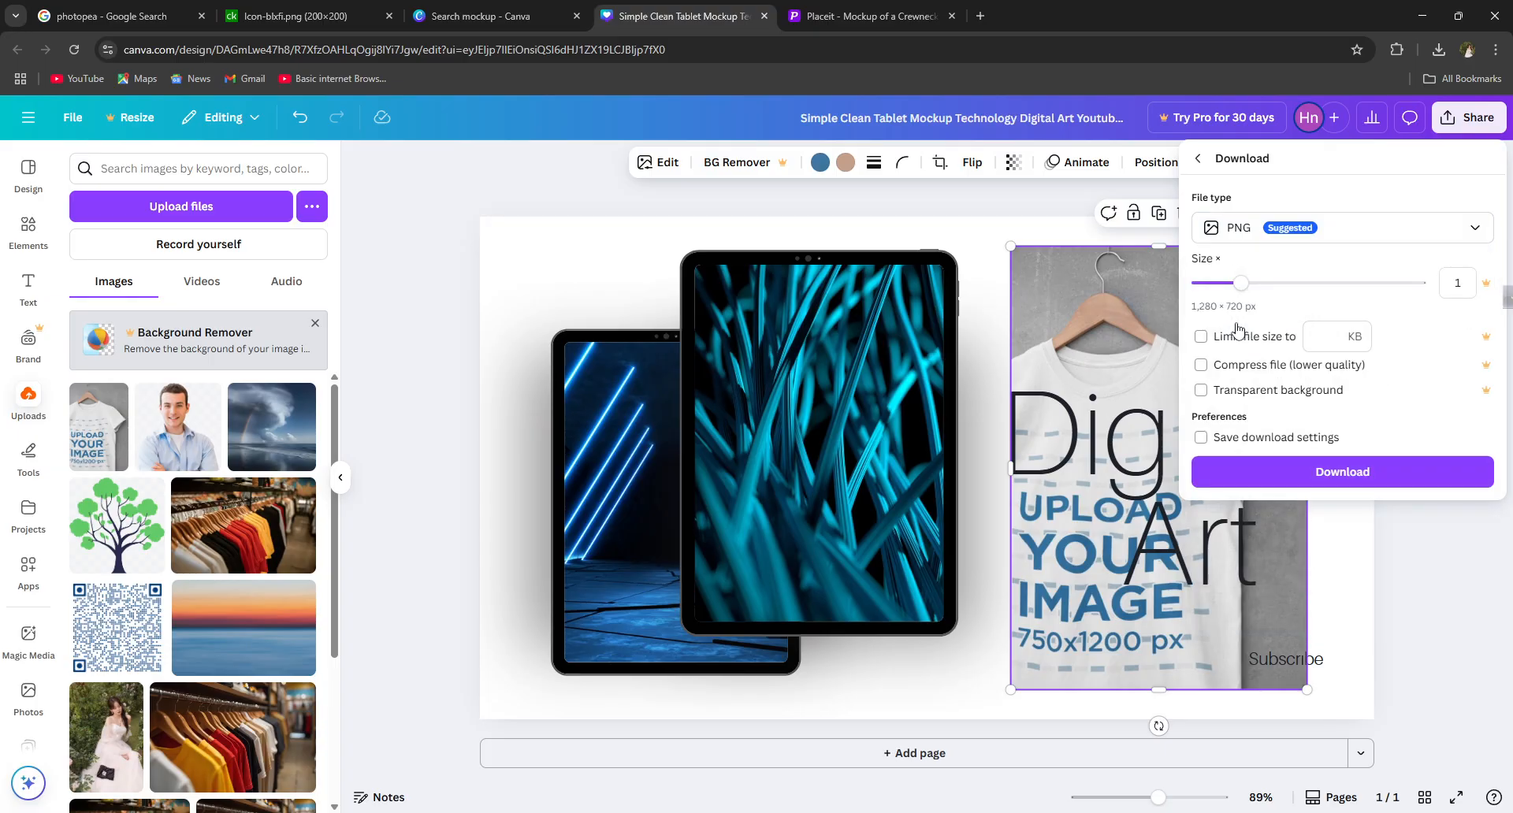
pyautogui.click(1321, 472)
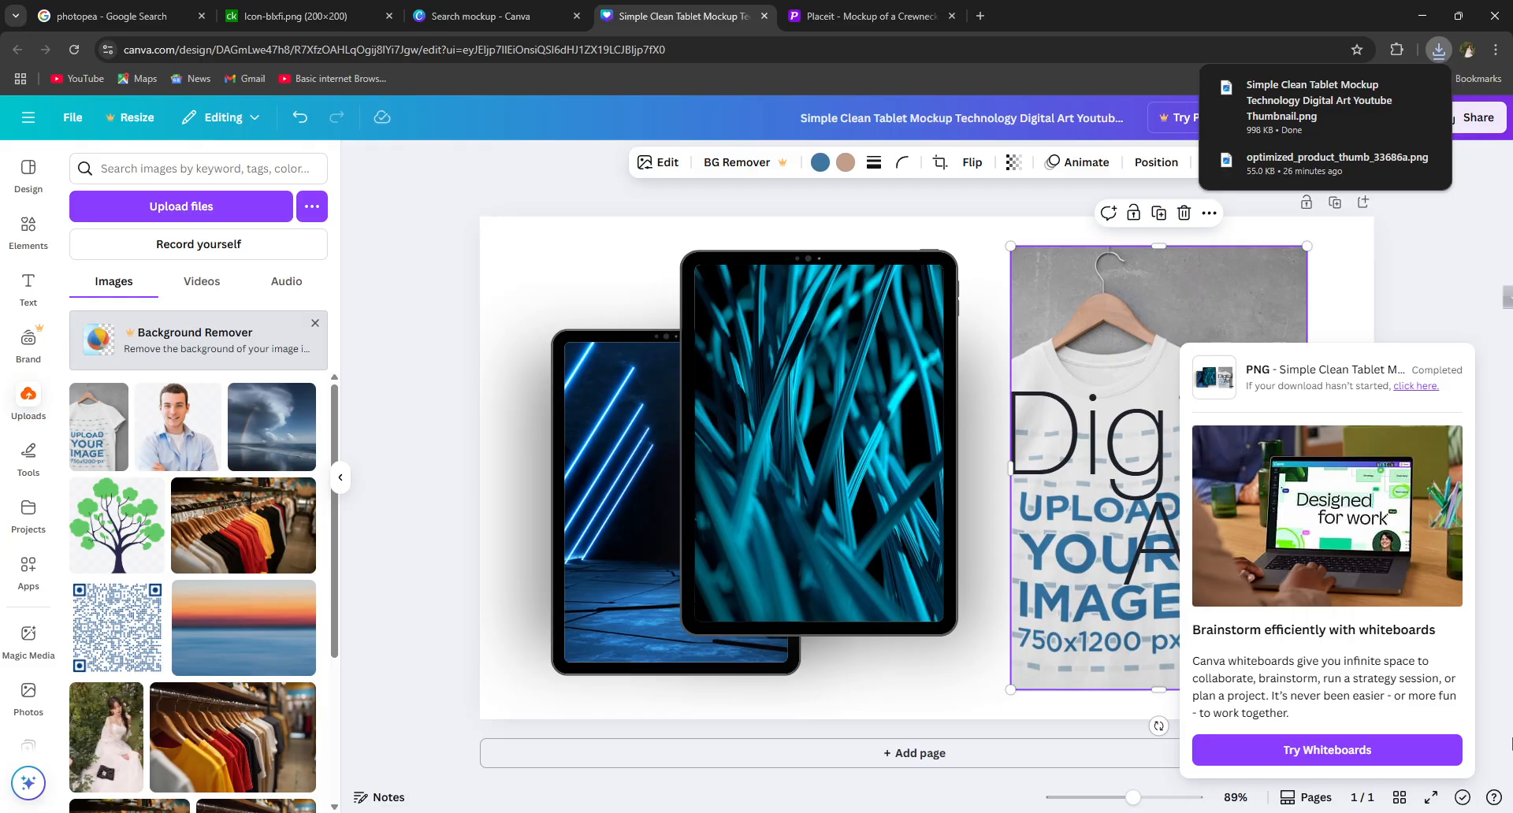
# - Open the downloaded Simple Clean Tablet Mockup Technology Digital Art Youtube Thumbnail.png to check the exported design
pyautogui.click(1286, 93)
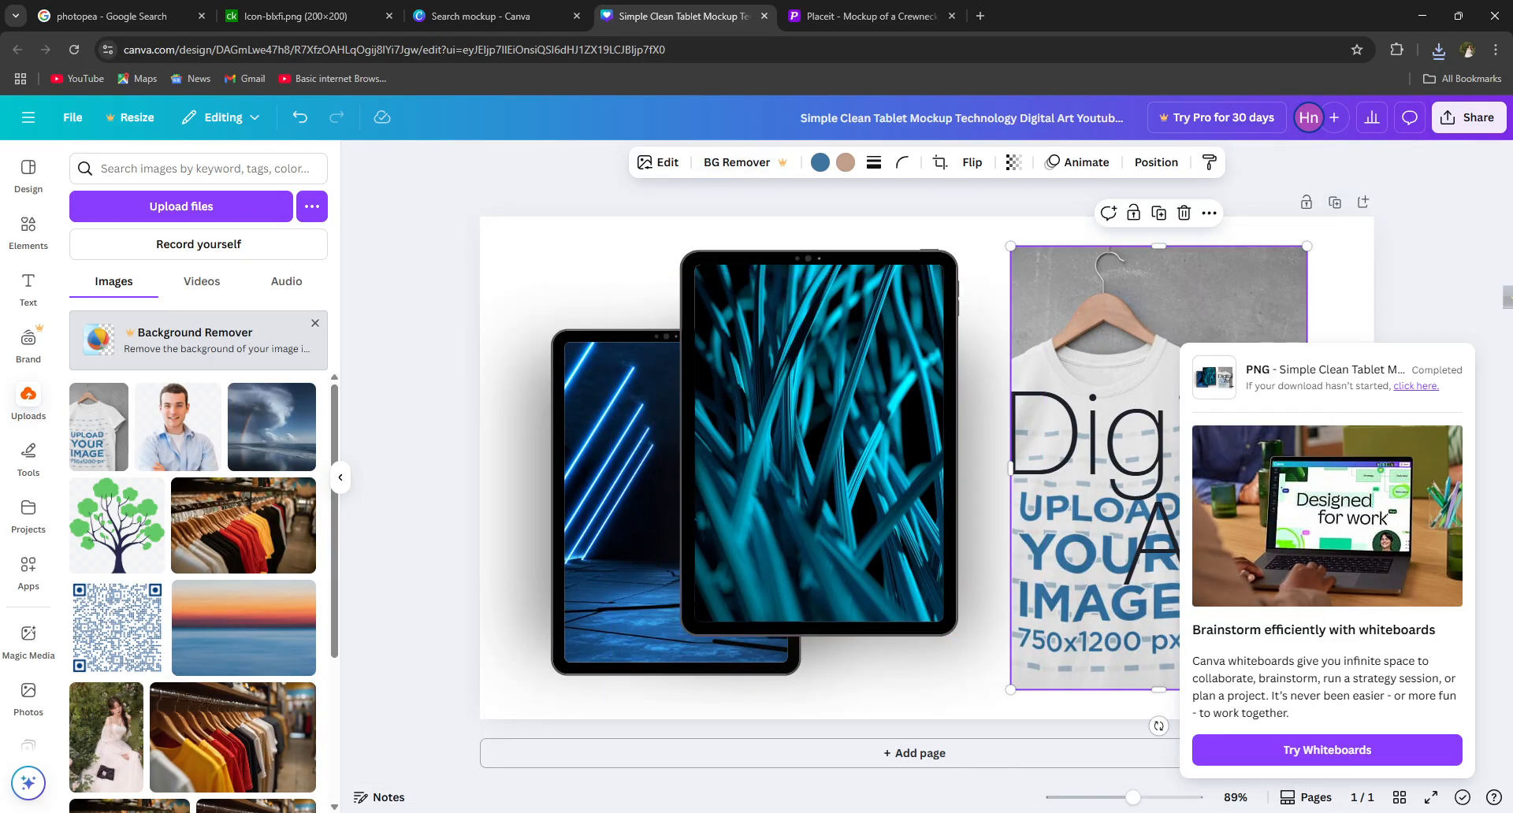
pyautogui.click(1438, 50)
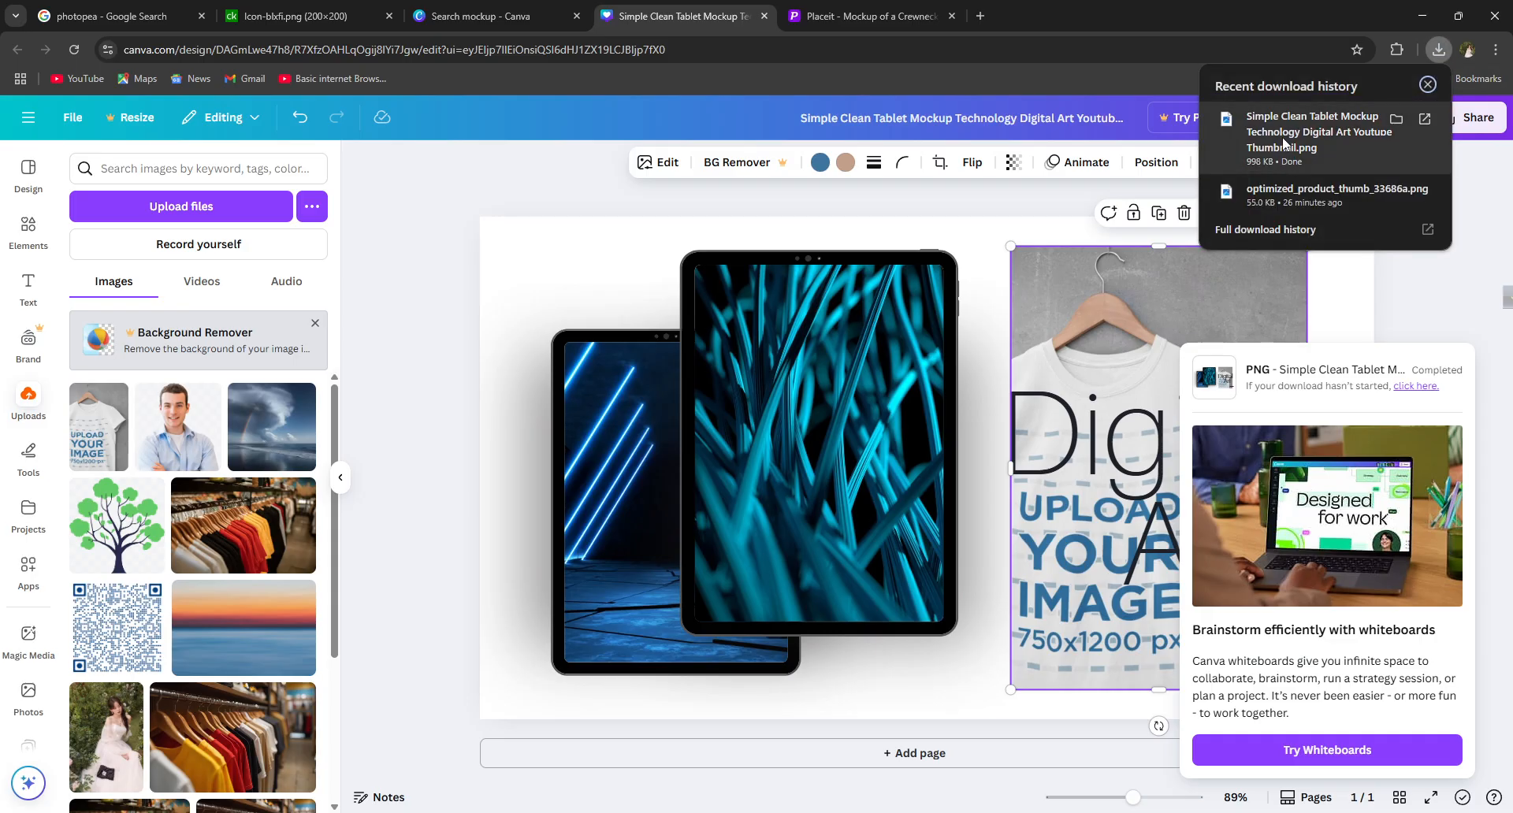
pyautogui.click(1276, 122)
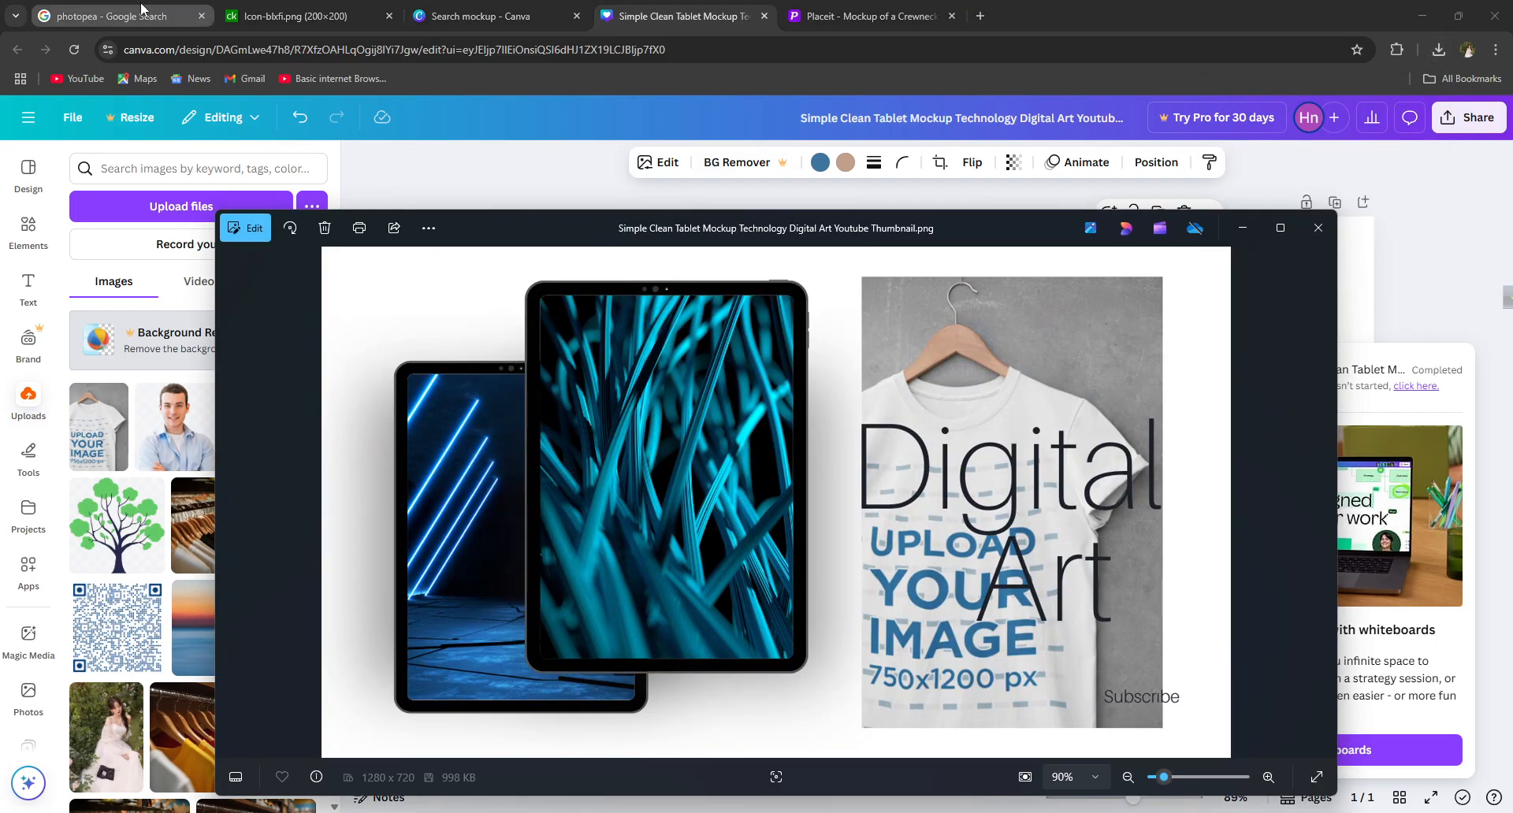
# - Switch to the "photopea" Google results, open the Photopea site, and launch its online editor
pyautogui.click(143, 8)
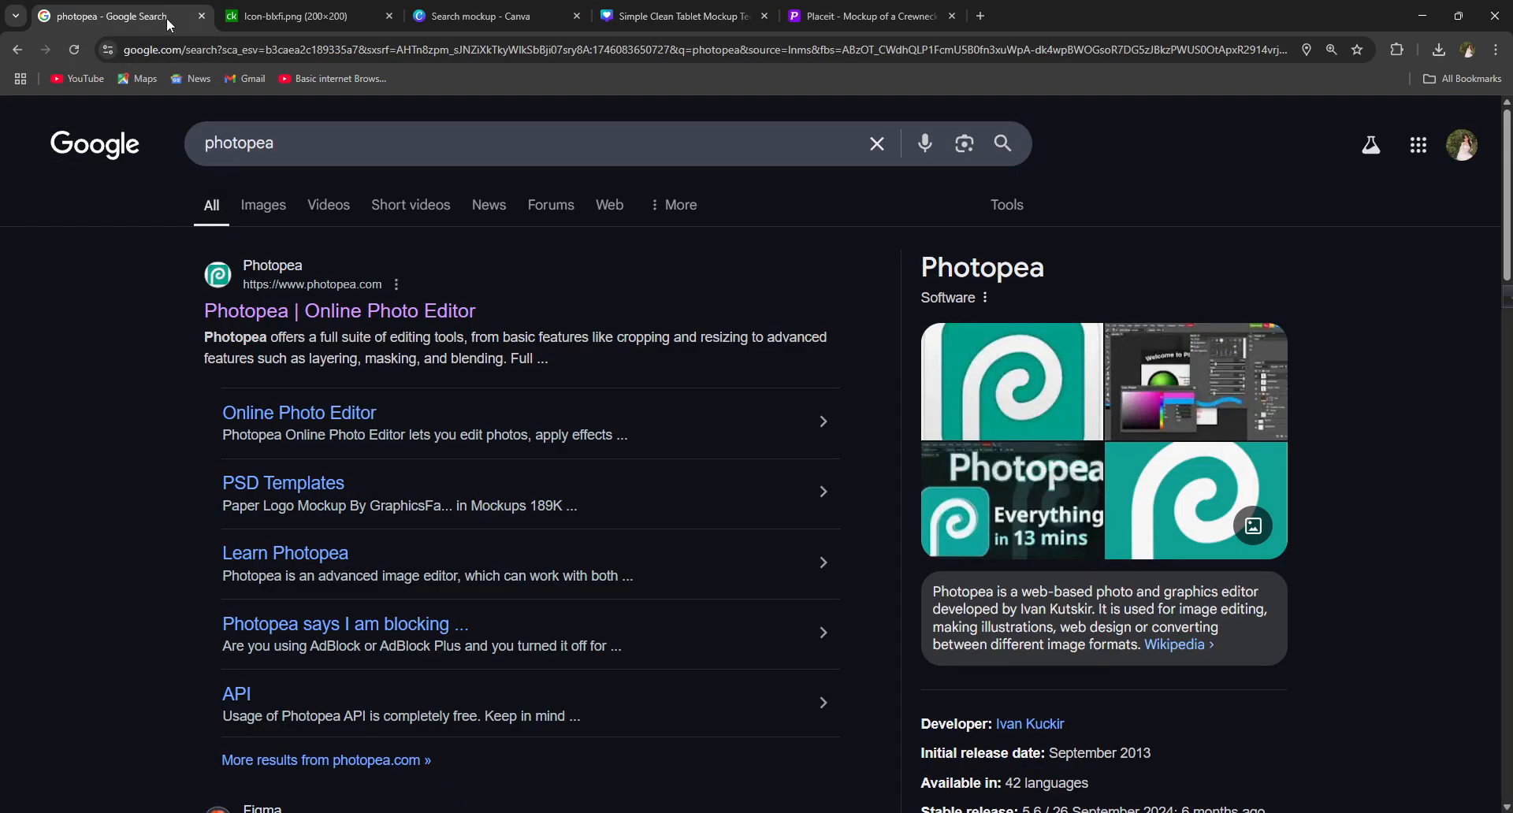
pyautogui.click(344, 301)
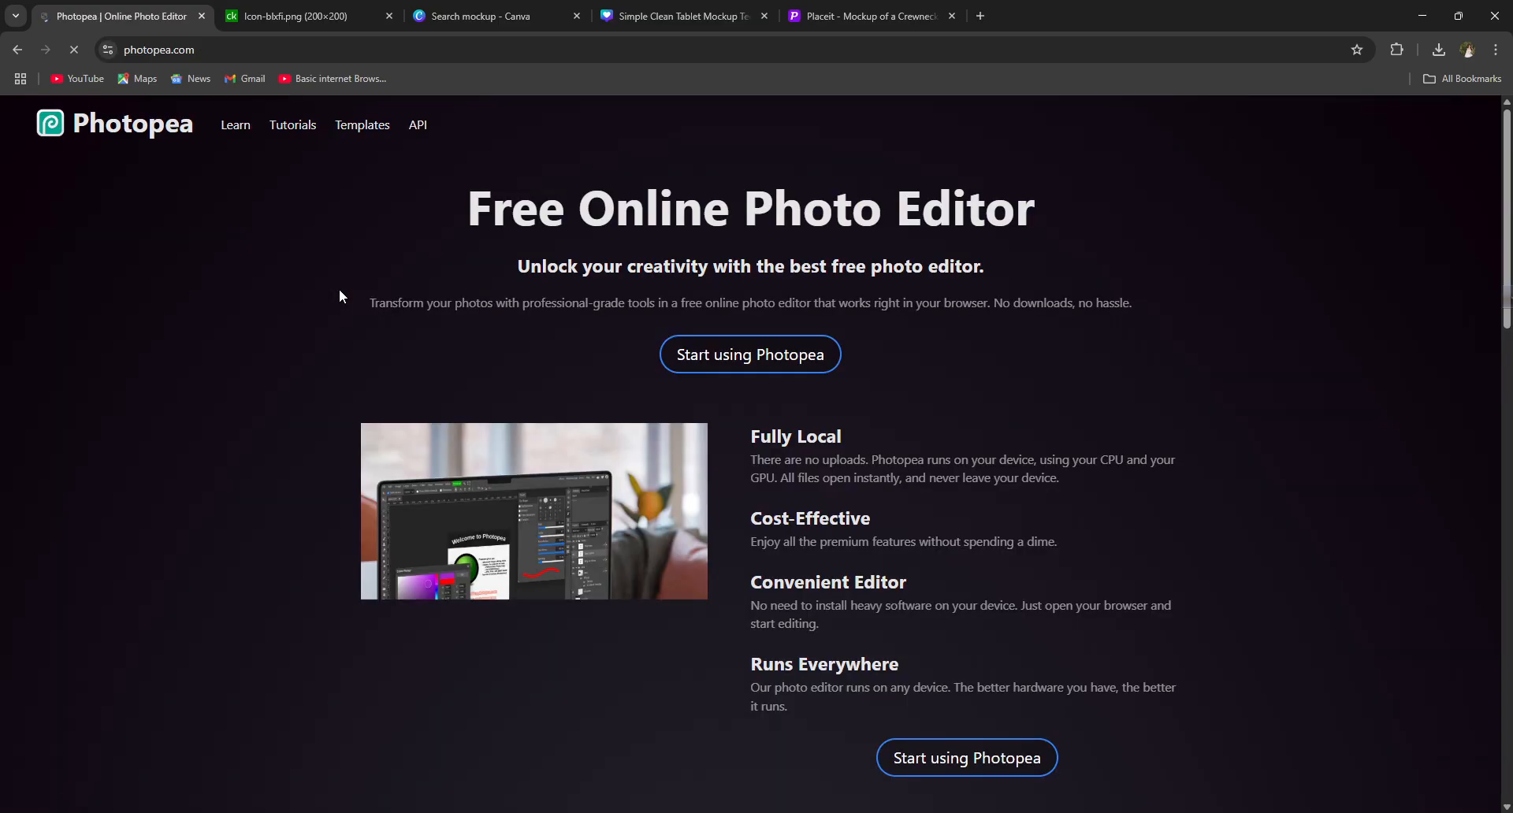
pyautogui.click(693, 365)
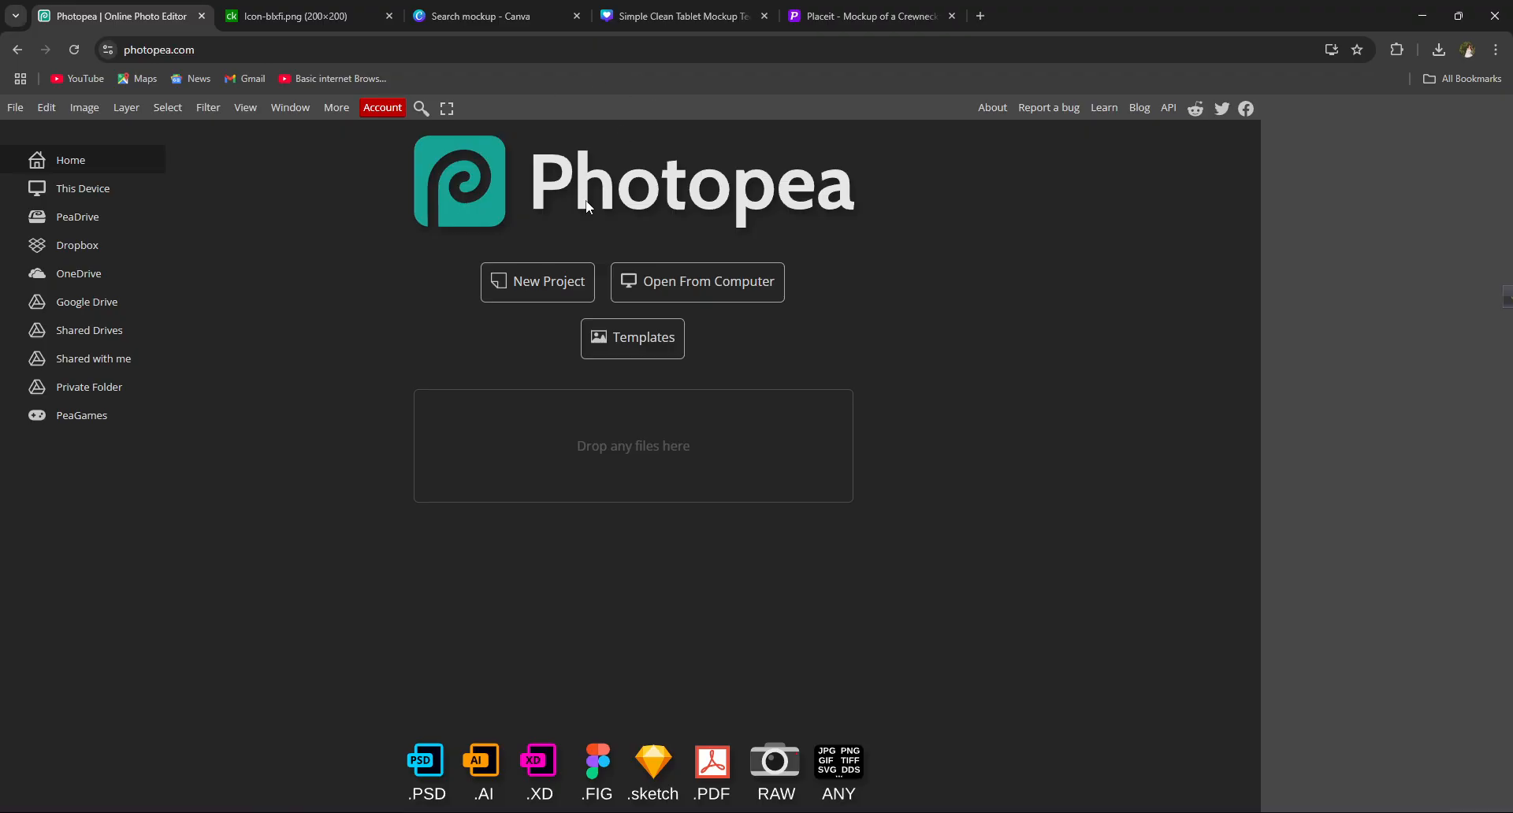
# - Open the Simple Clean Tablet Mockup Technology Digital Art Youtube Thumbnail PNG from the Downloads folder in Photopea
pyautogui.press('super+e')
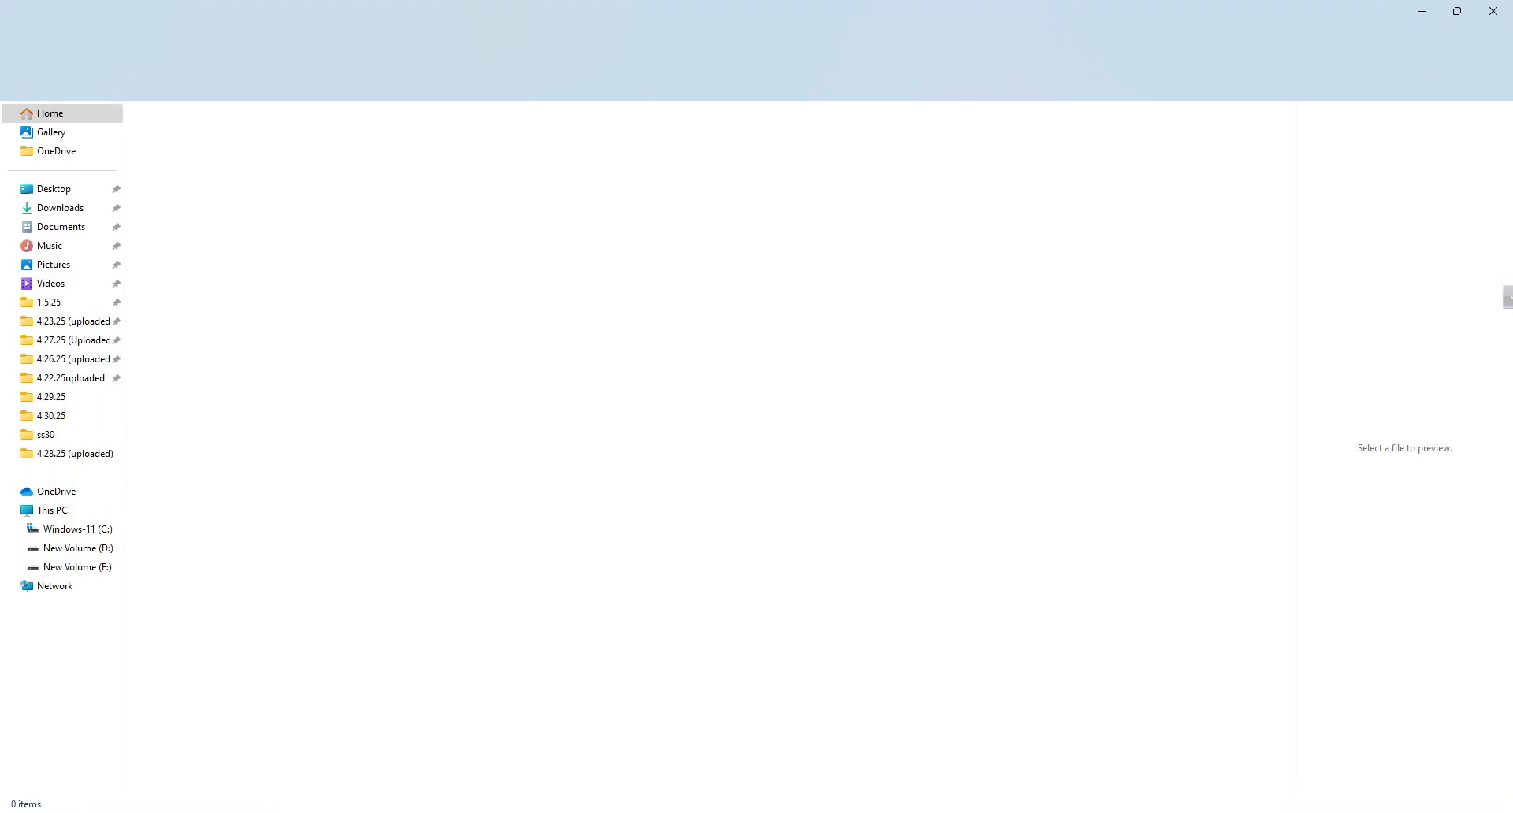
pyautogui.click(39, 268)
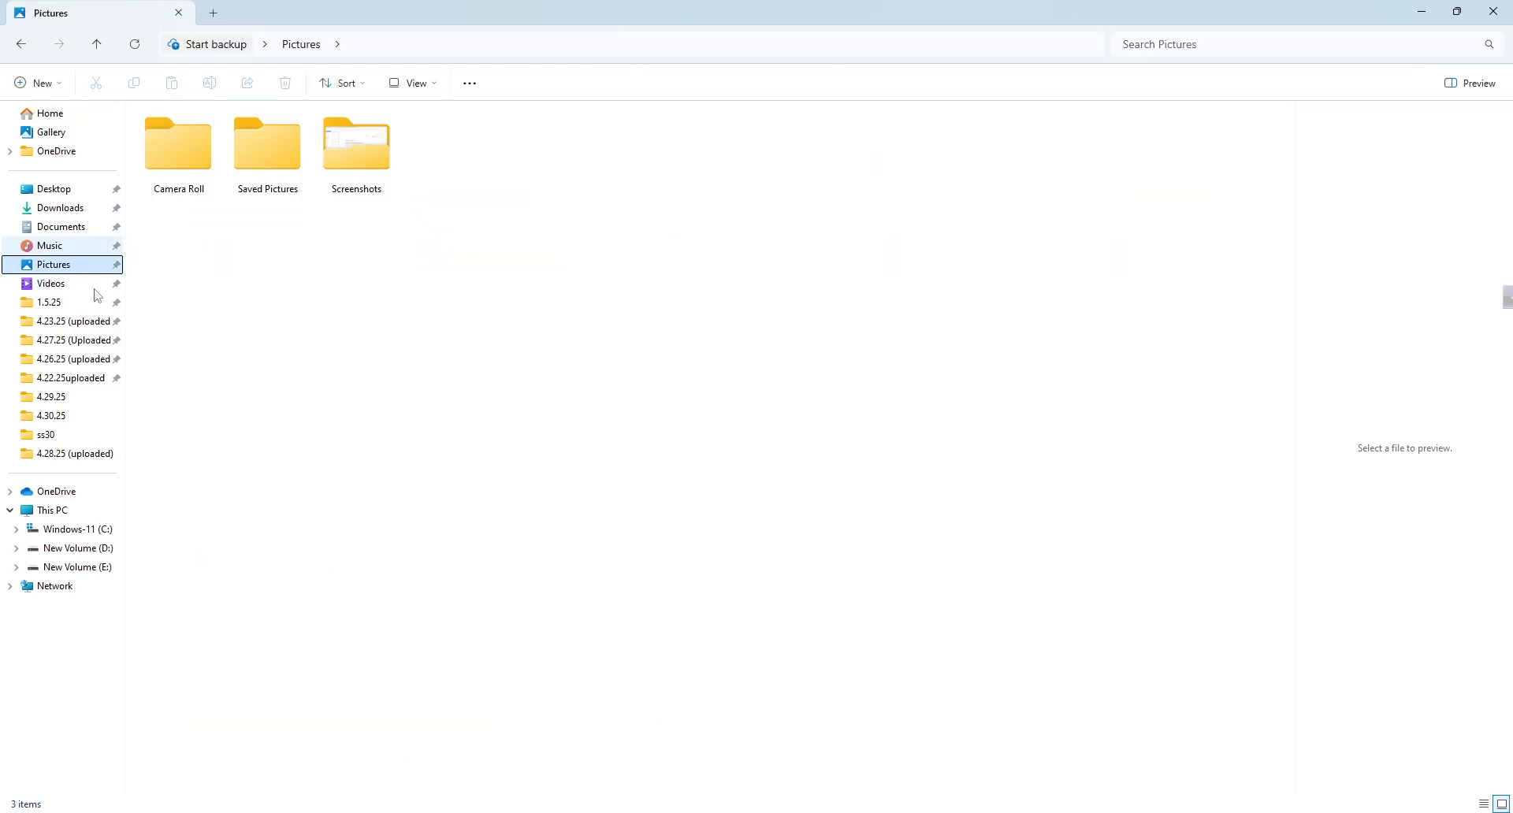
pyautogui.click(60, 208)
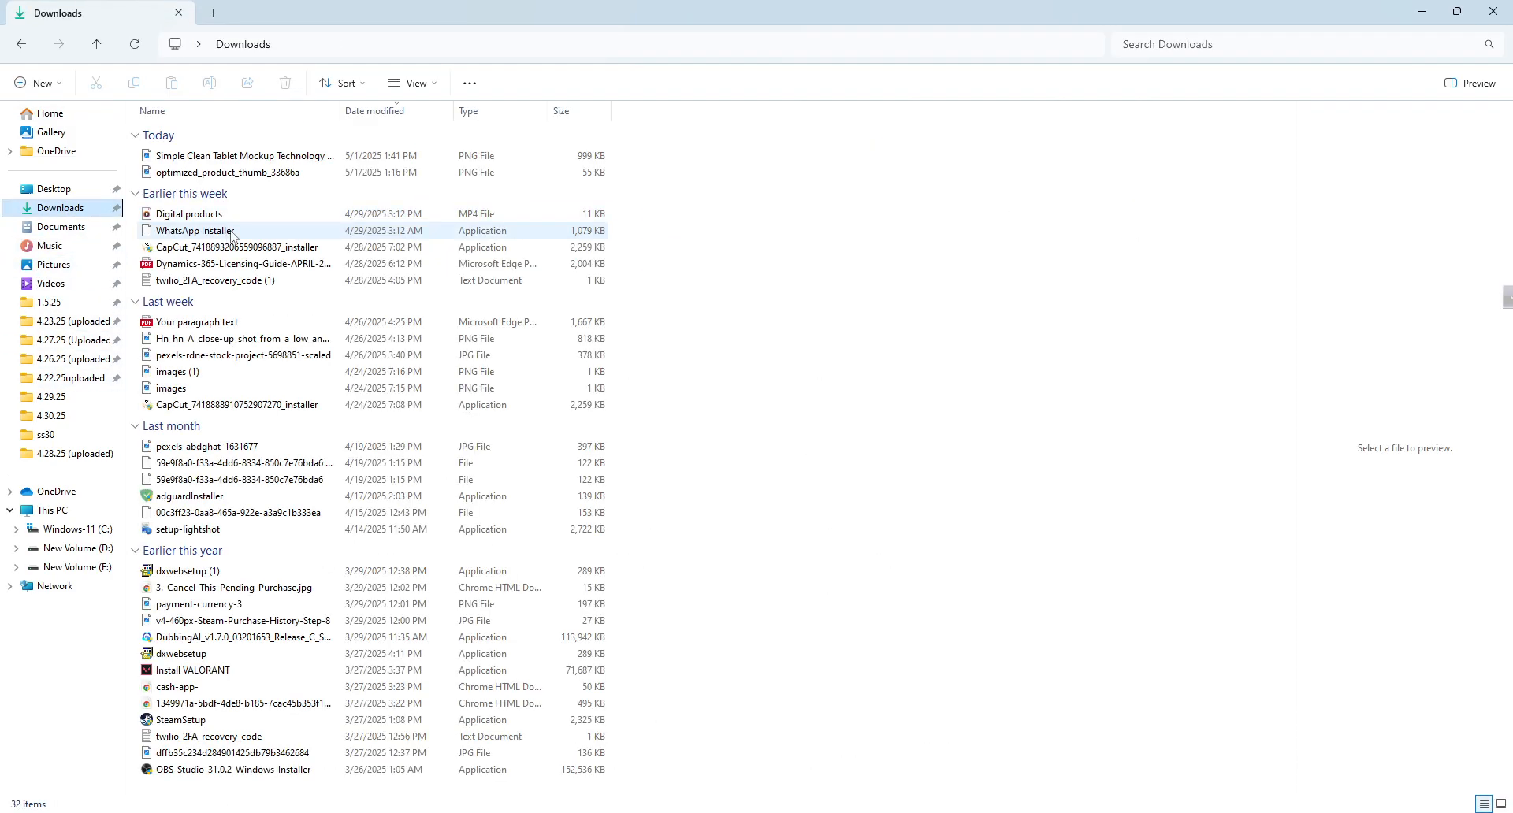
pyautogui.moveTo(206, 155); pyautogui.dragTo(542, 409)
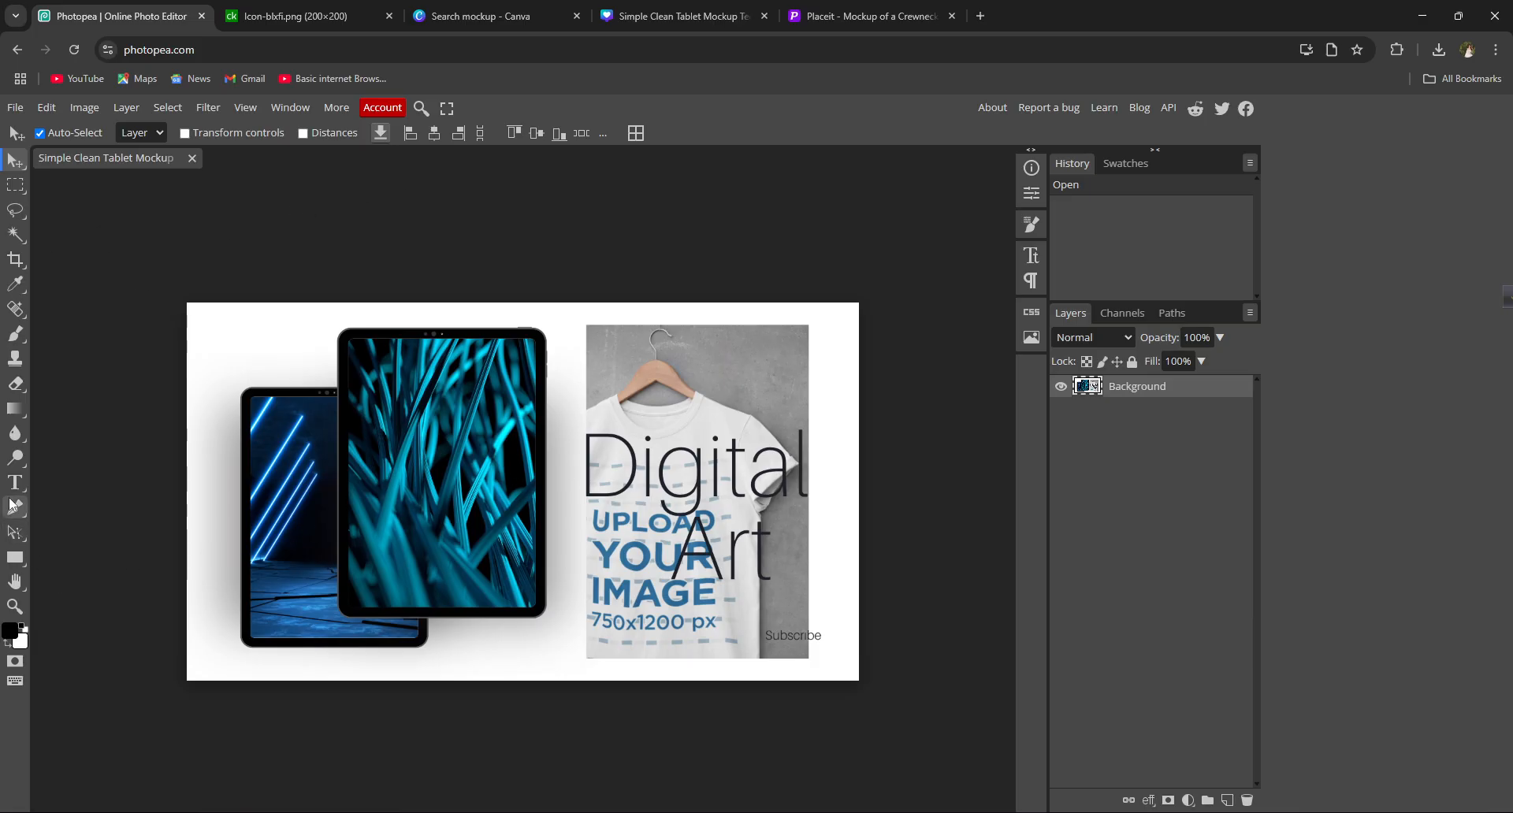
# - Try cropping the image to a region spanning parts of both tablets, and undo the crop
pyautogui.click(15, 444)
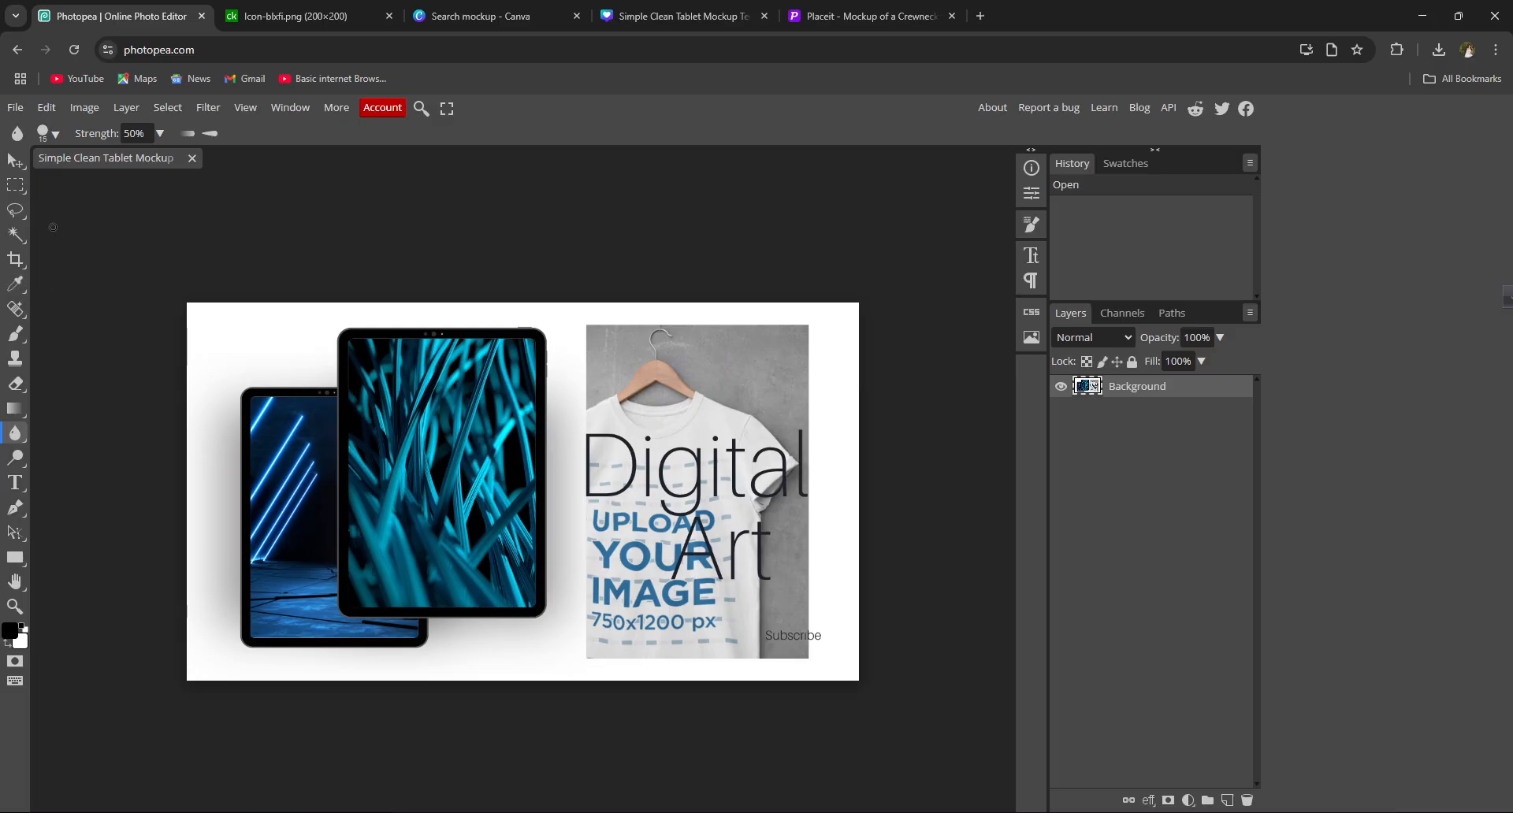
pyautogui.click(25, 257)
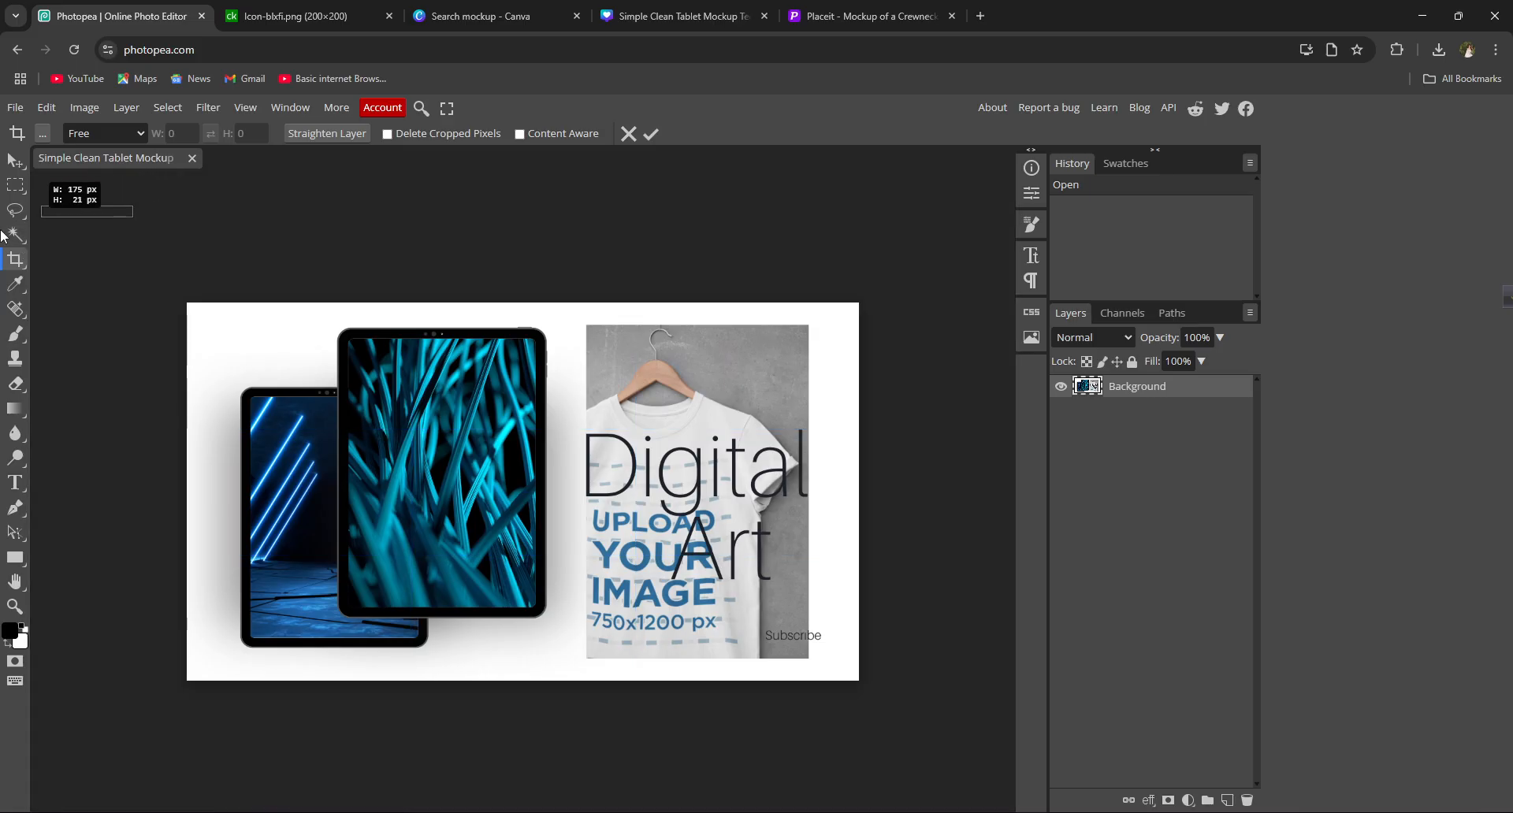
pyautogui.moveTo(132, 205); pyautogui.dragTo(144, 342)
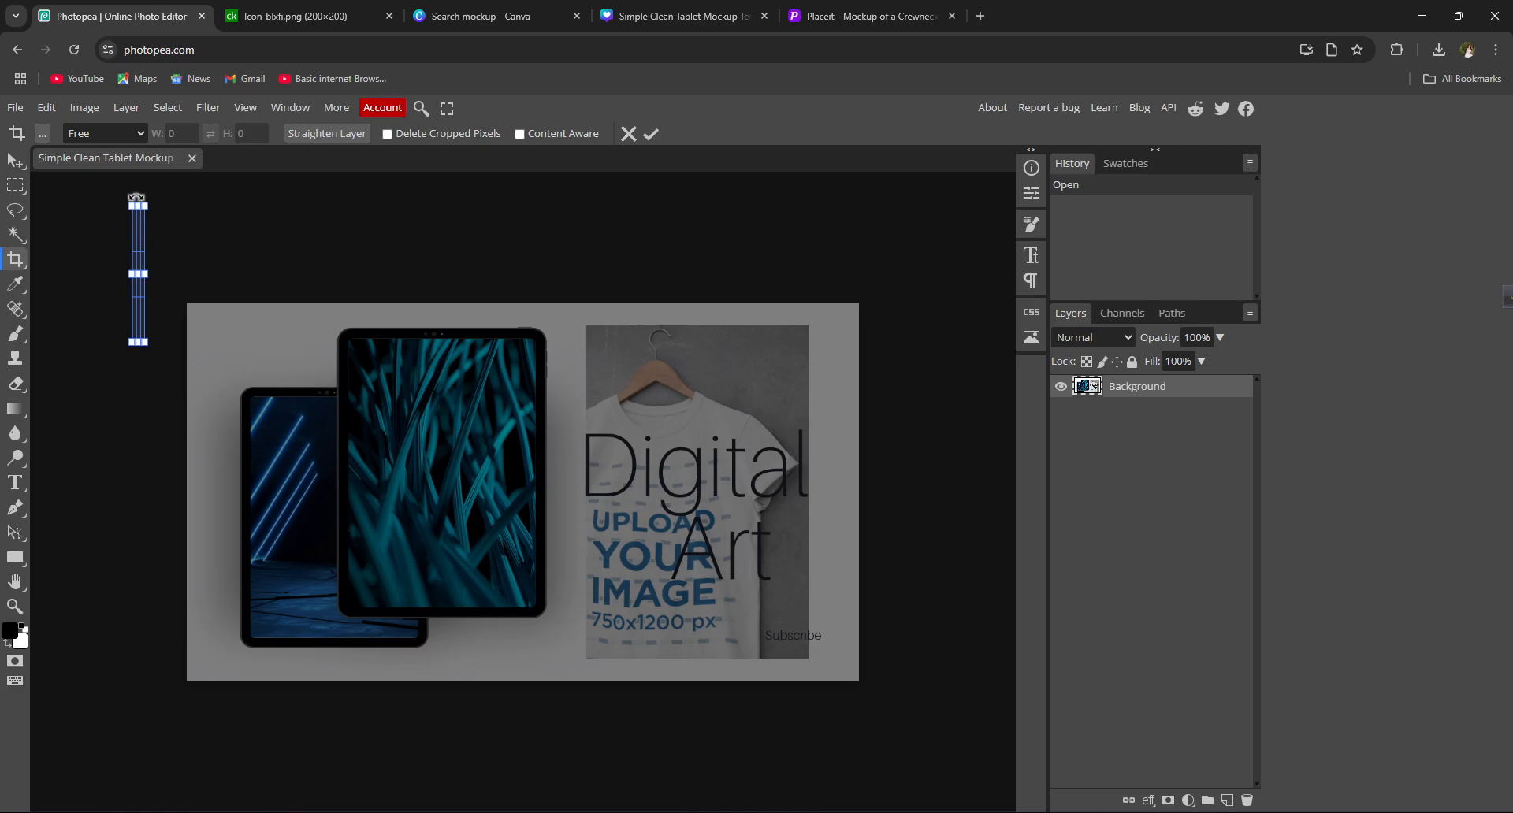
pyautogui.moveTo(145, 205); pyautogui.dragTo(248, 224)
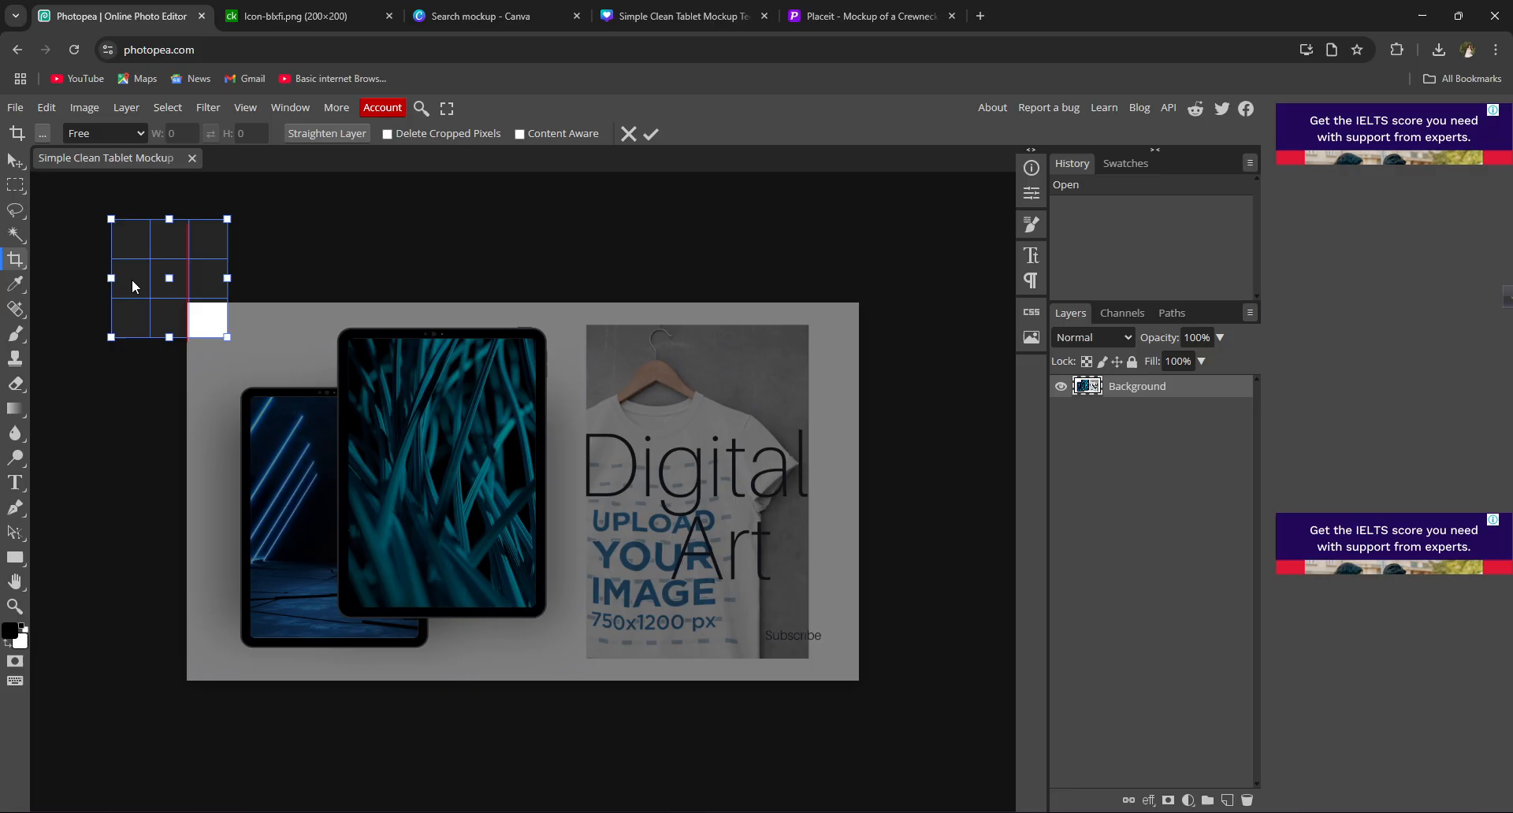
pyautogui.moveTo(208, 276); pyautogui.dragTo(371, 492)
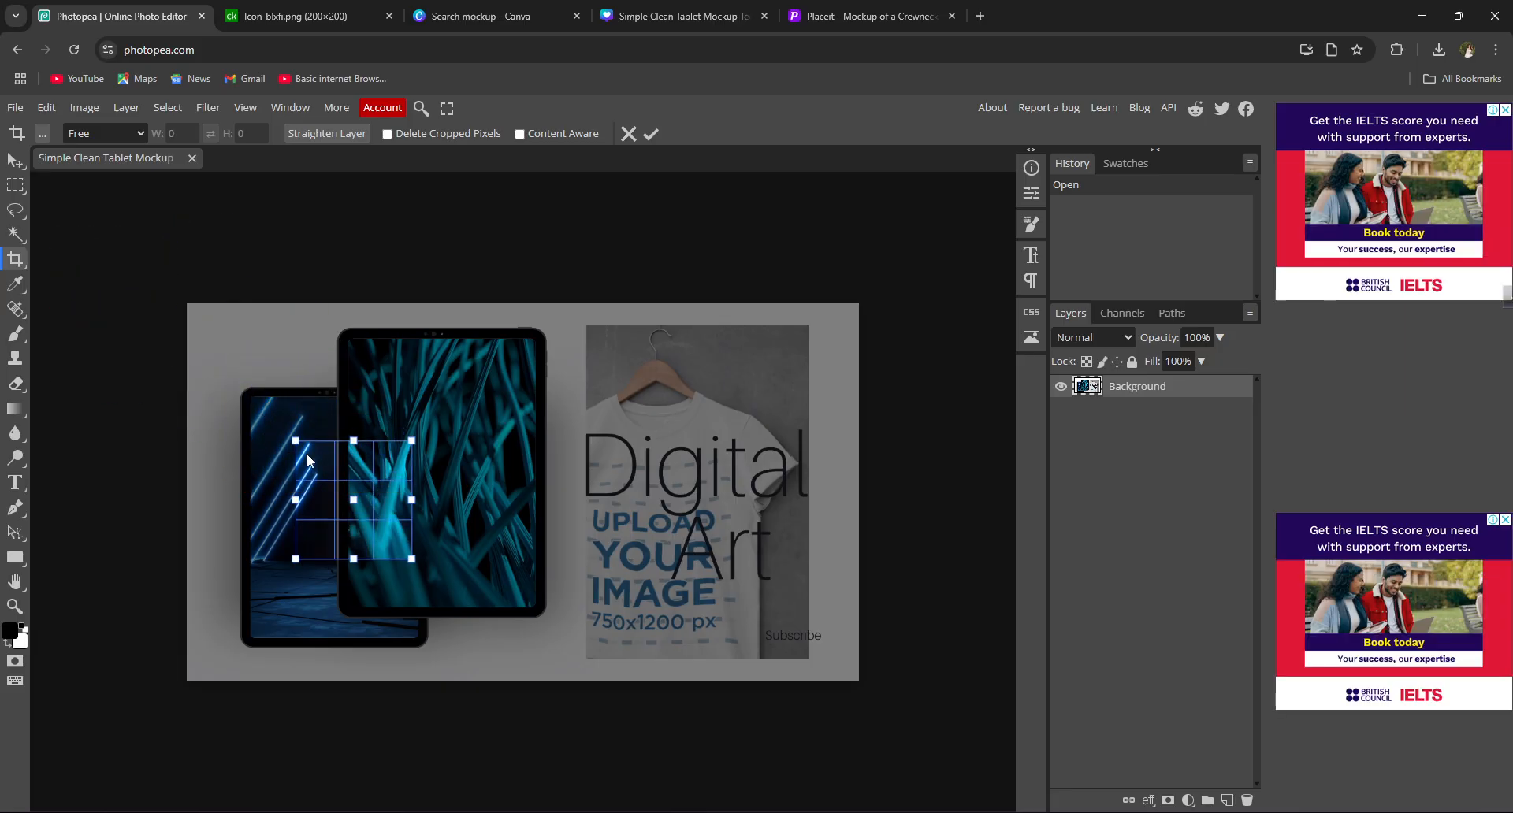
pyautogui.moveTo(297, 441); pyautogui.dragTo(232, 354)
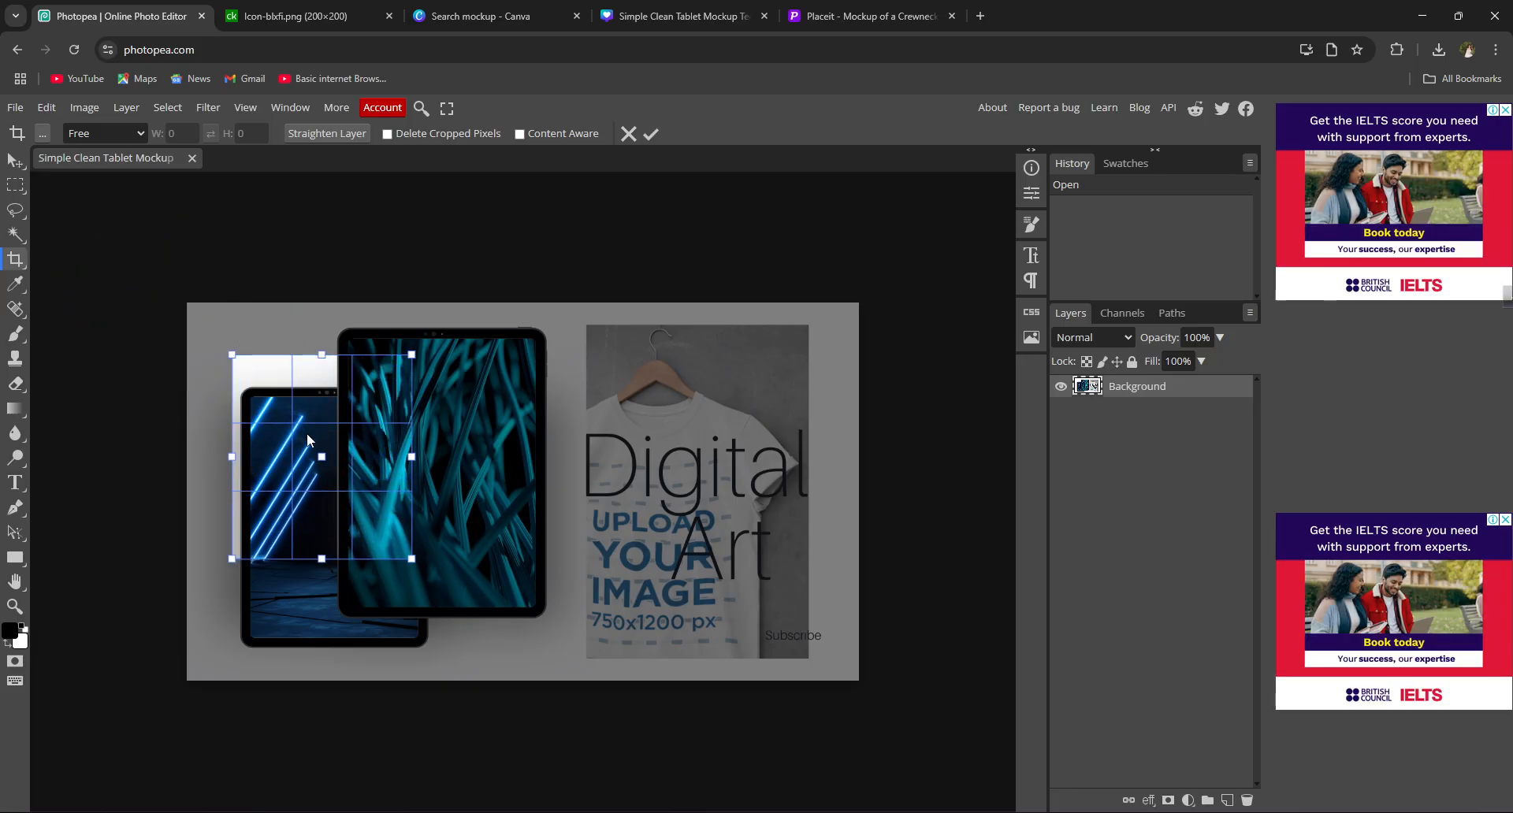
pyautogui.click(14, 261)
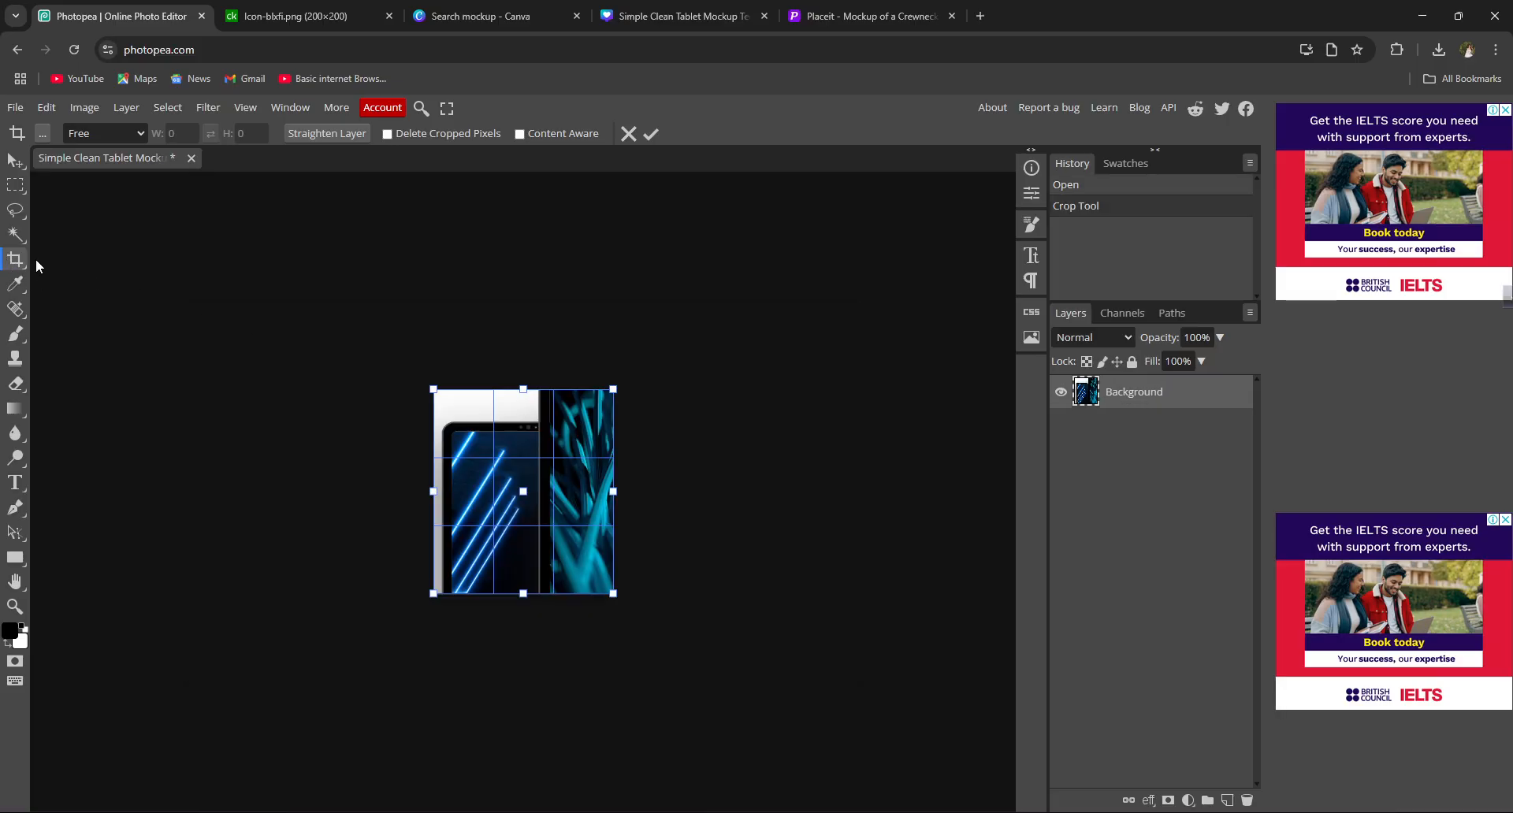
pyautogui.hotkey('ctrl', 'z')
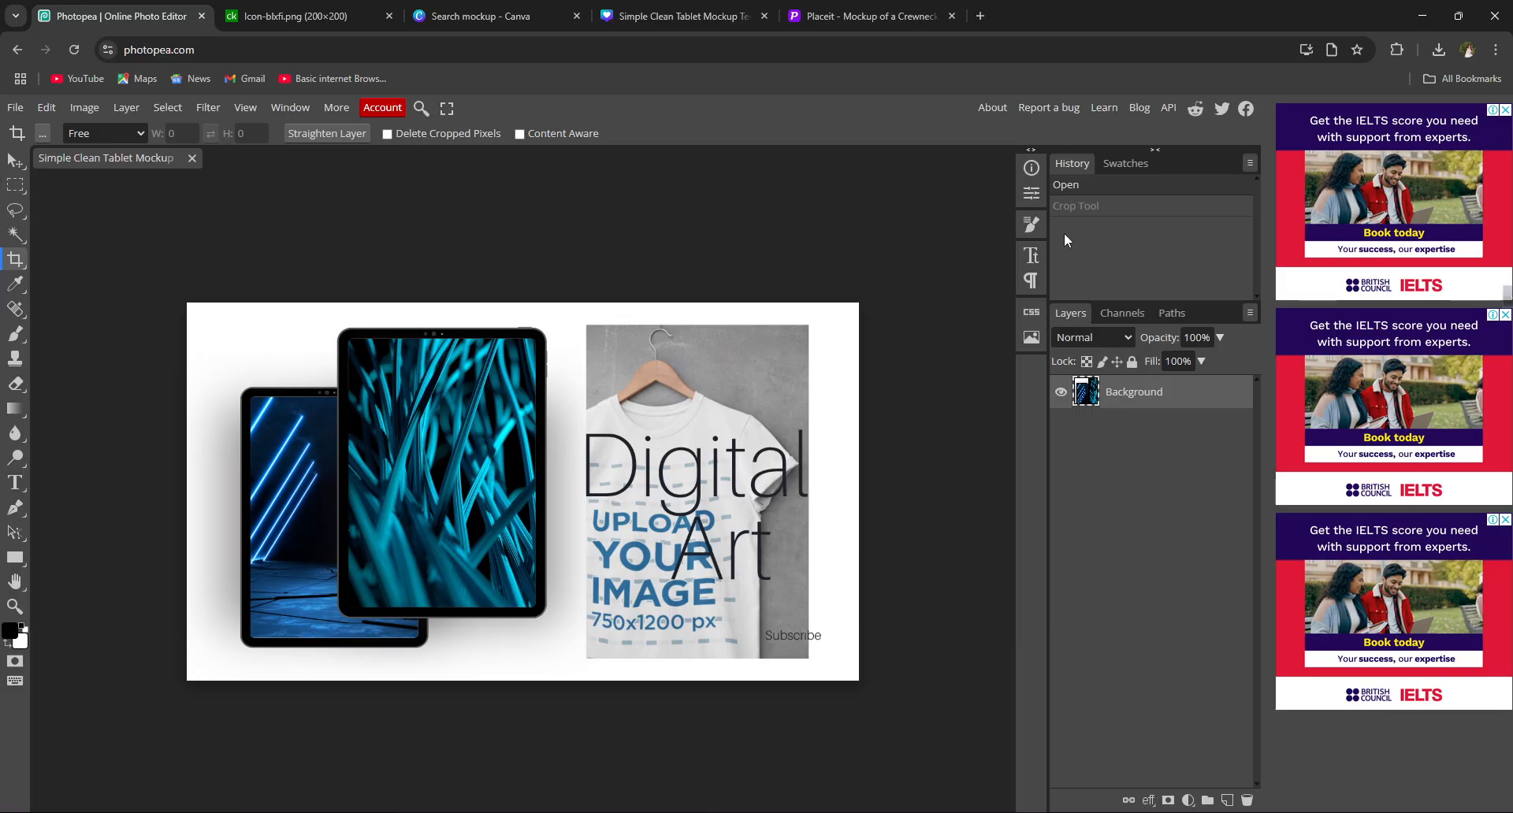
pyautogui.click(160, 267)
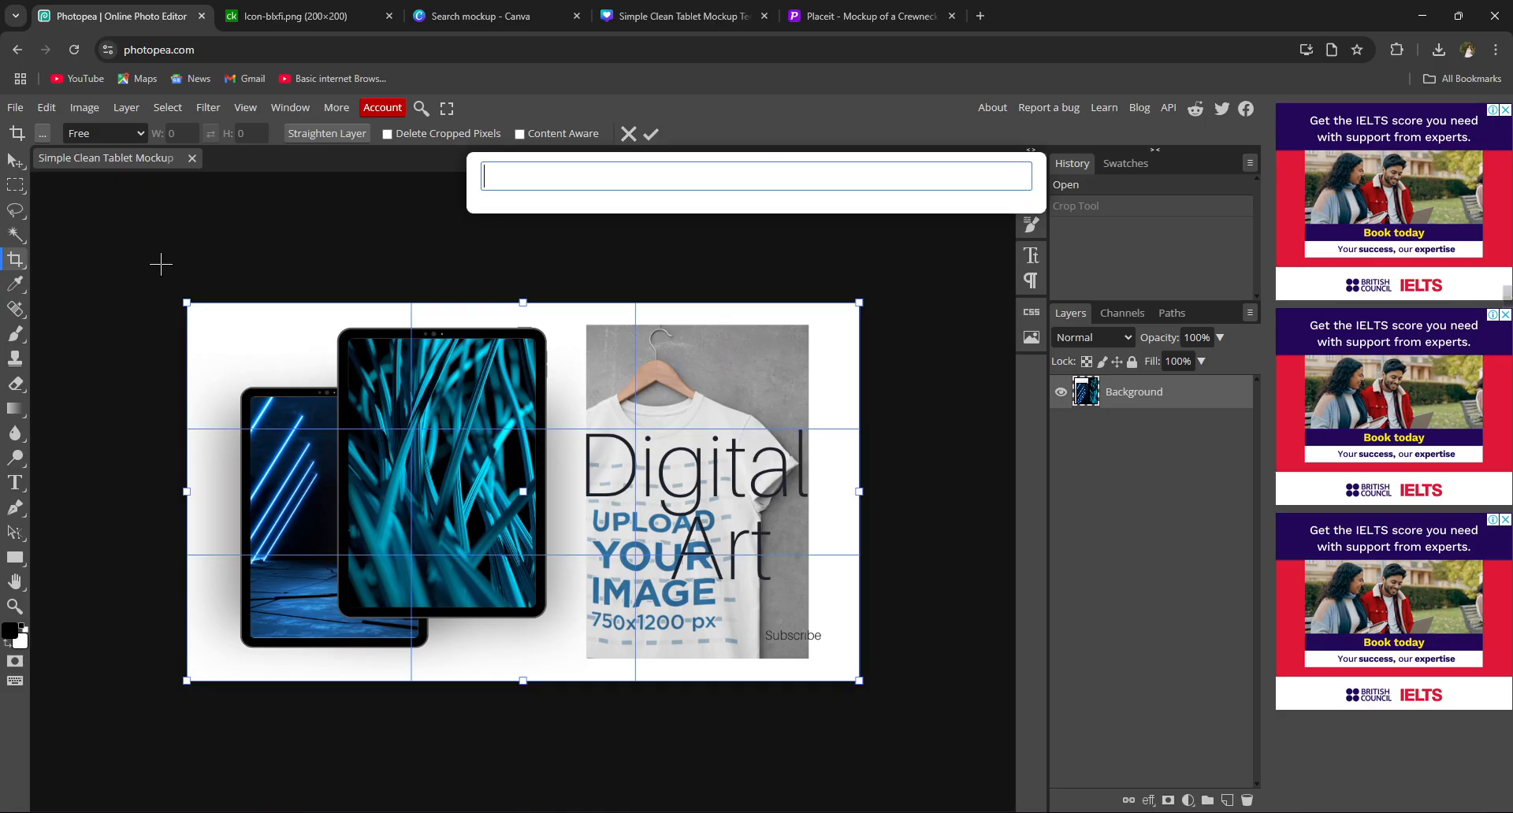
pyautogui.write('des')
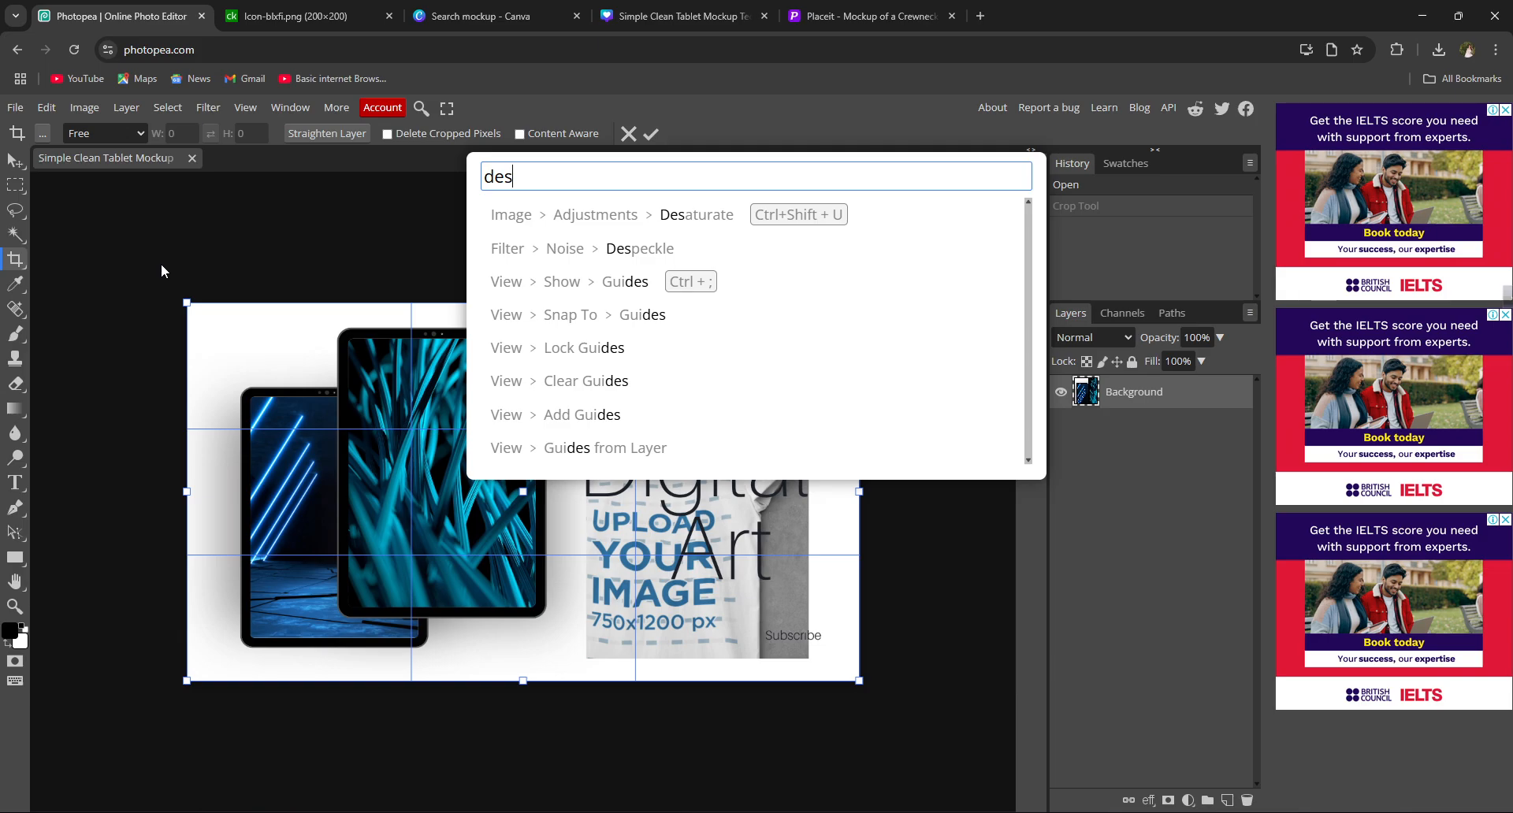
pyautogui.write('ign')
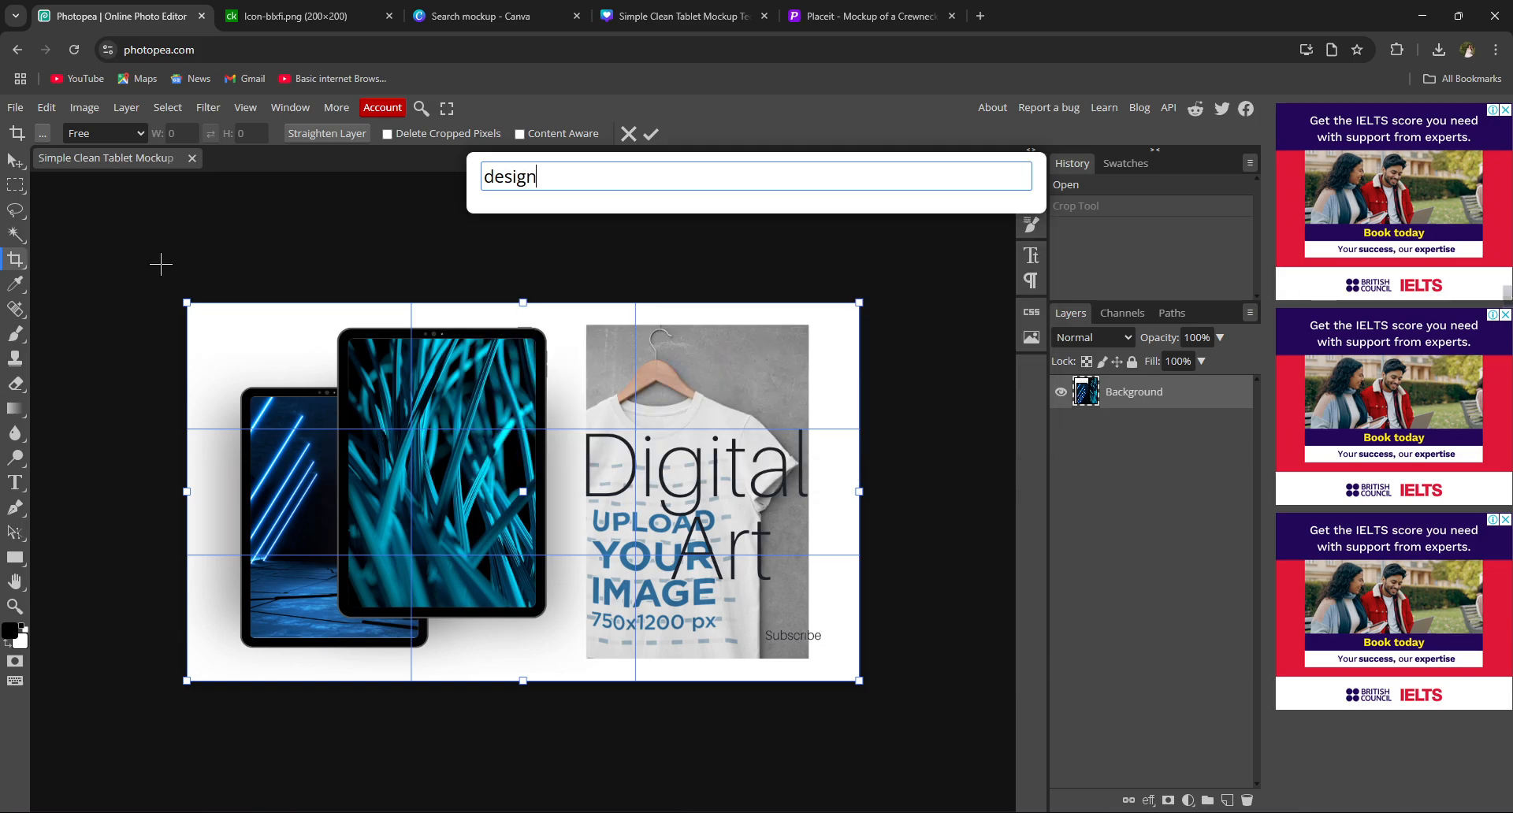
pyautogui.press('BackSpace')
pyautogui.press('BackSpace')
pyautogui.press('BackSpace')
pyautogui.press('BackSpace')
pyautogui.press('BackSpace')
pyautogui.press('BackSpace')
# - Search the commands for "obj" and convert the Background layer to a smart object
pyautogui.write('obj')
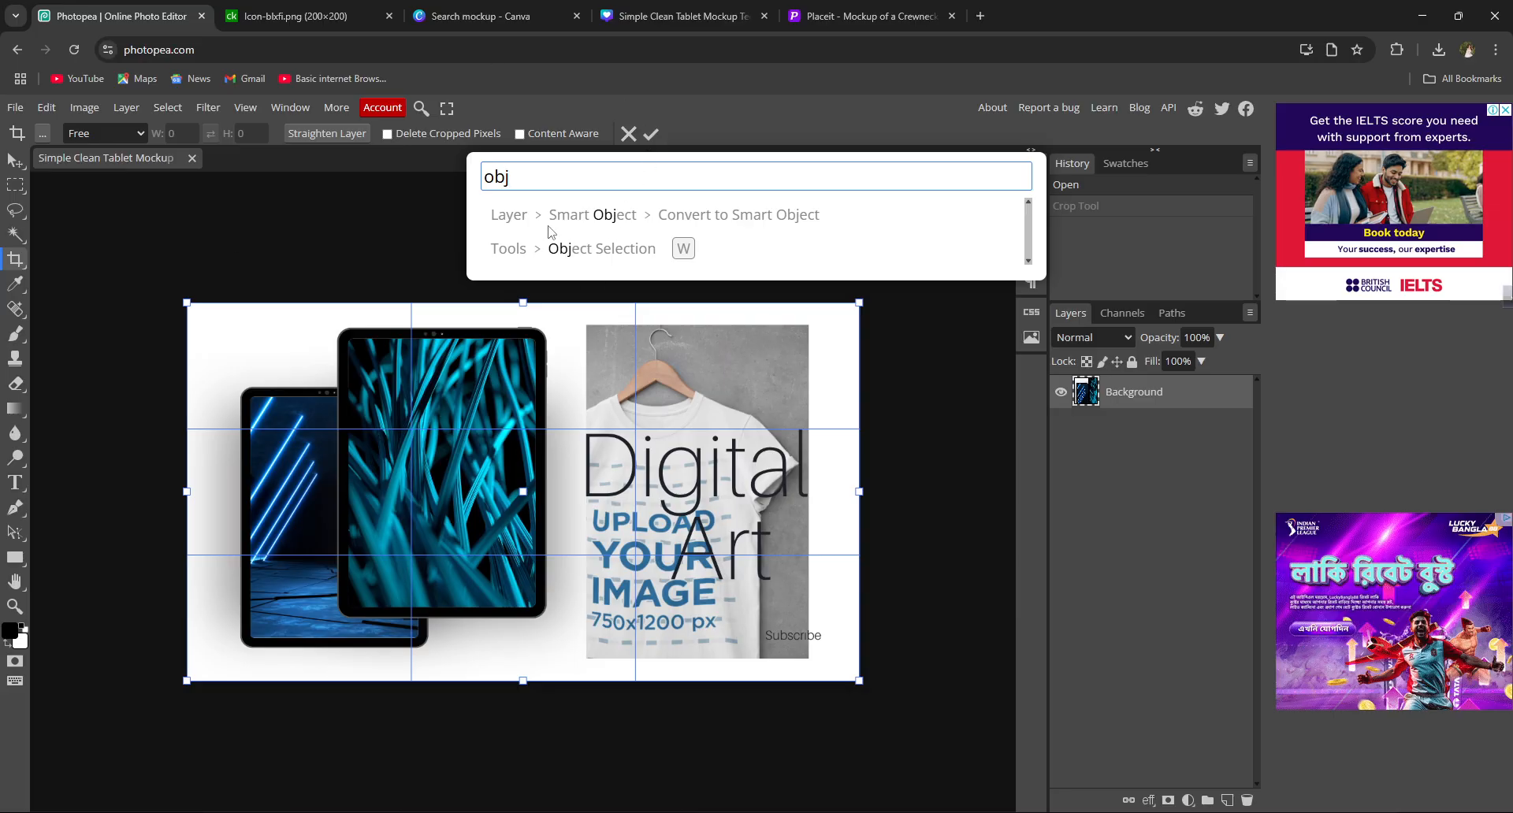
pyautogui.click(522, 214)
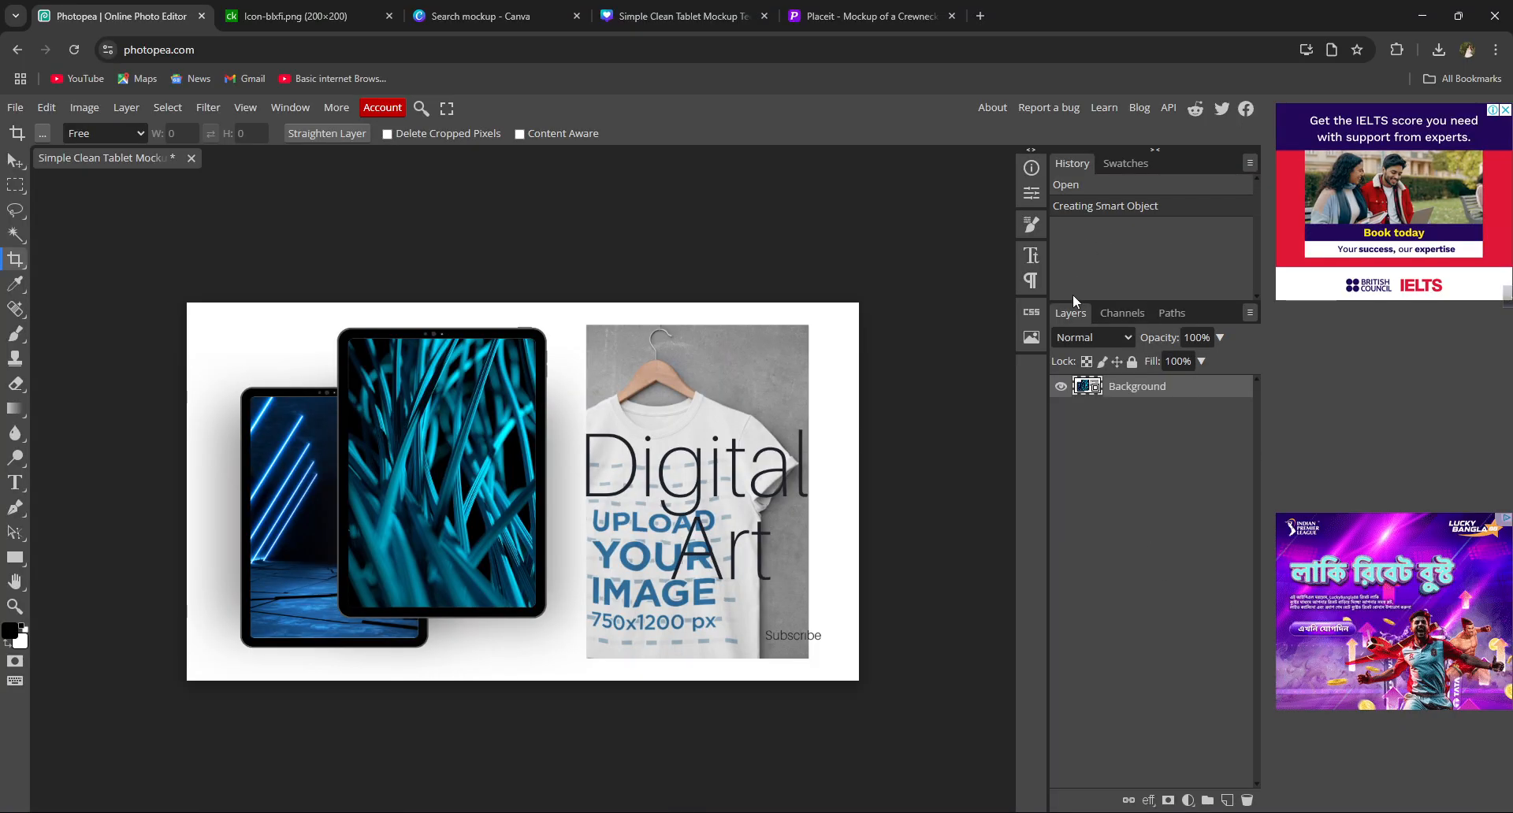
# - Lasso a freehand area across the tablets and the T-shirt, and add a new folder containing an empty layer above the Background
pyautogui.click(16, 209)
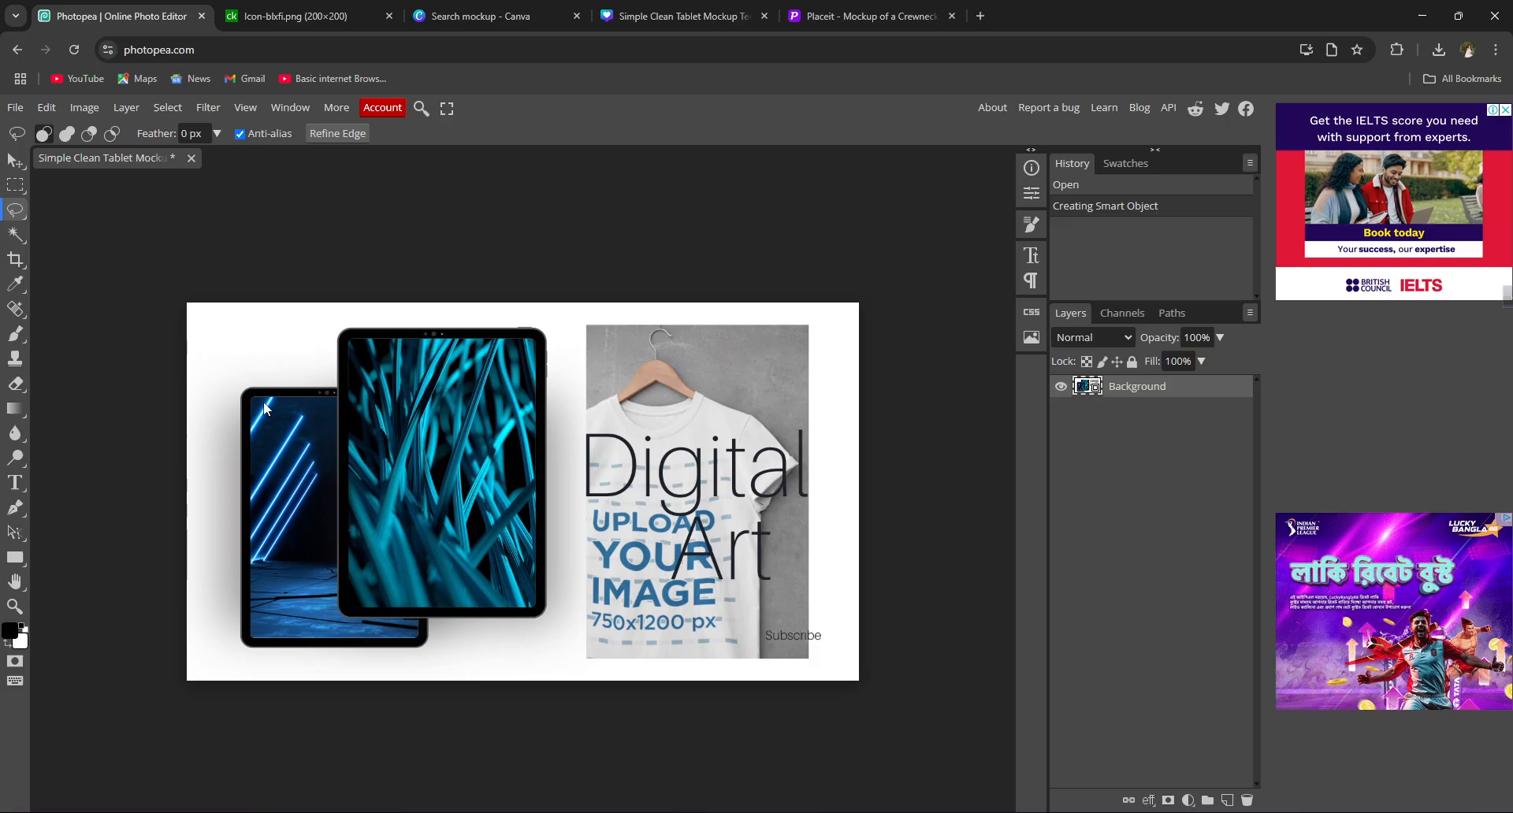
pyautogui.moveTo(205, 325)
pyautogui.mouseDown()
pyautogui.moveTo(303, 411)
pyautogui.moveTo(476, 516)
pyautogui.moveTo(418, 222)
pyautogui.moveTo(249, 371)
pyautogui.moveTo(489, 328)
pyautogui.moveTo(451, 432)
pyautogui.moveTo(462, 482)
pyautogui.moveTo(586, 515)
pyautogui.moveTo(553, 486)
pyautogui.mouseUp()
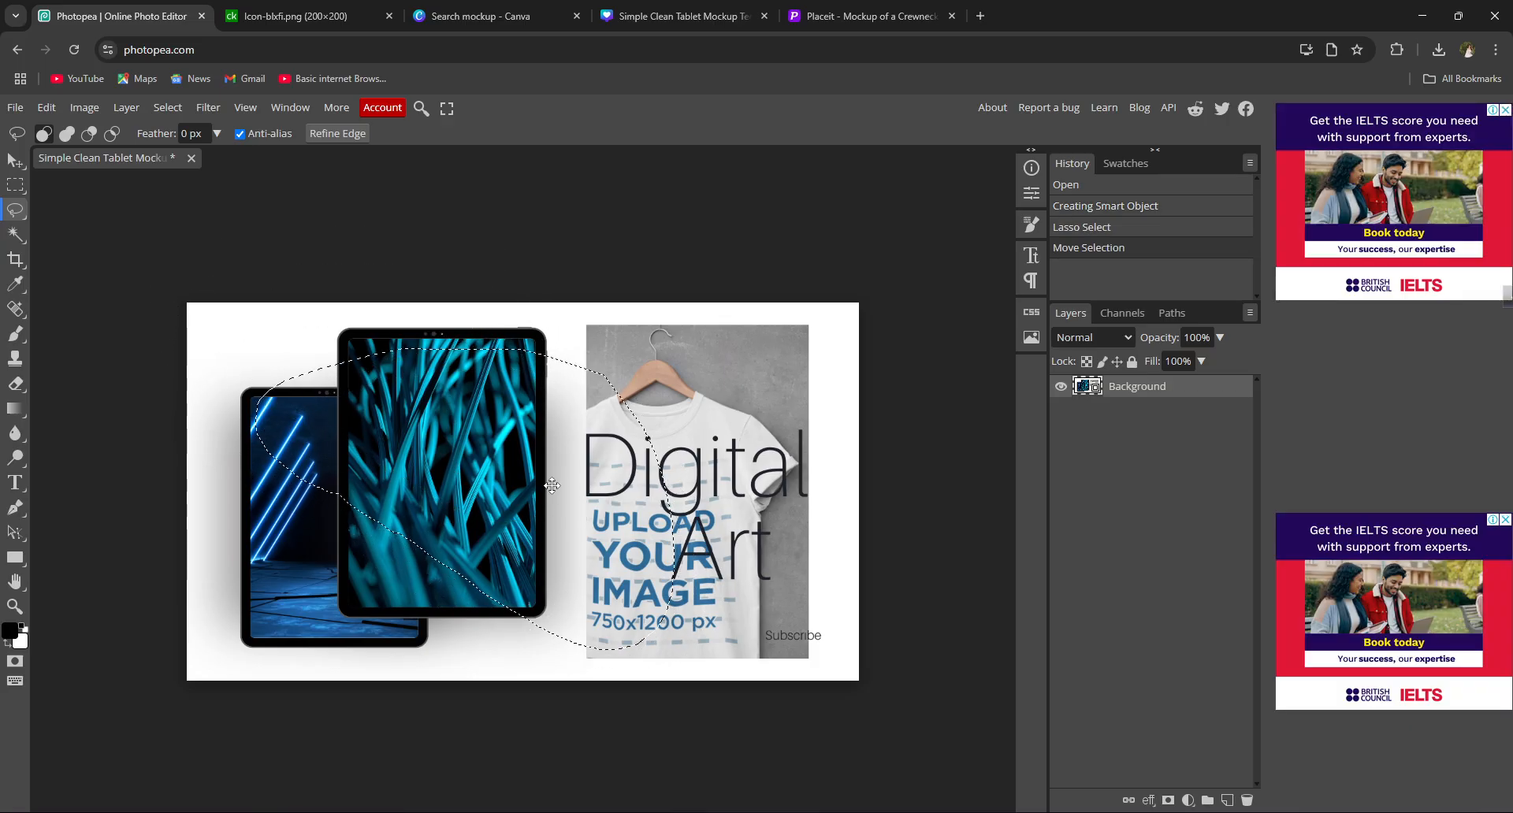
pyautogui.click(1206, 801)
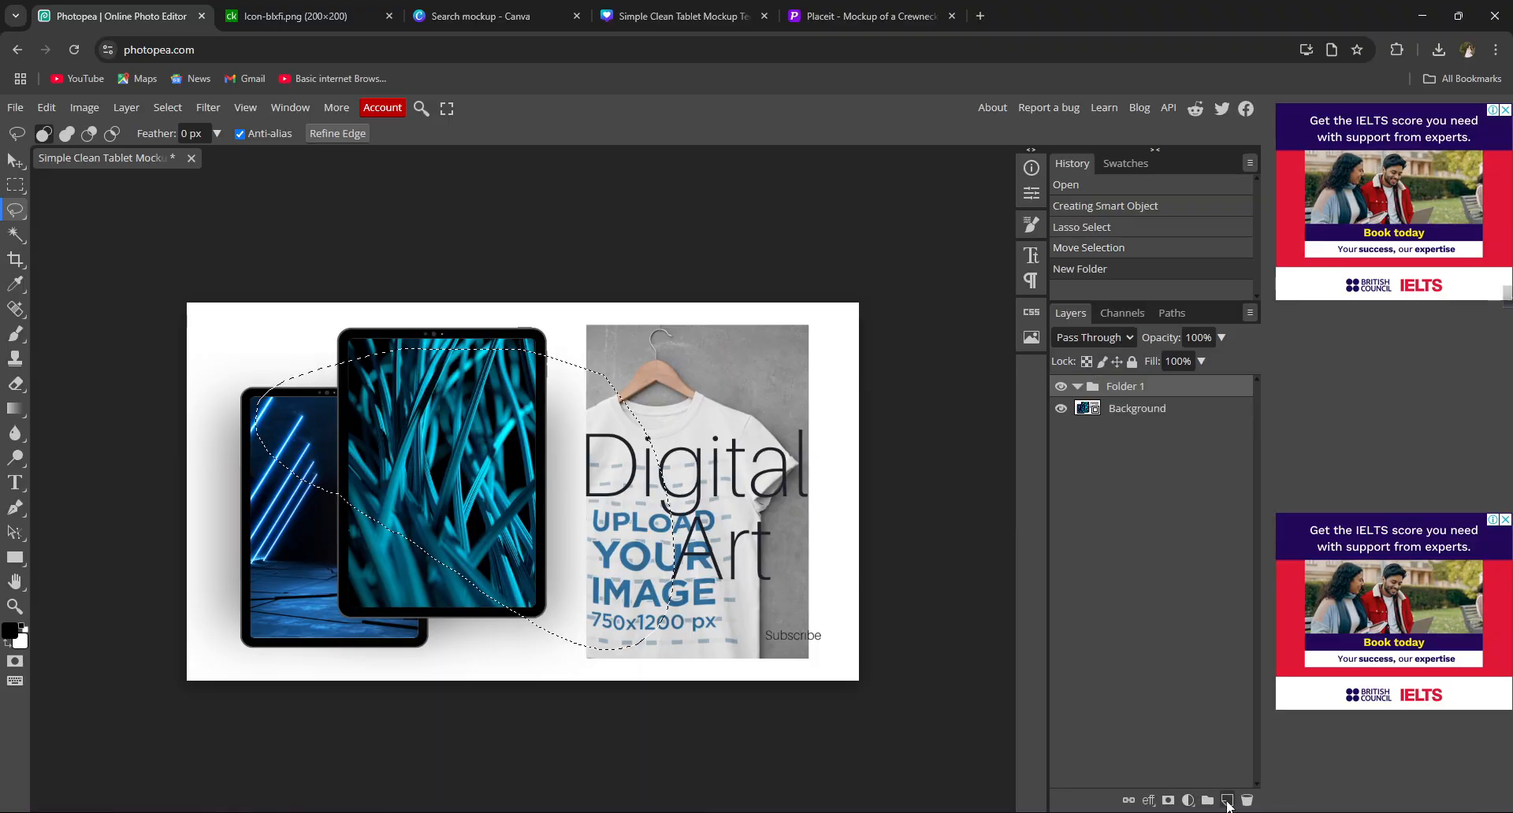
pyautogui.click(1227, 800)
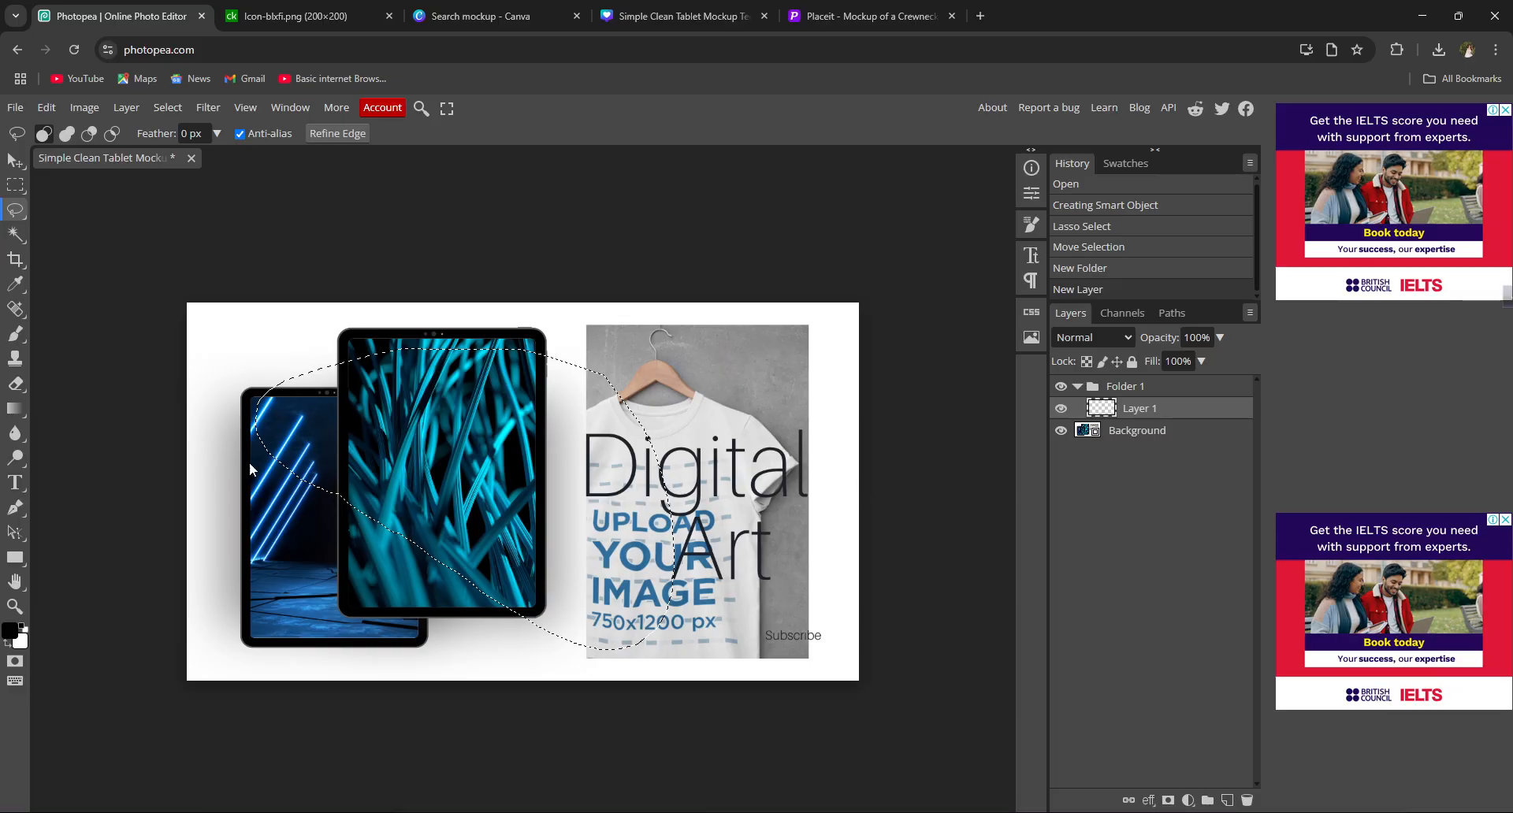
# - Clear the lasso selection and make a rectangular selection across parts of both tablets
pyautogui.moveTo(418, 435)
pyautogui.mouseDown()
pyautogui.moveTo(273, 451)
pyautogui.moveTo(366, 460)
pyautogui.mouseUp()
pyautogui.hotkey('ctrl', 'd')
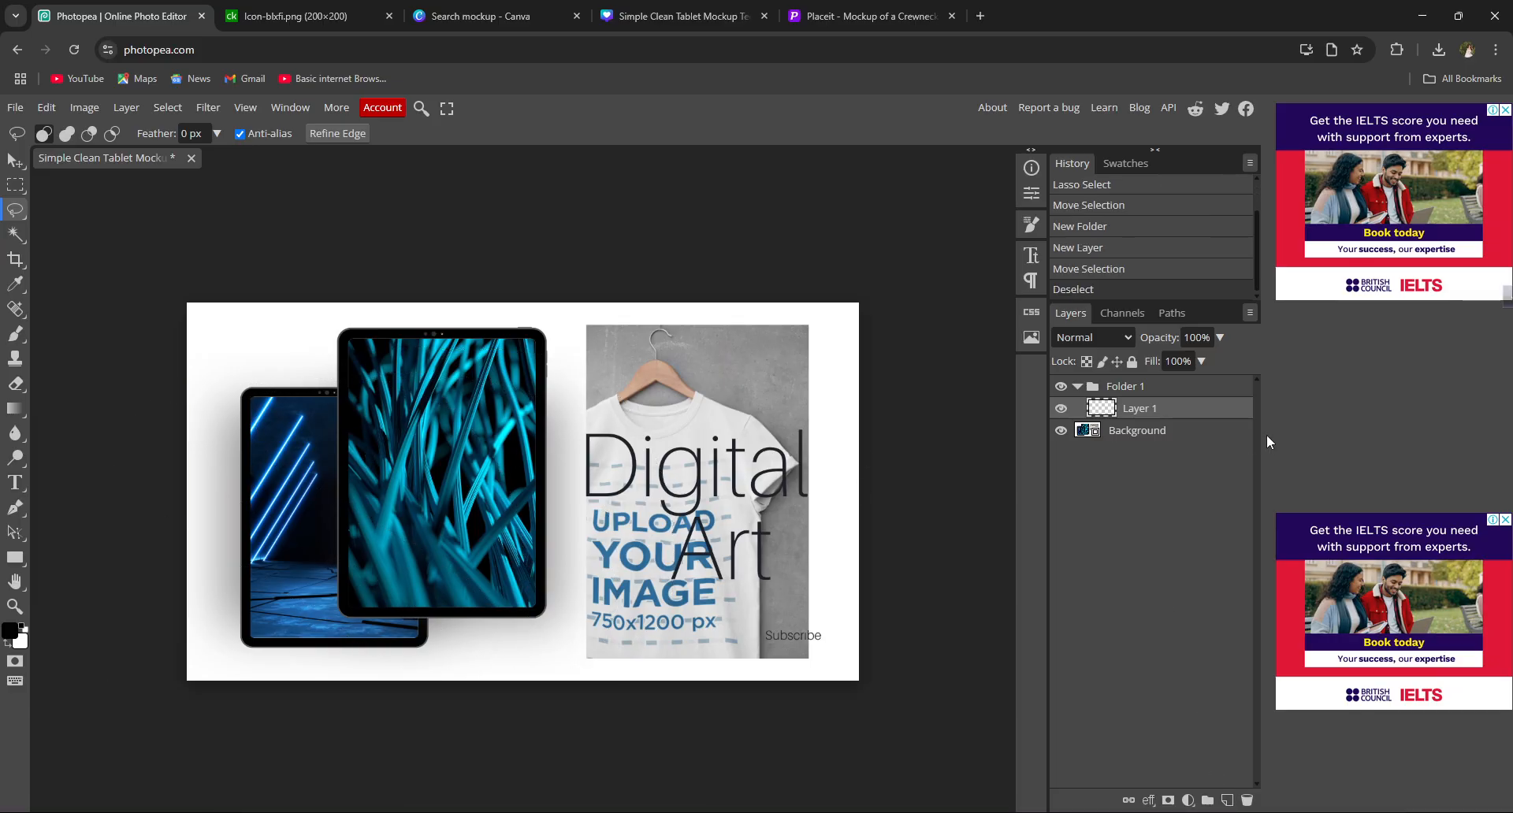
pyautogui.click(14, 187)
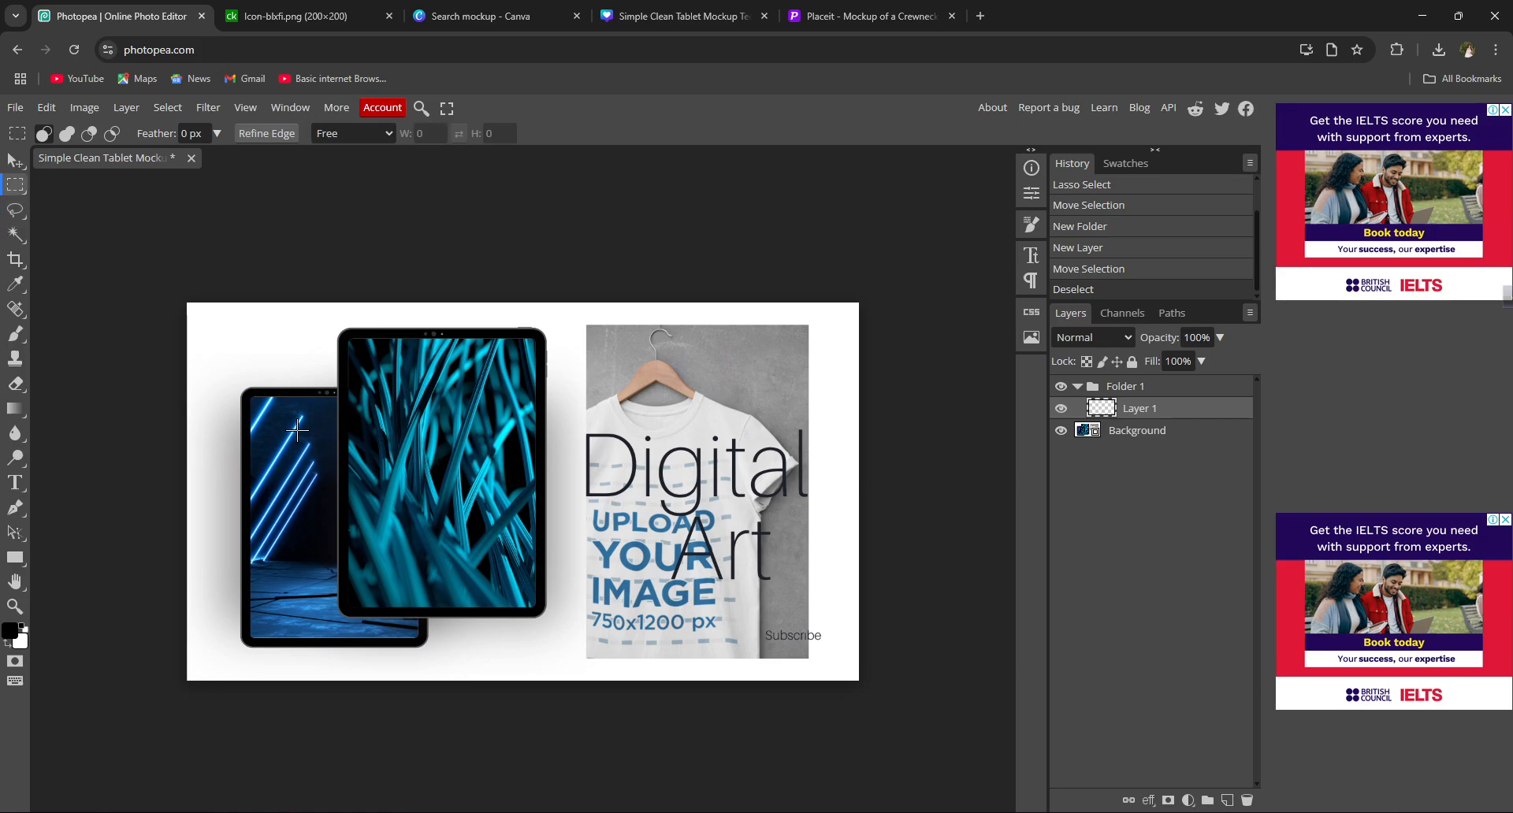
pyautogui.moveTo(248, 372); pyautogui.dragTo(507, 613)
# - Smooth the rectangular selection by 1 px and shift it slightly upward over the tablets
pyautogui.rightClick(386, 459)
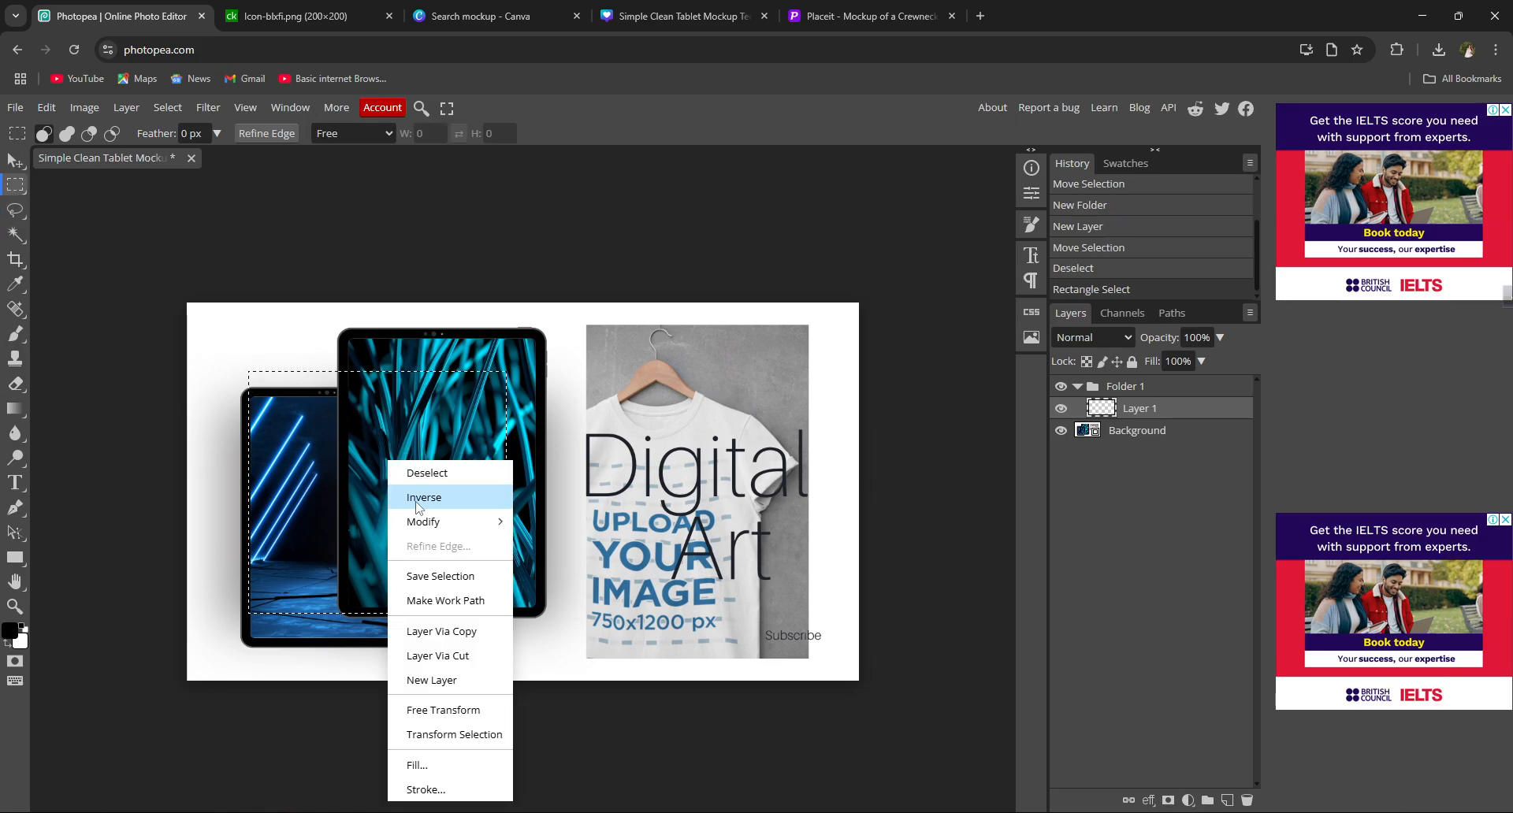
pyautogui.moveTo(428, 521)
pyautogui.click(561, 554)
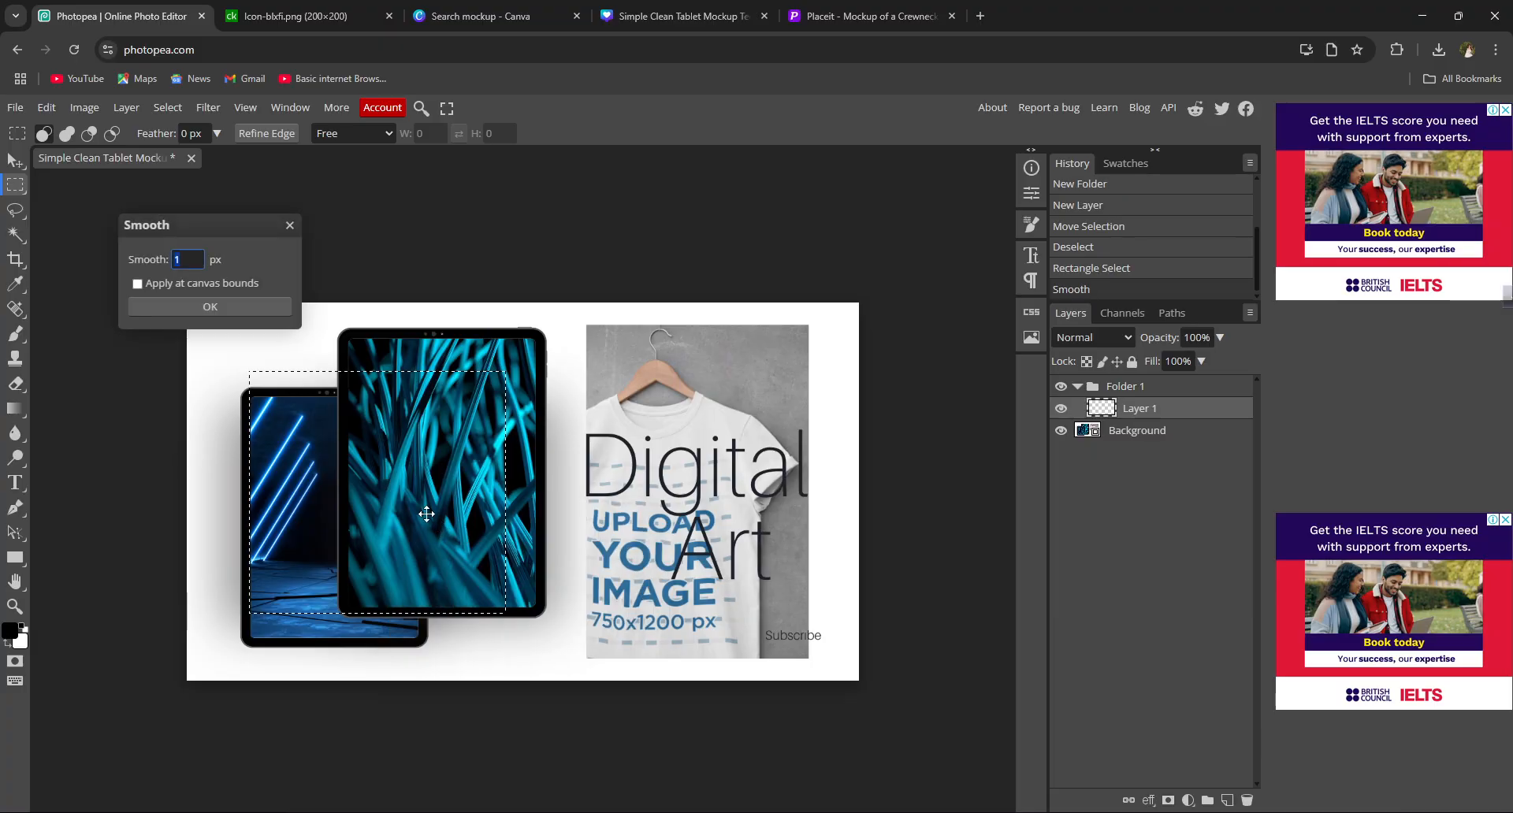
pyautogui.click(281, 321)
pyautogui.moveTo(410, 533)
pyautogui.mouseDown()
pyautogui.moveTo(410, 487)
pyautogui.moveTo(355, 519)
pyautogui.moveTo(199, 543)
pyautogui.moveTo(455, 561)
pyautogui.moveTo(417, 538)
pyautogui.mouseUp()
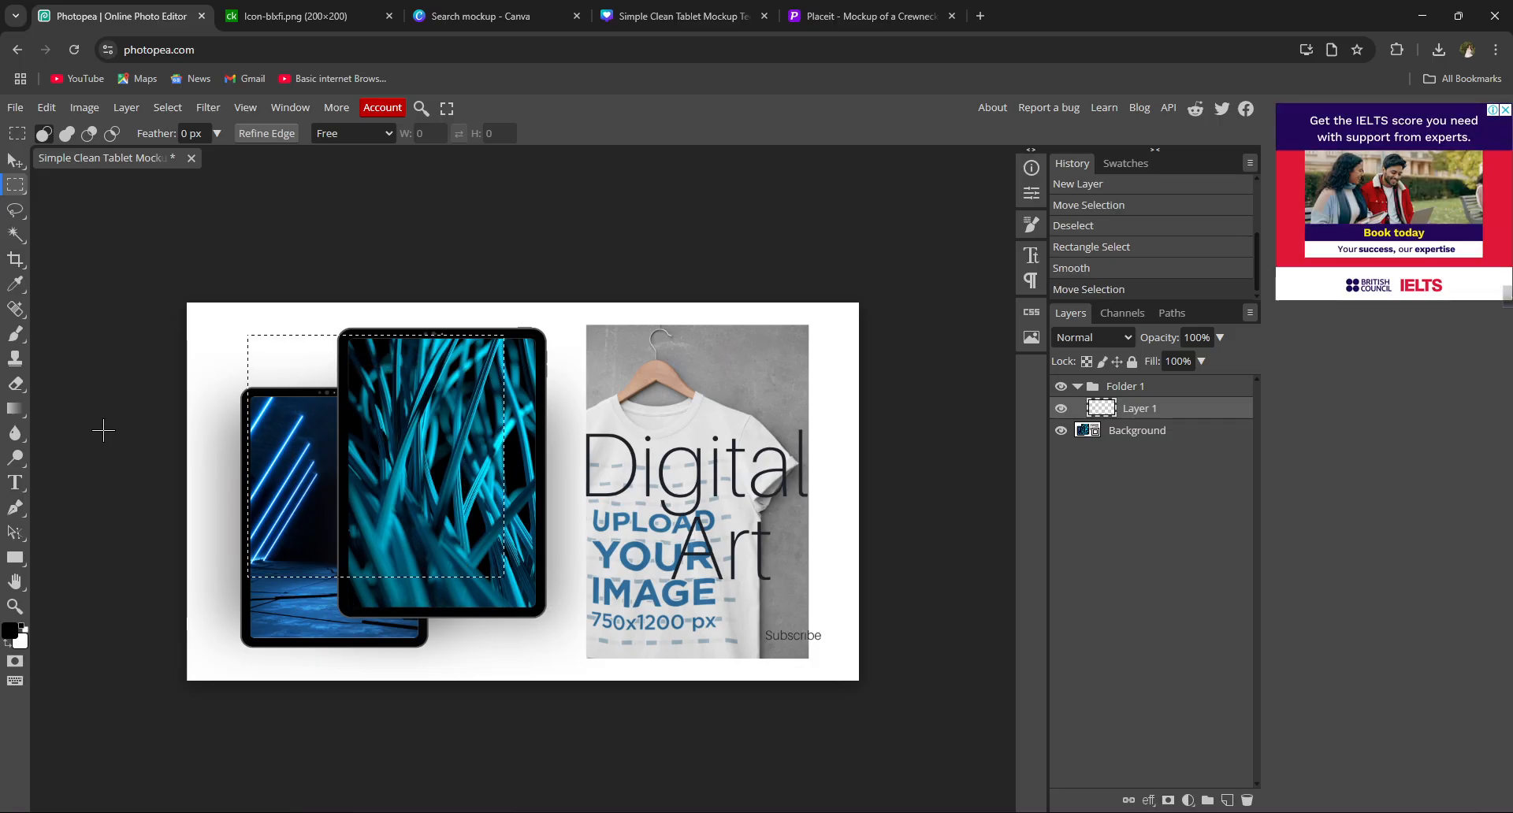
# - Switch to the Paint Bucket tool and invert the rectangular selection
pyautogui.click(16, 334)
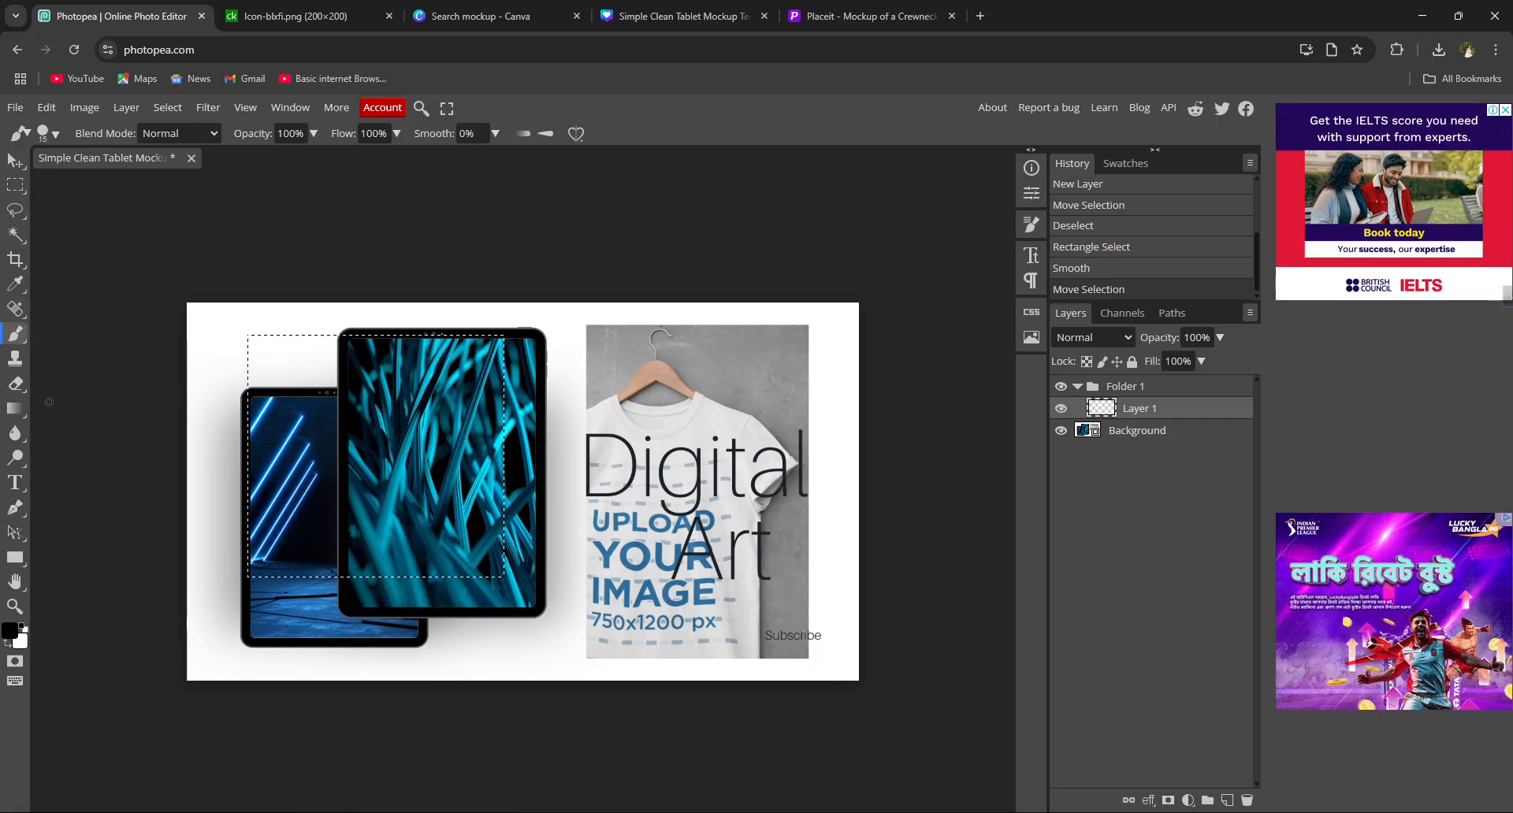
pyautogui.click(15, 408)
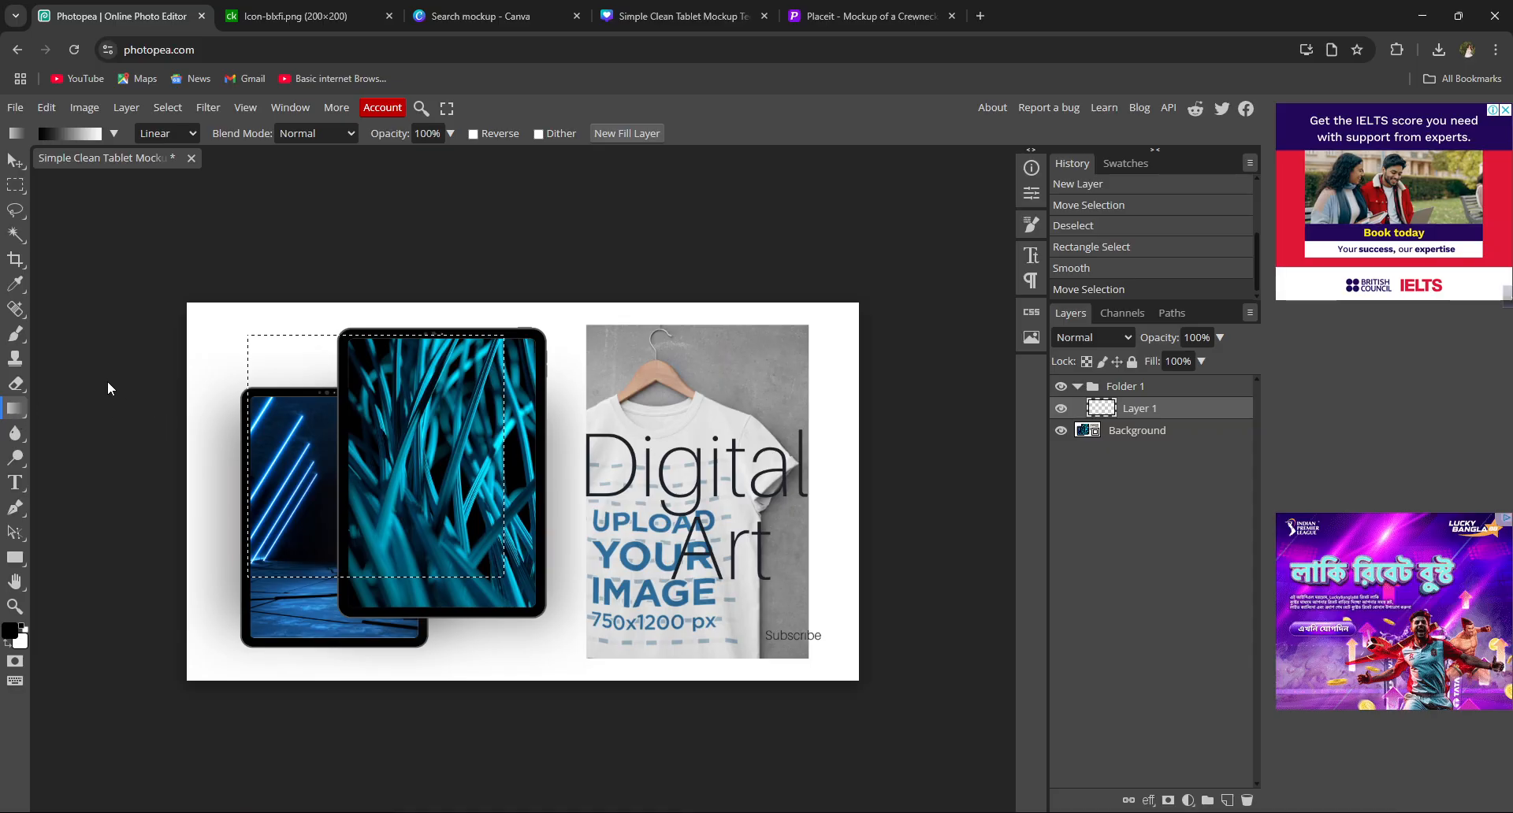
pyautogui.click(20, 409)
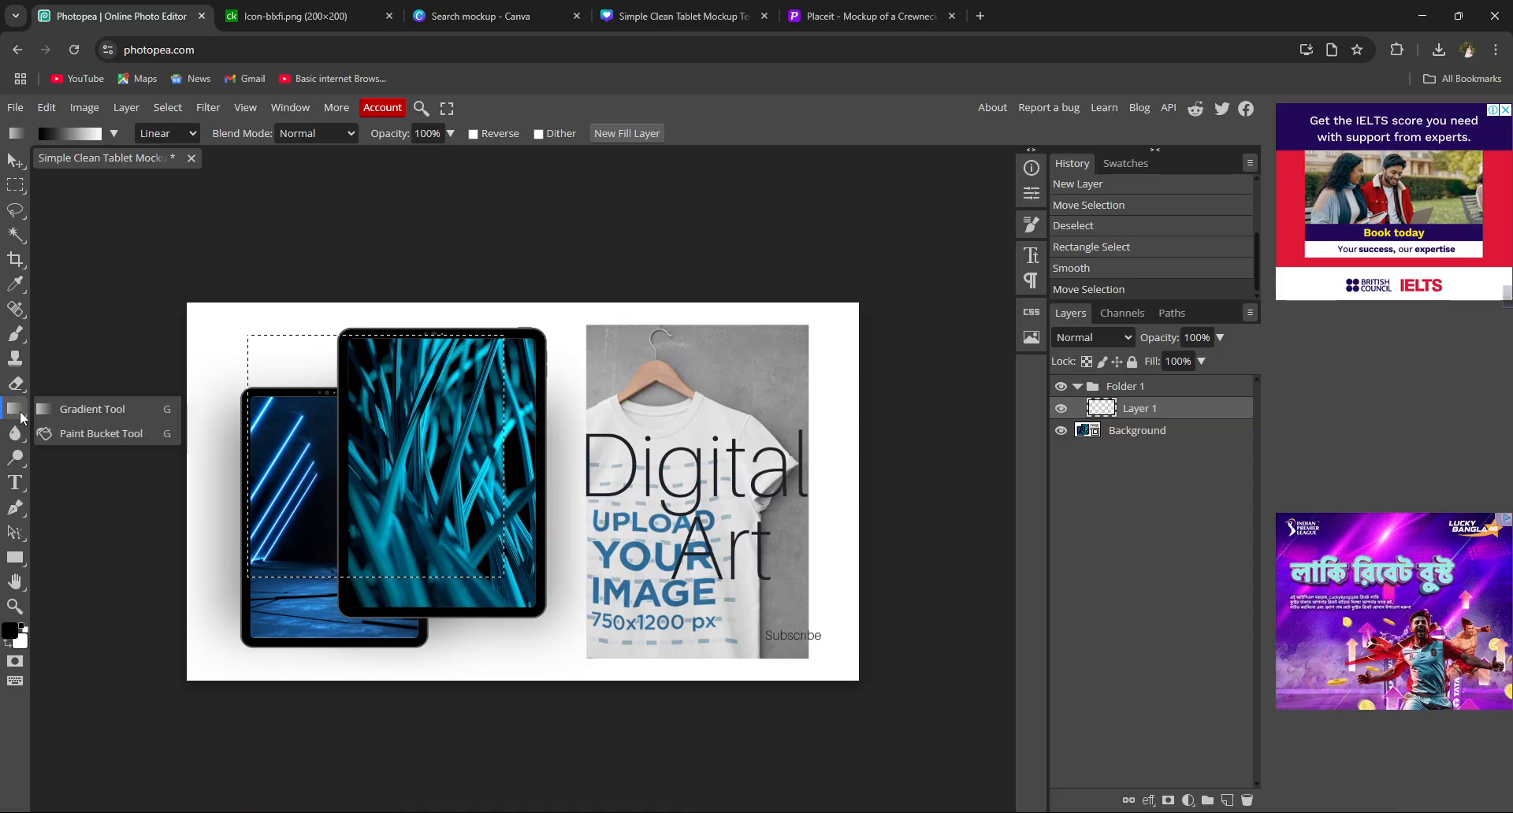
pyautogui.click(58, 434)
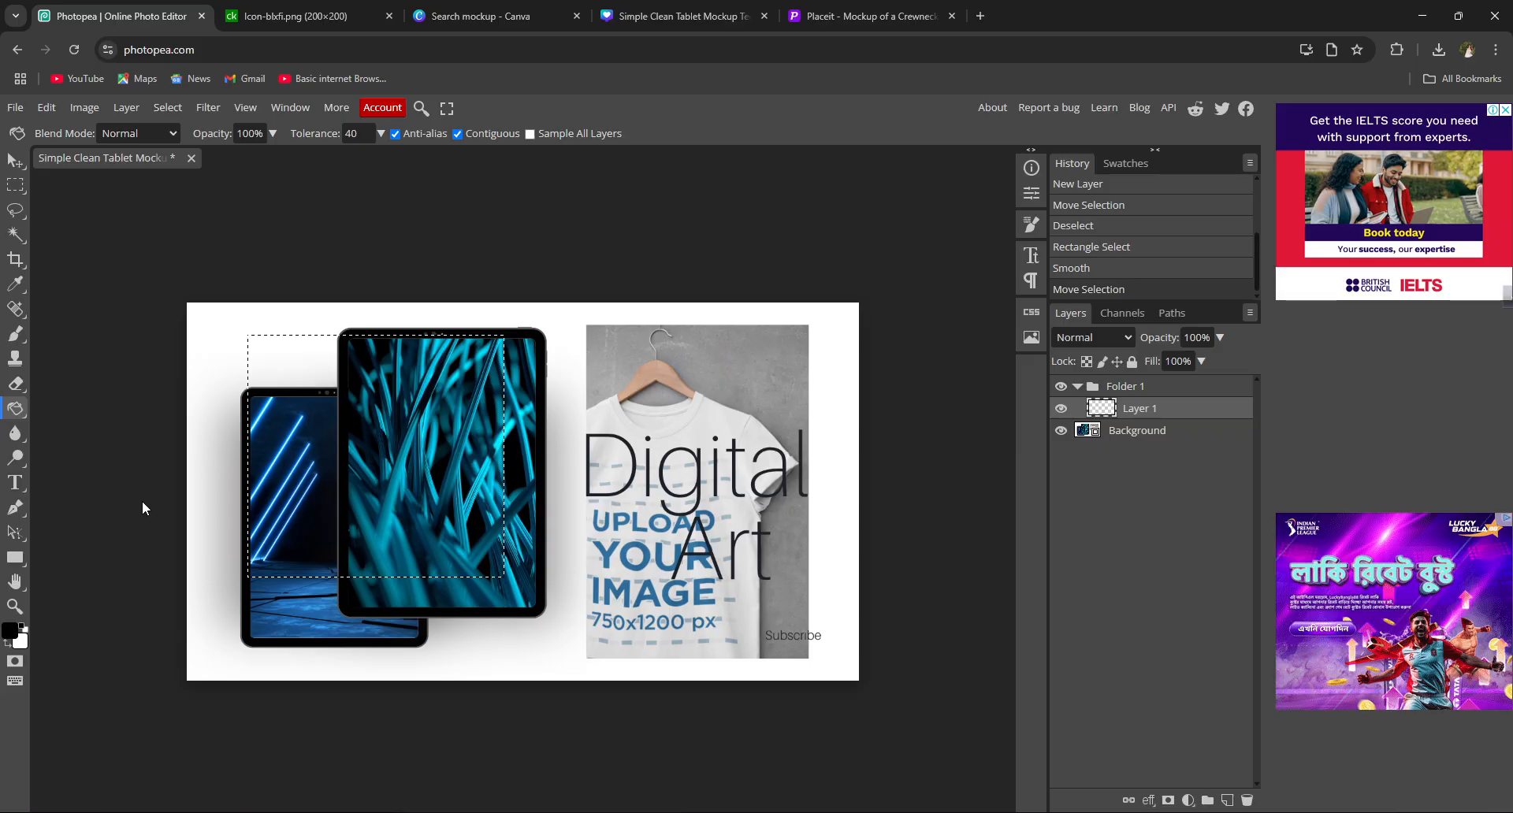
pyautogui.click(173, 101)
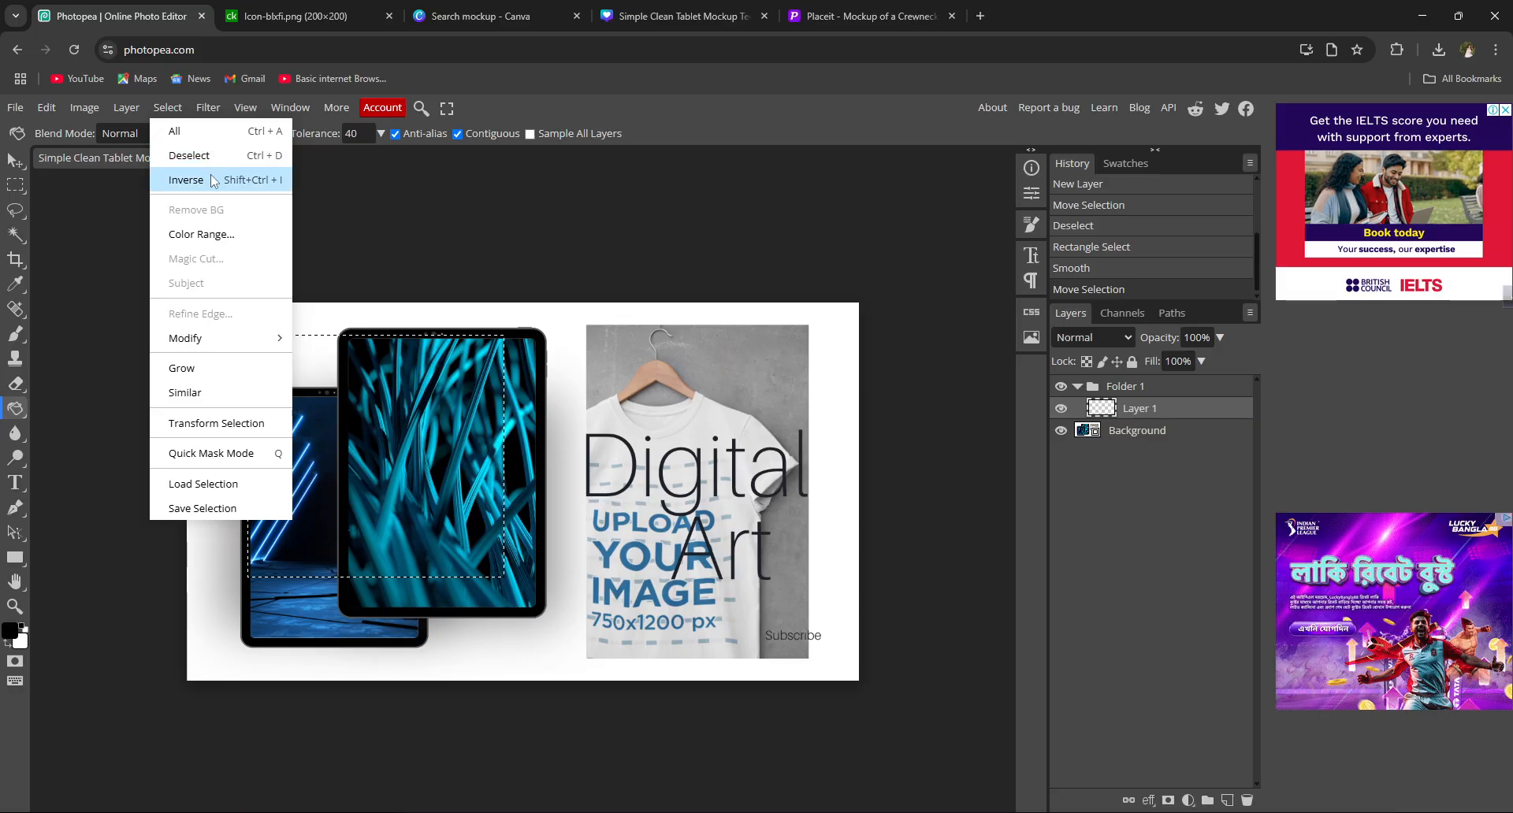
pyautogui.click(186, 180)
# - Try applying the 3D Normal Map filter to Layer 1 within the inverted selection
pyautogui.click(205, 109)
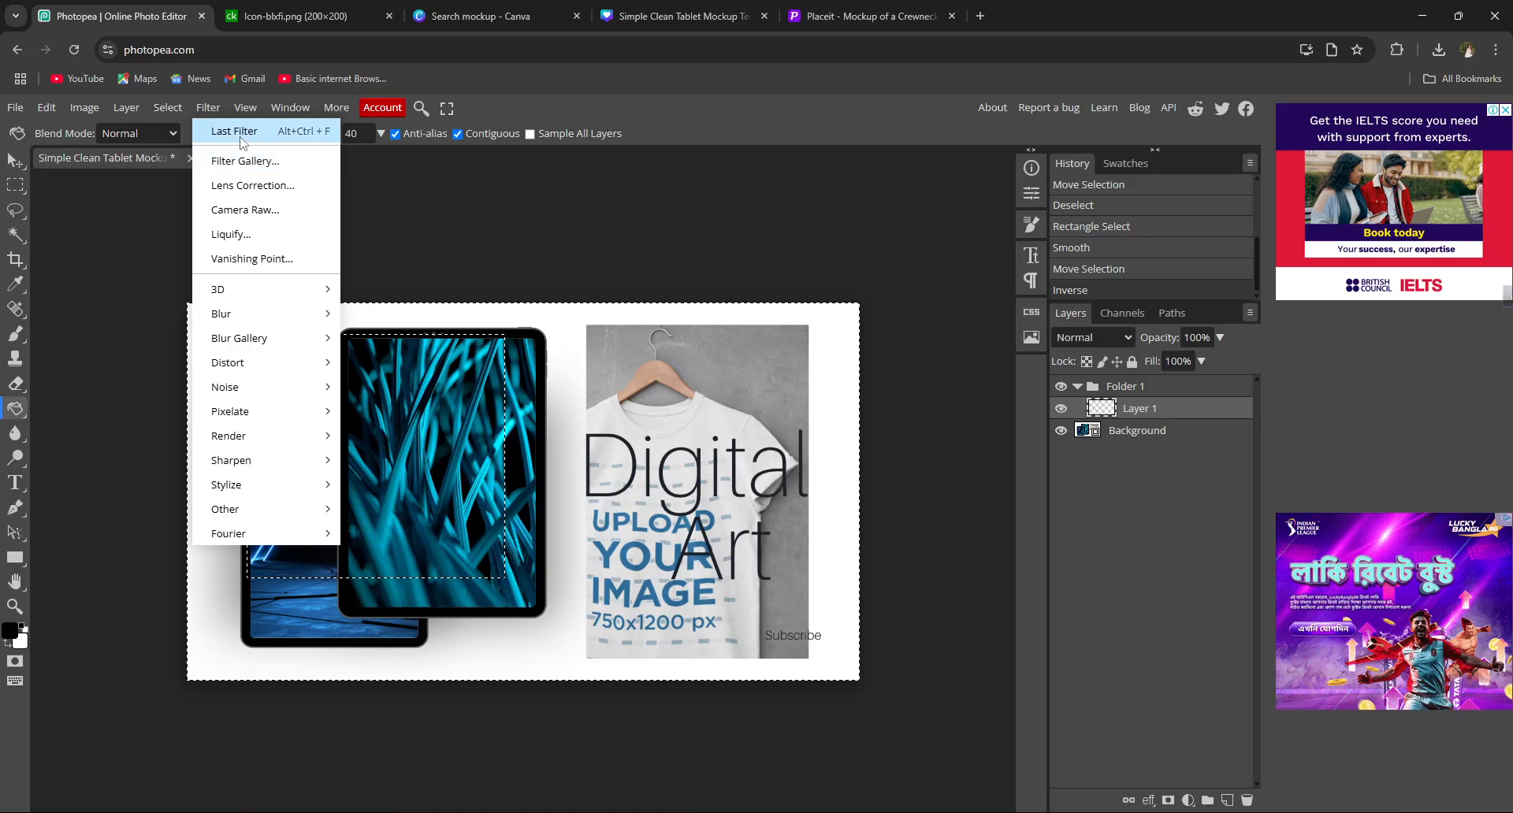
pyautogui.moveTo(295, 296)
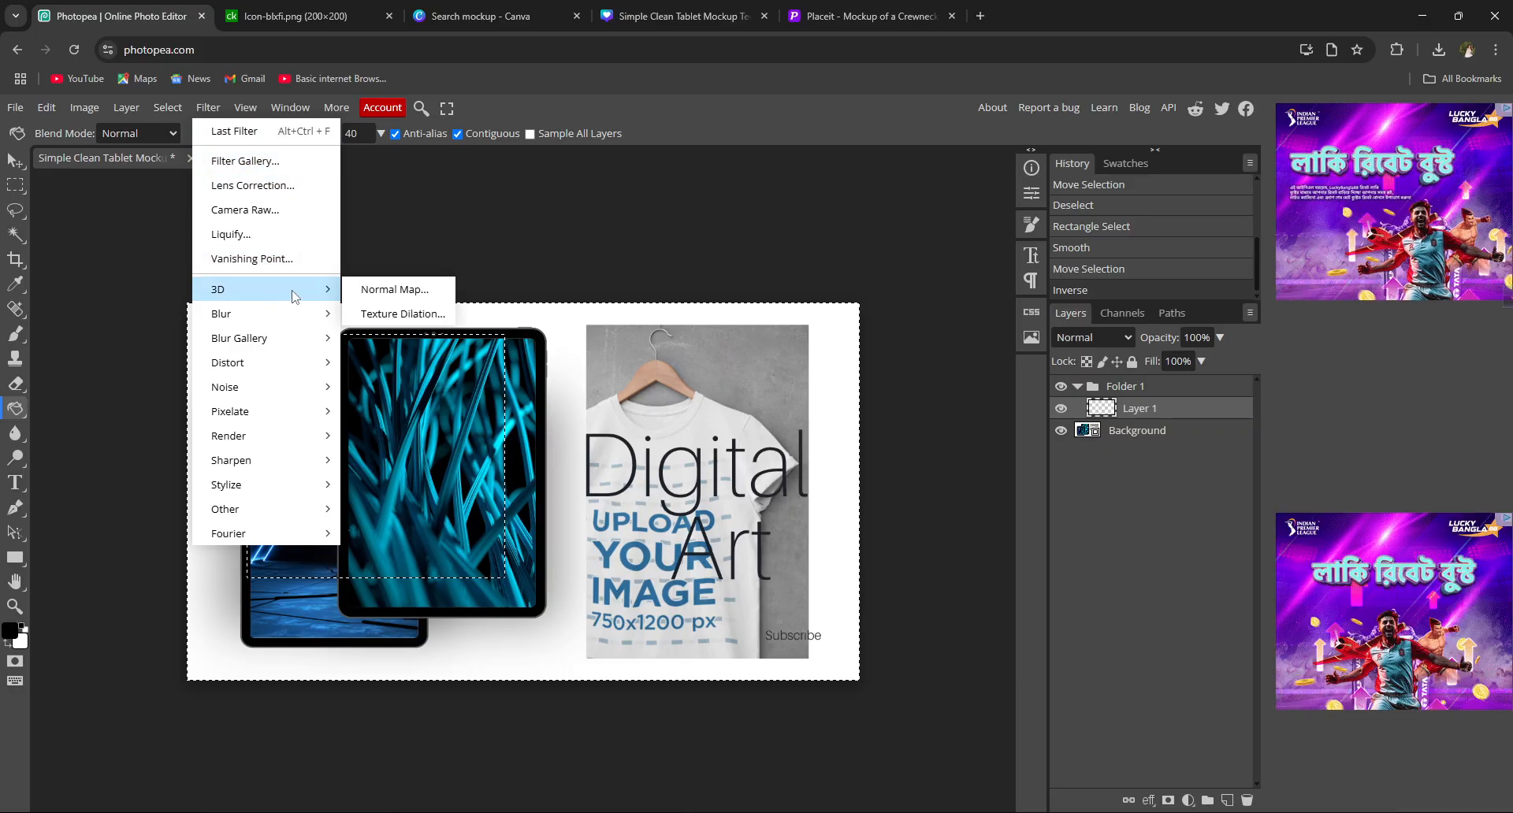
pyautogui.click(392, 289)
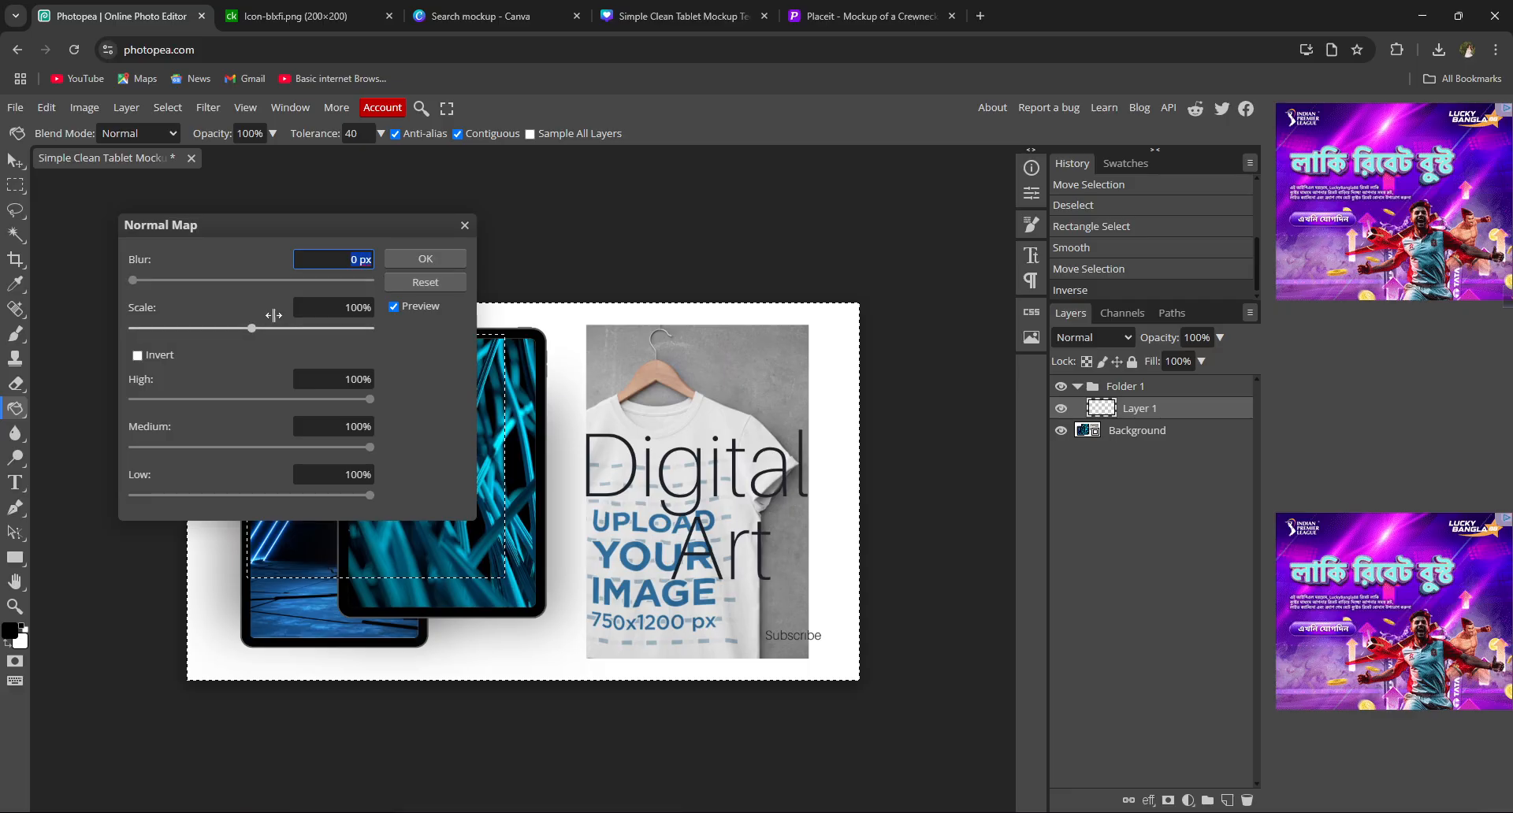
pyautogui.moveTo(274, 316)
pyautogui.mouseDown()
pyautogui.moveTo(260, 316)
pyautogui.moveTo(292, 316)
pyautogui.mouseUp()
pyautogui.click(425, 258)
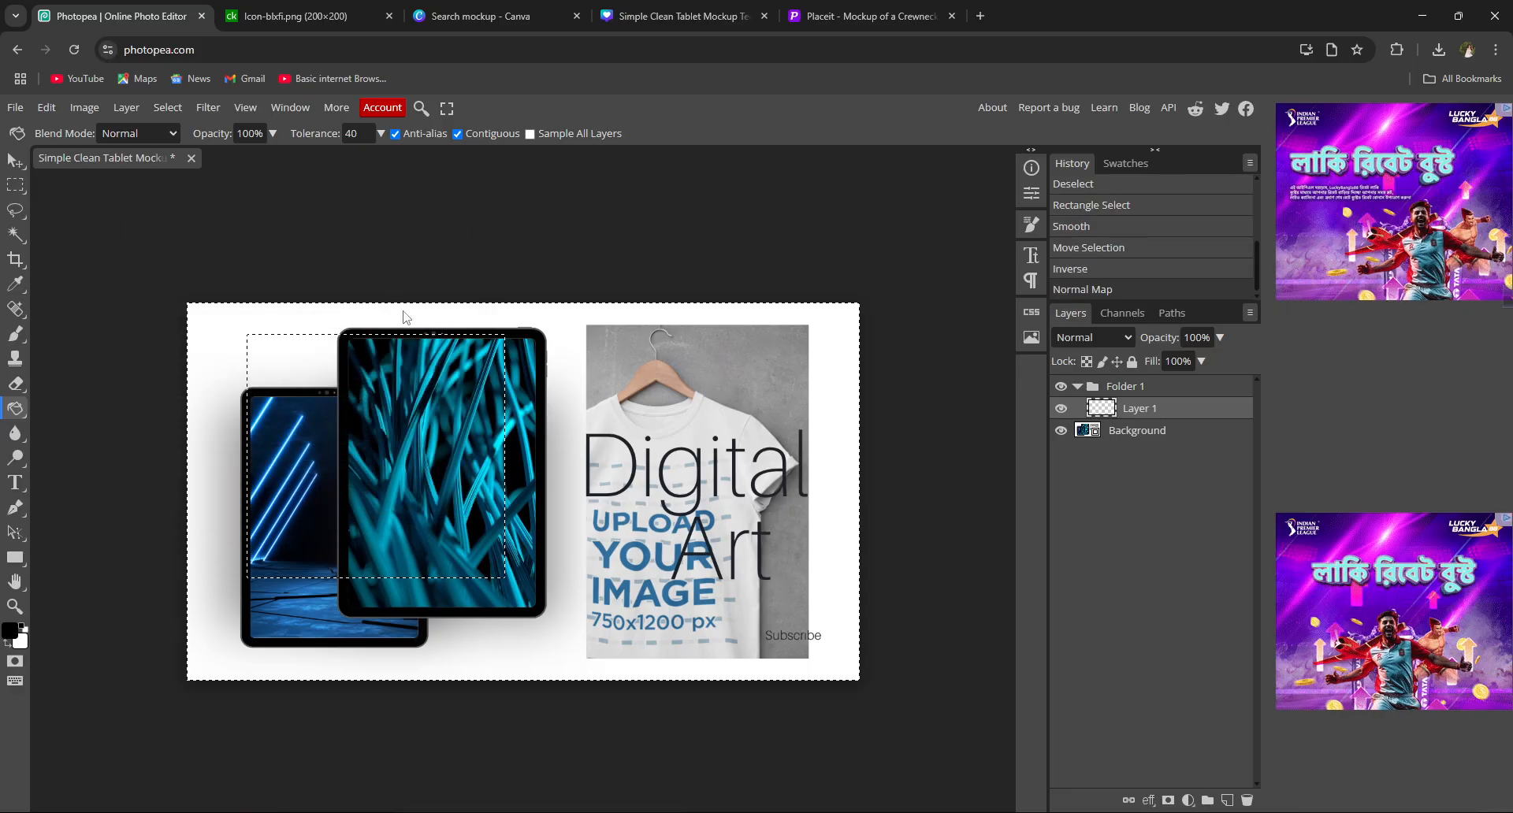
# - Fill the inverted selection on Layer 1 with black, and undo both the fill and the Normal Map filter
pyautogui.click(446, 319)
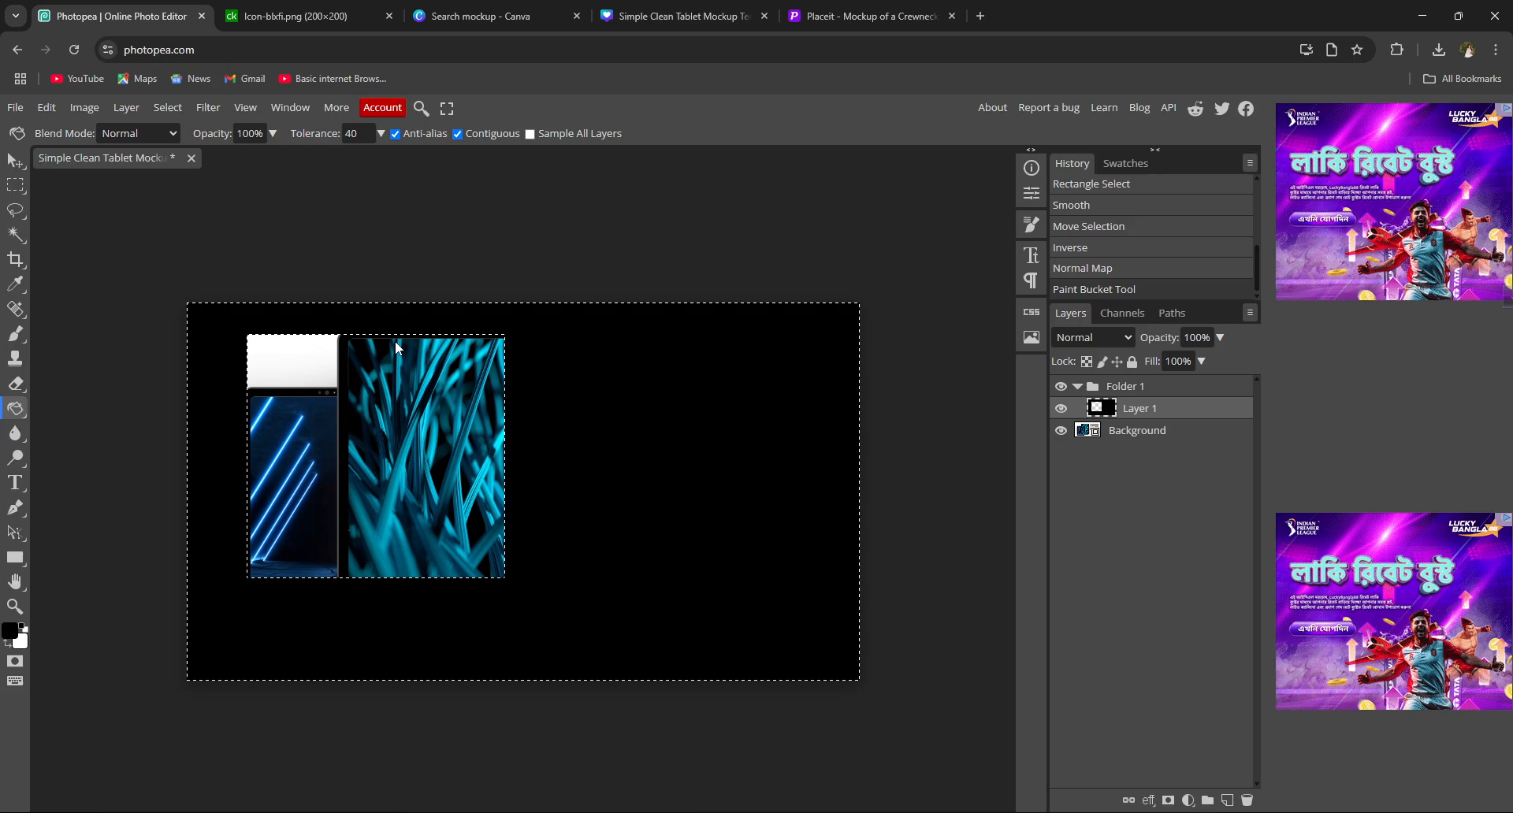
pyautogui.hotkey('ctrl', 'z')
pyautogui.hotkey('ctrl', 'z')
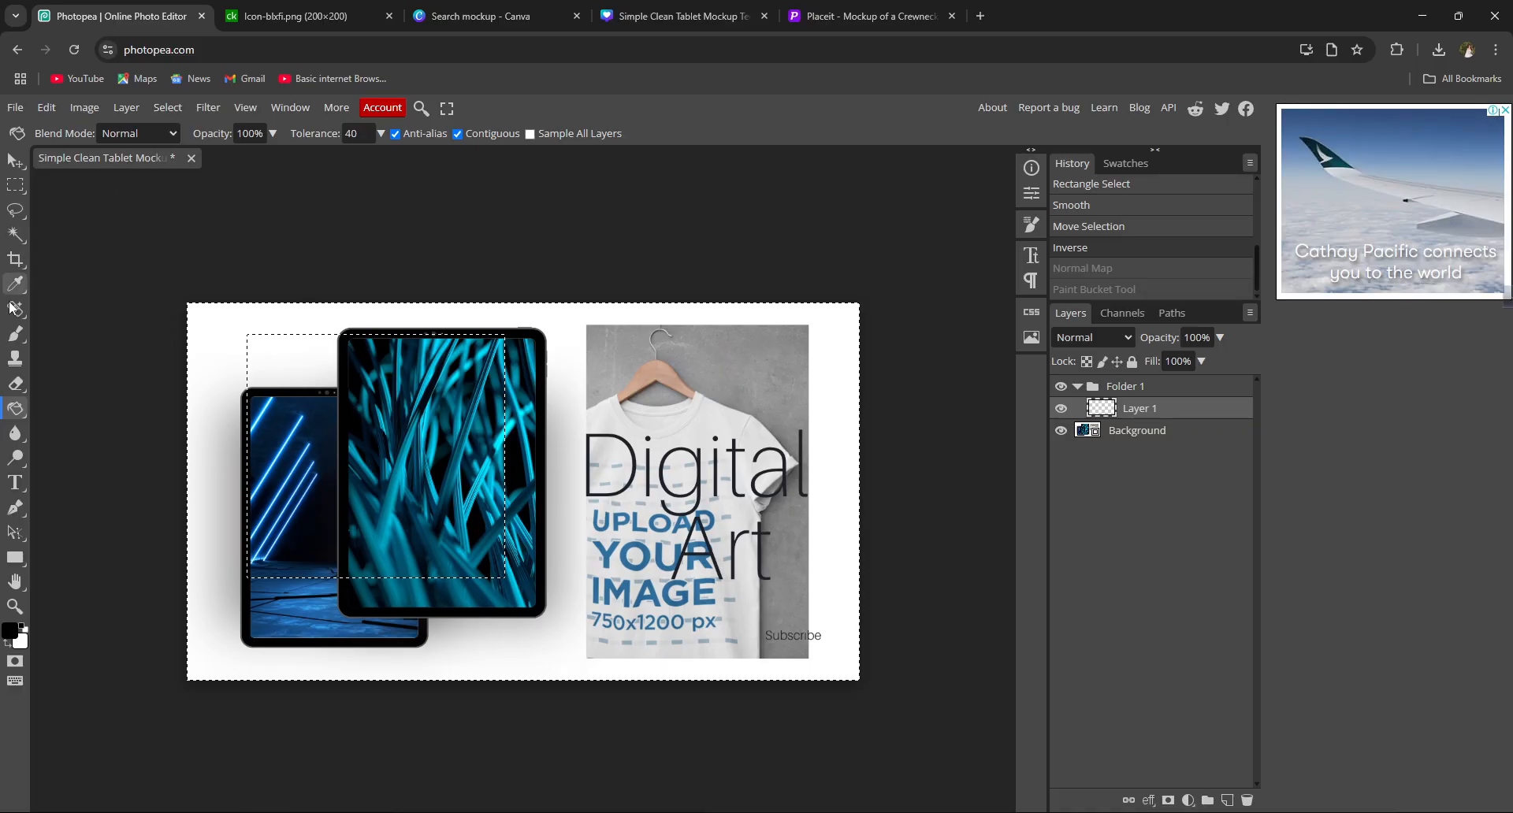
# - Choose the Clone Stamp tool and set the foreground colour to red
pyautogui.click(16, 360)
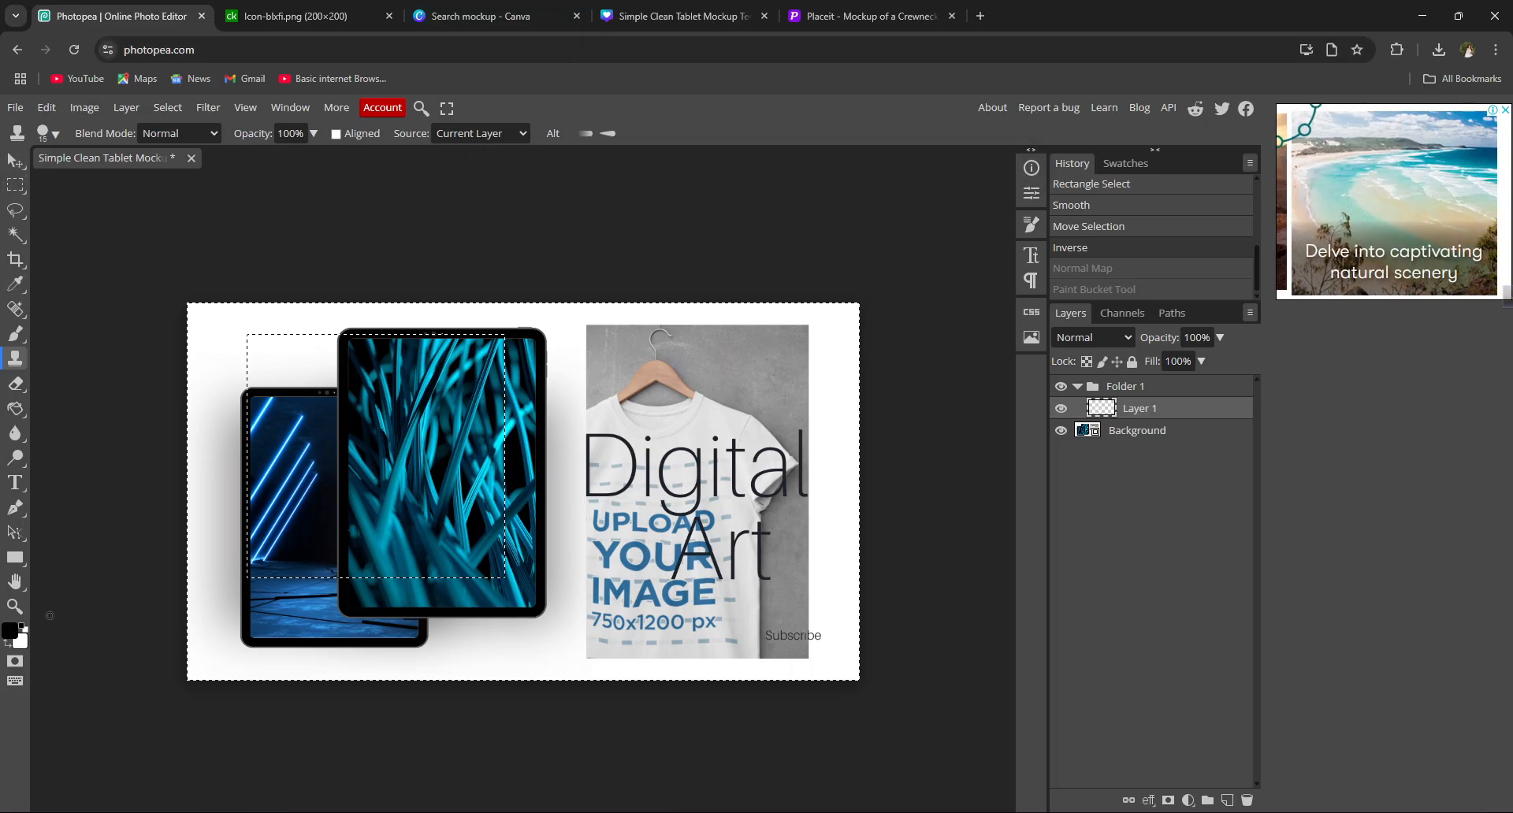
pyautogui.click(8, 640)
pyautogui.moveTo(236, 363)
pyautogui.mouseDown()
pyautogui.moveTo(210, 354)
pyautogui.moveTo(310, 260)
pyautogui.mouseUp()
pyautogui.click(430, 255)
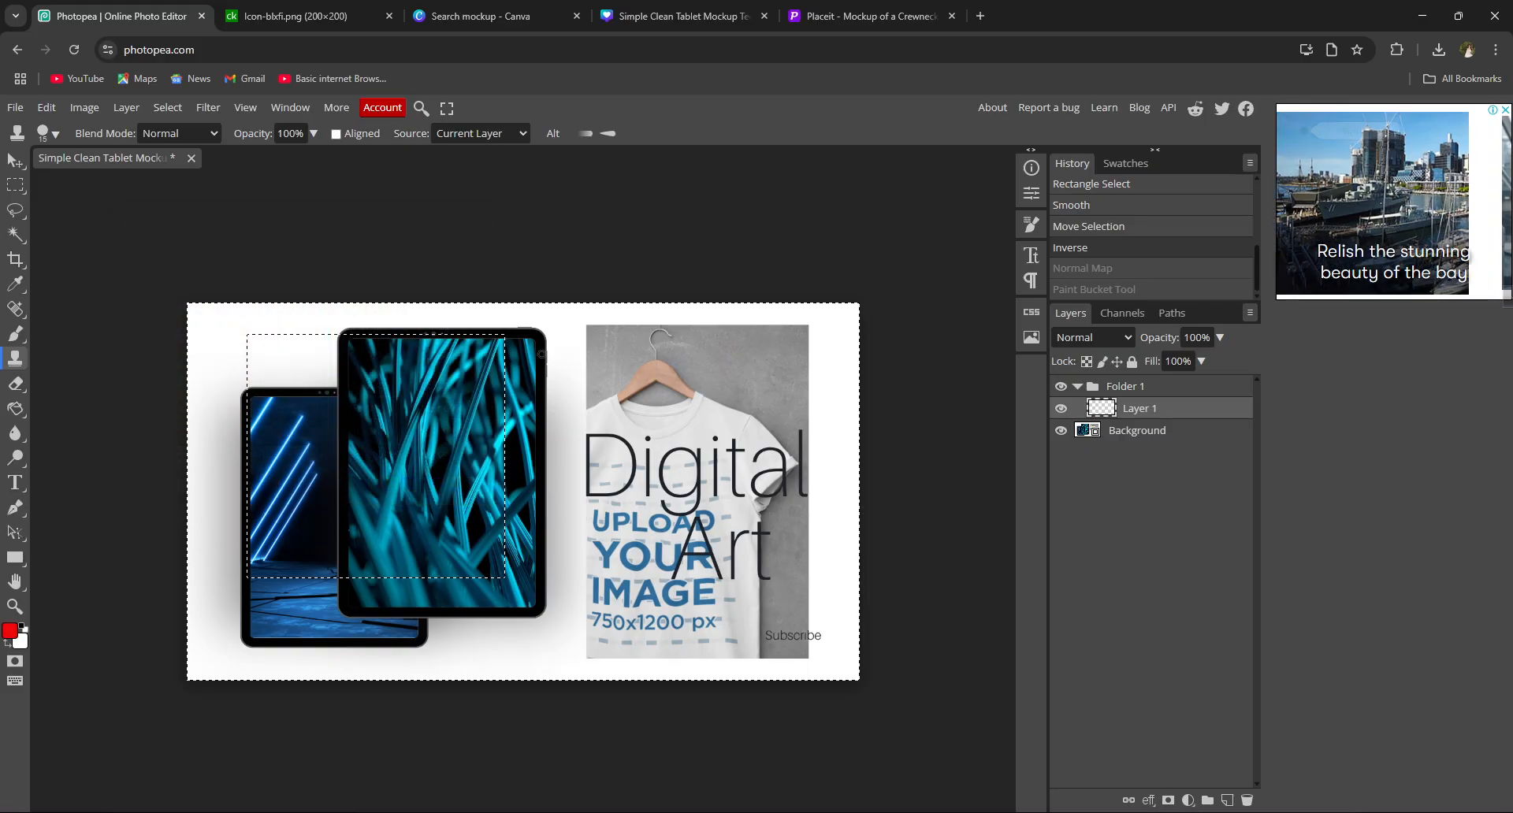
# - Select the Background layer and use the Move tool to shift it slightly down and right
pyautogui.click(12, 161)
pyautogui.click(164, 324)
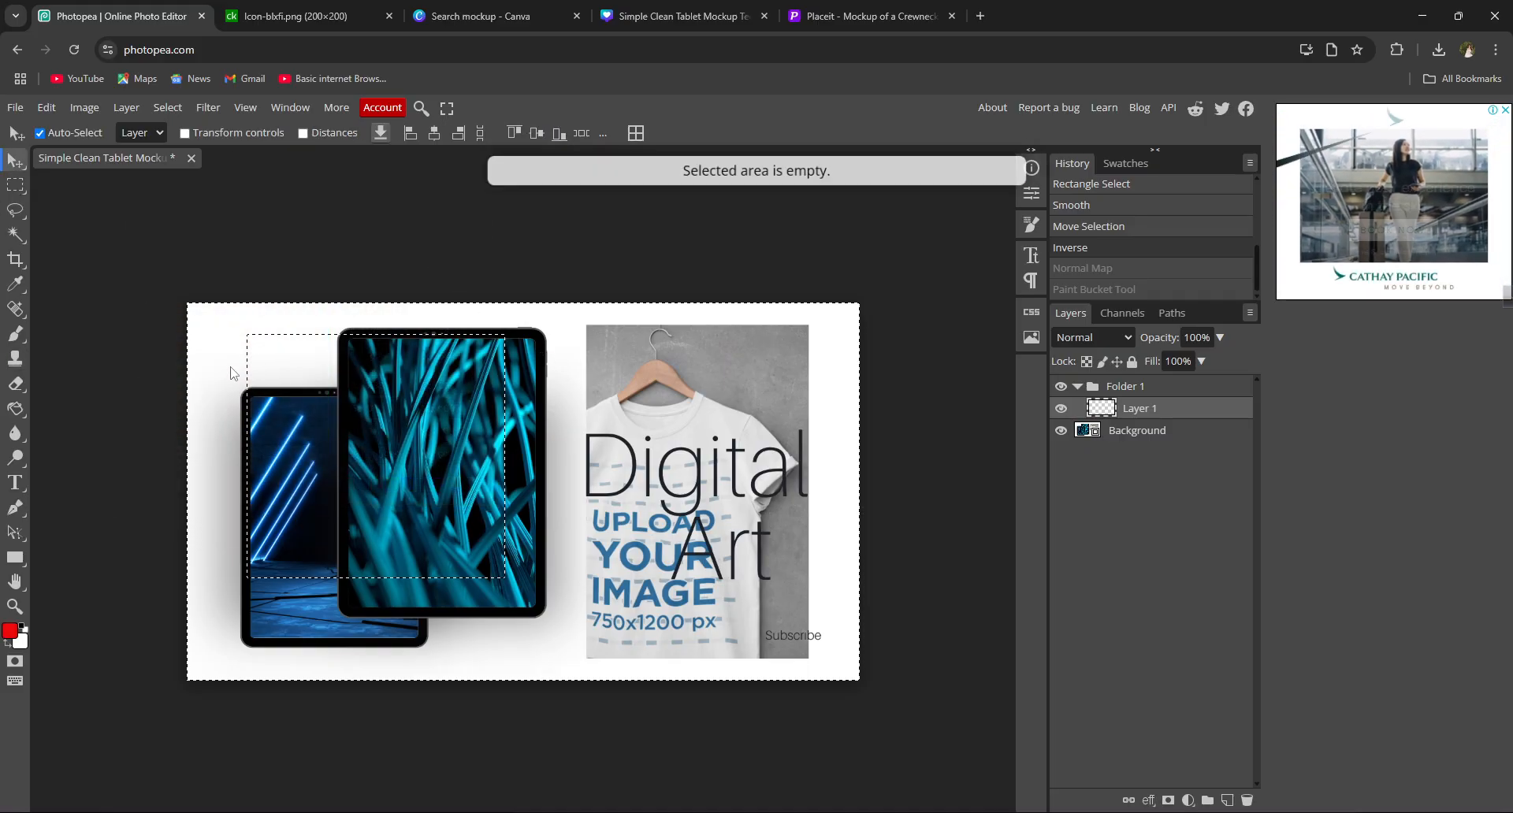
pyautogui.click(644, 211)
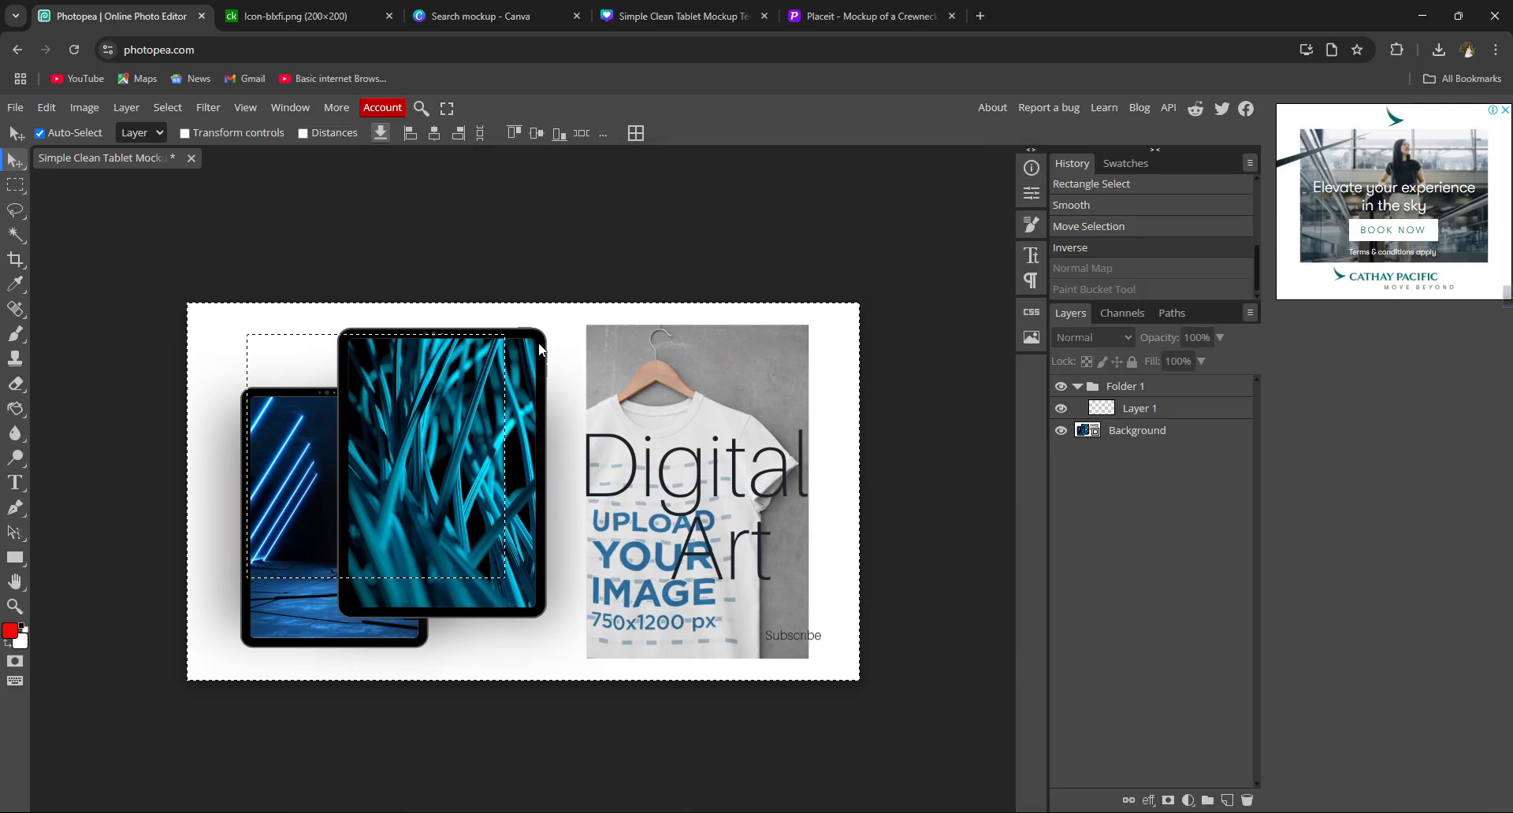
pyautogui.click(1121, 410)
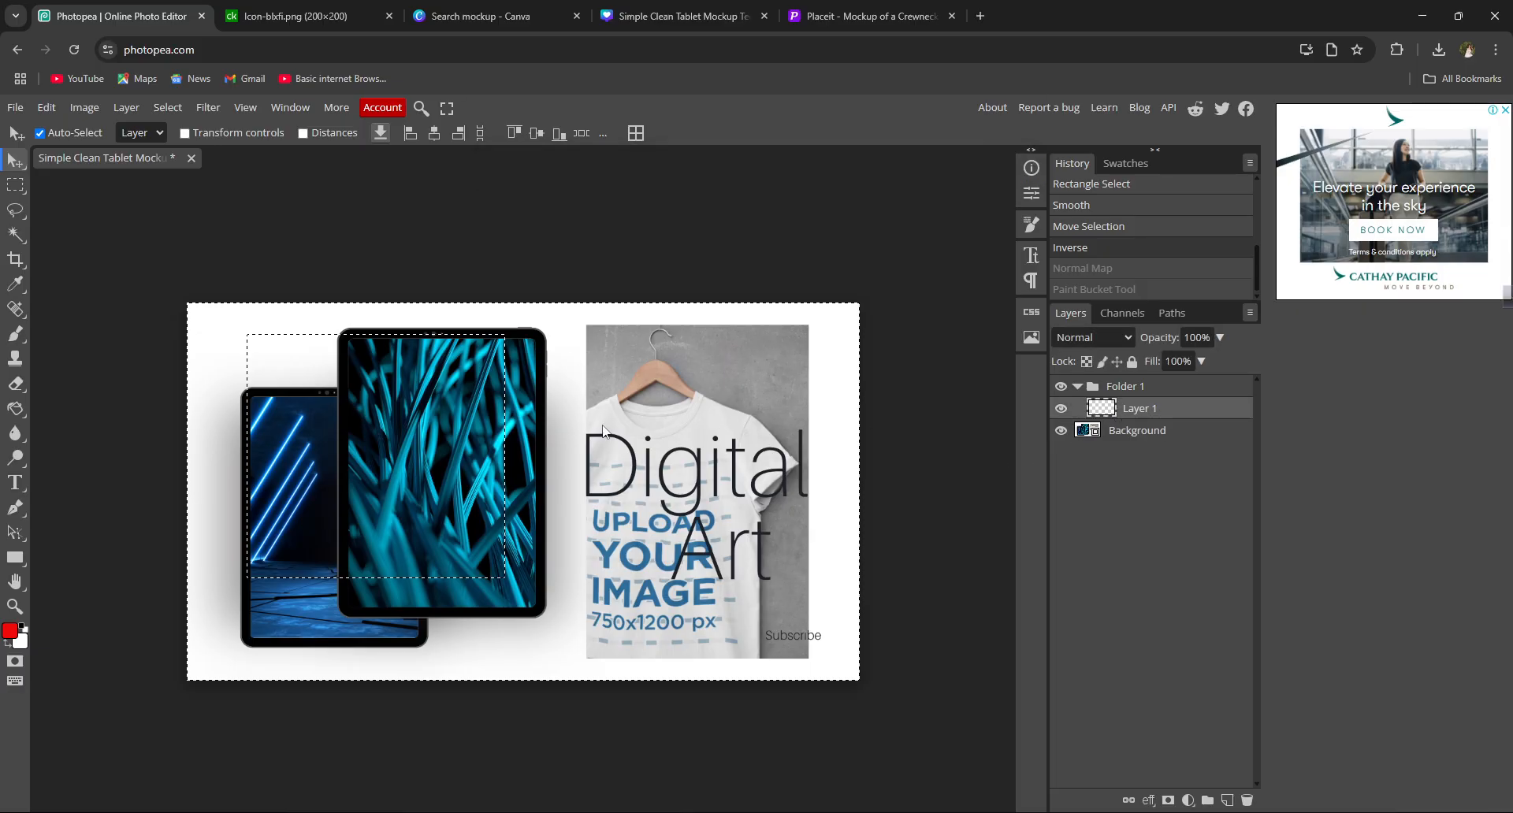
pyautogui.click(1146, 431)
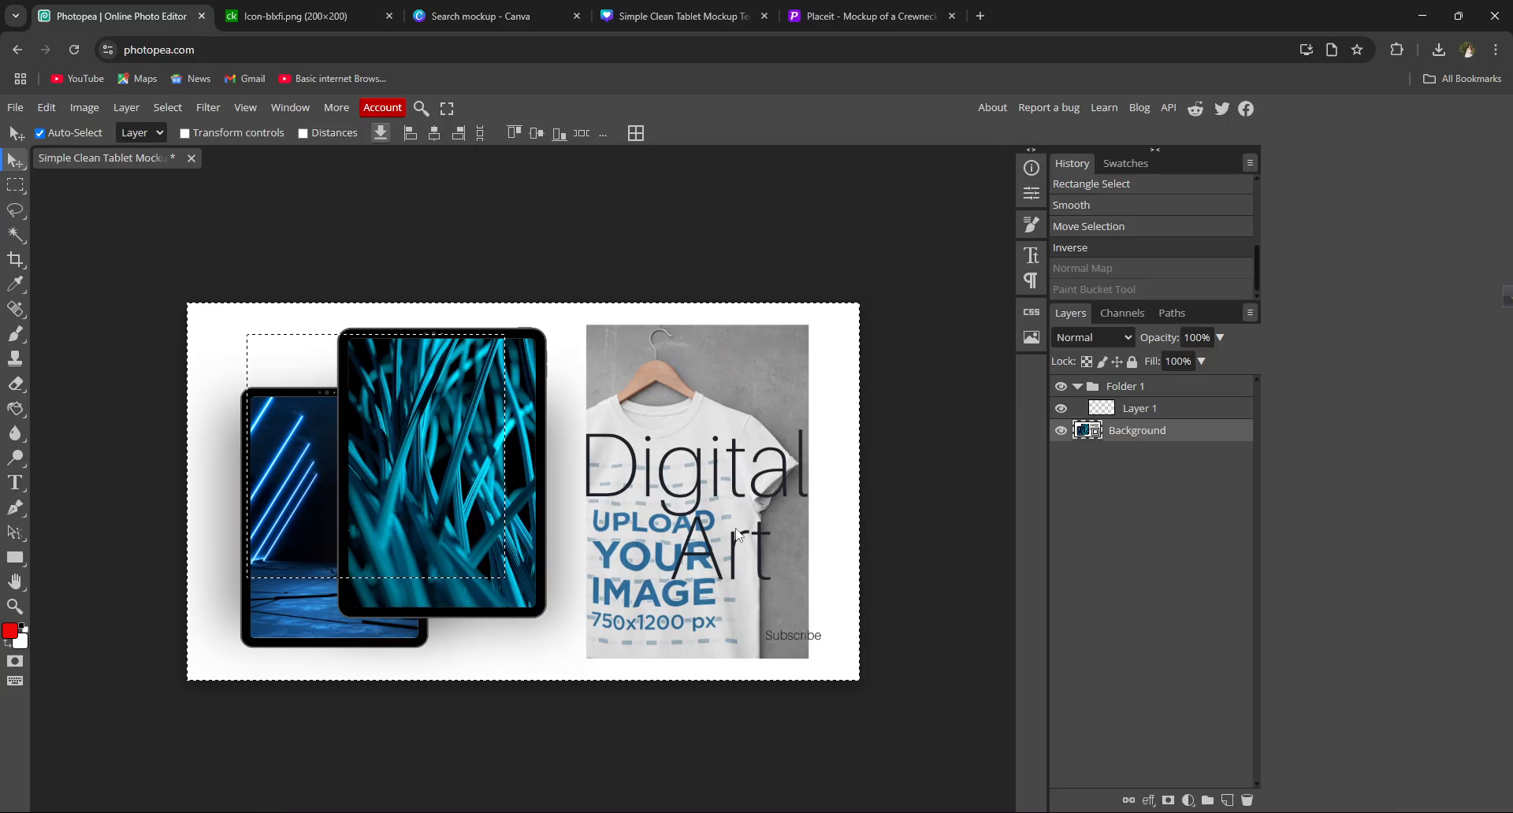
pyautogui.moveTo(484, 423)
pyautogui.mouseDown()
pyautogui.moveTo(574, 431)
pyautogui.moveTo(488, 435)
pyautogui.mouseUp()
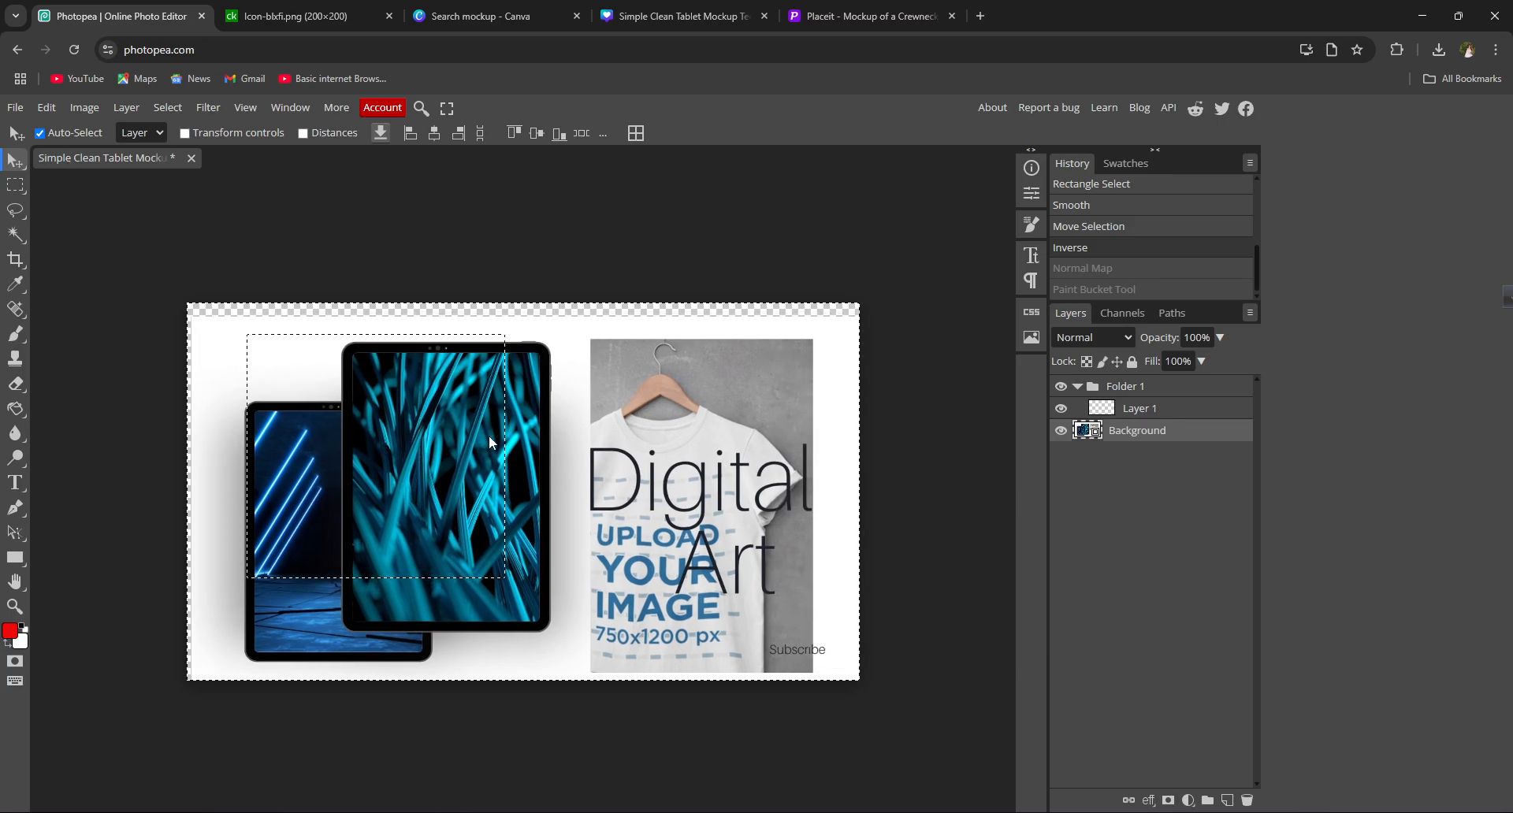
# - Swap the foreground and background colours, set the foreground to ff0000 red, and move the Background layer up slightly
pyautogui.click(5, 645)
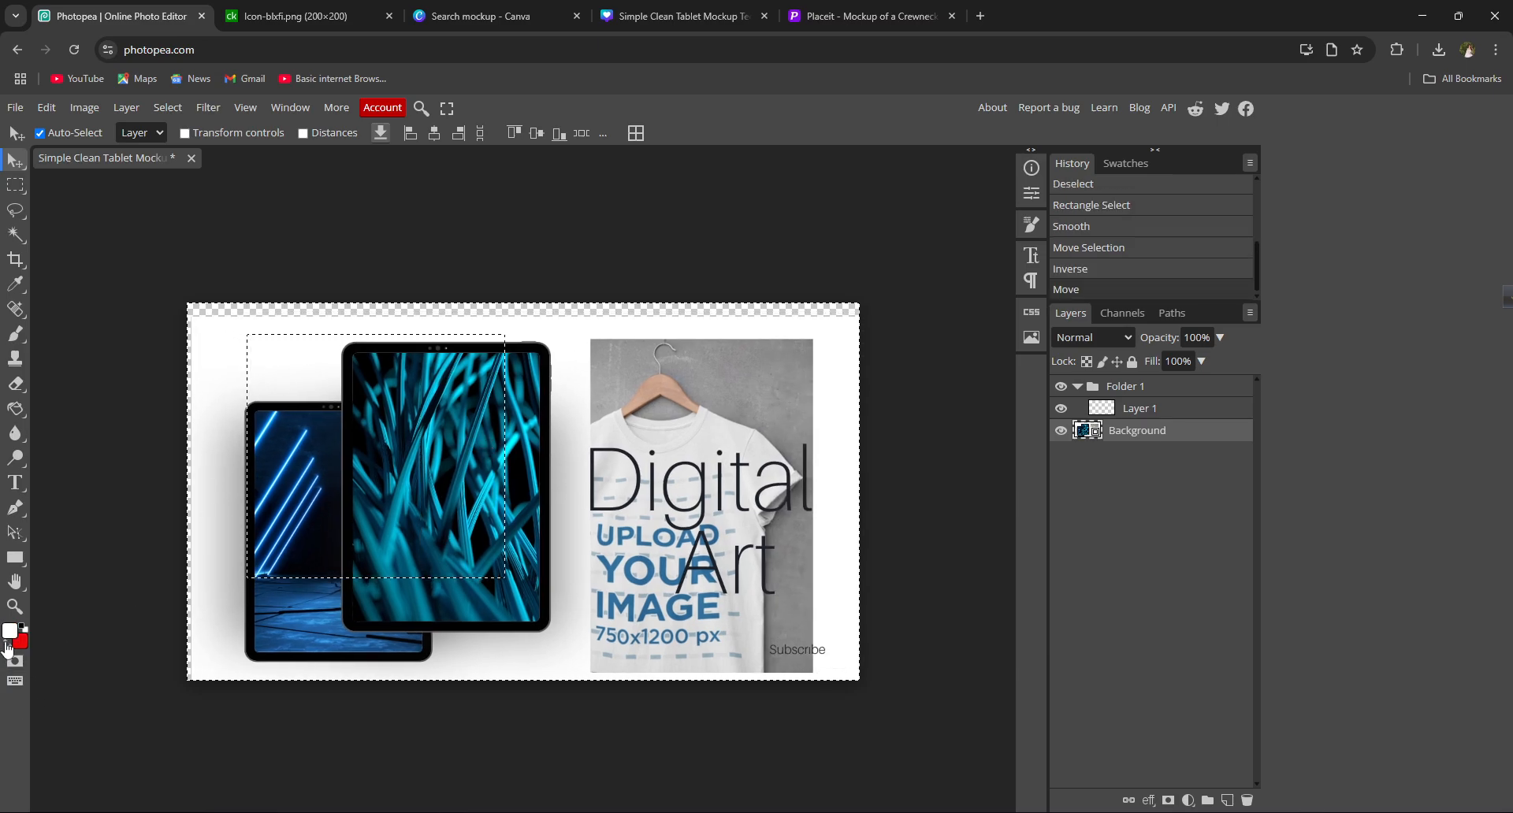
pyautogui.click(7, 636)
pyautogui.moveTo(213, 375); pyautogui.dragTo(418, 252)
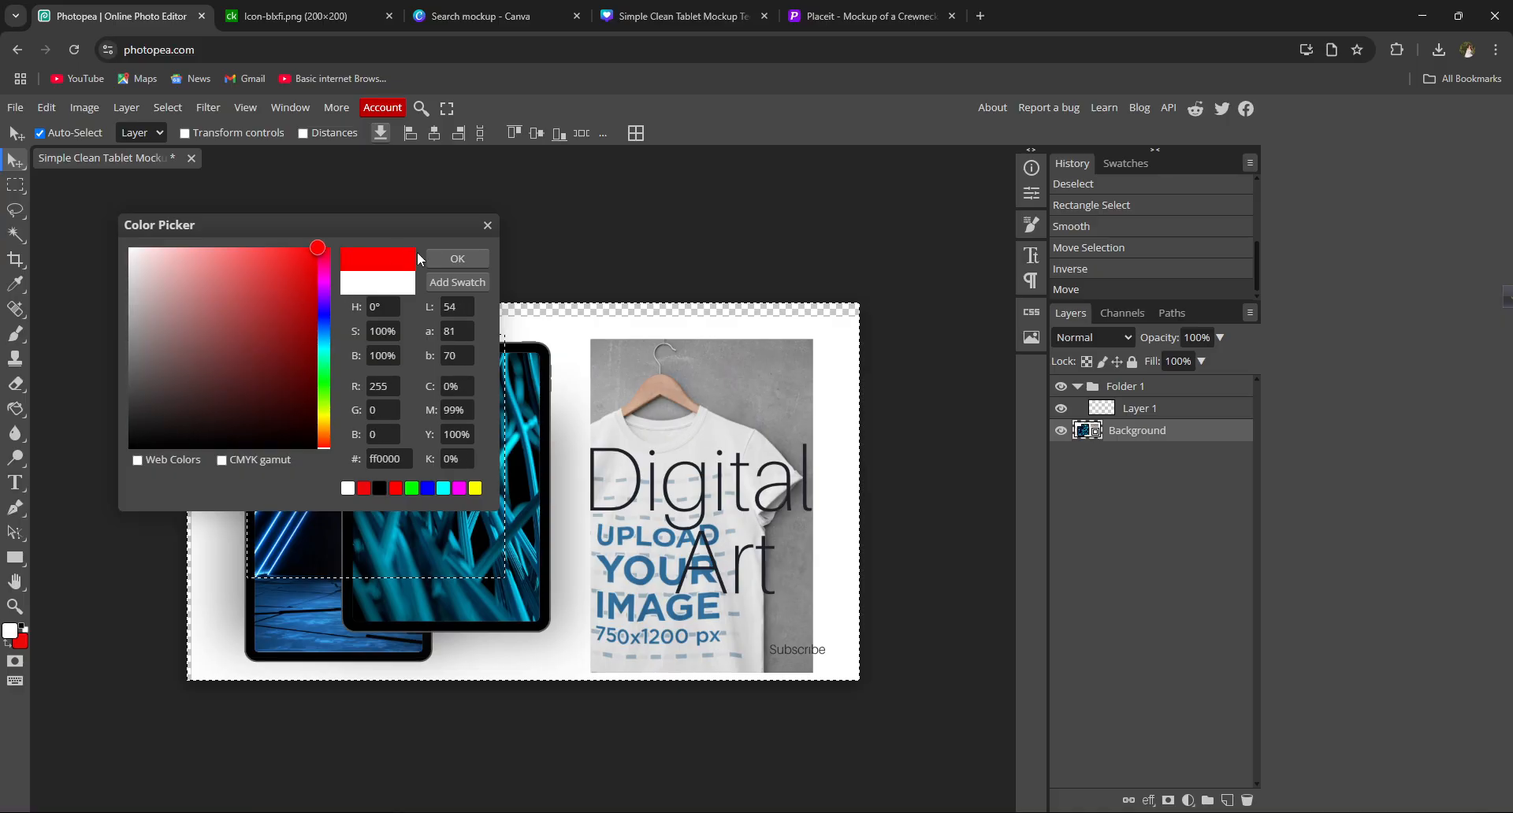
pyautogui.click(442, 252)
pyautogui.moveTo(531, 389); pyautogui.dragTo(524, 362)
# - Select Layer 1 and set the foreground colour to near-black 040101
pyautogui.click(1114, 408)
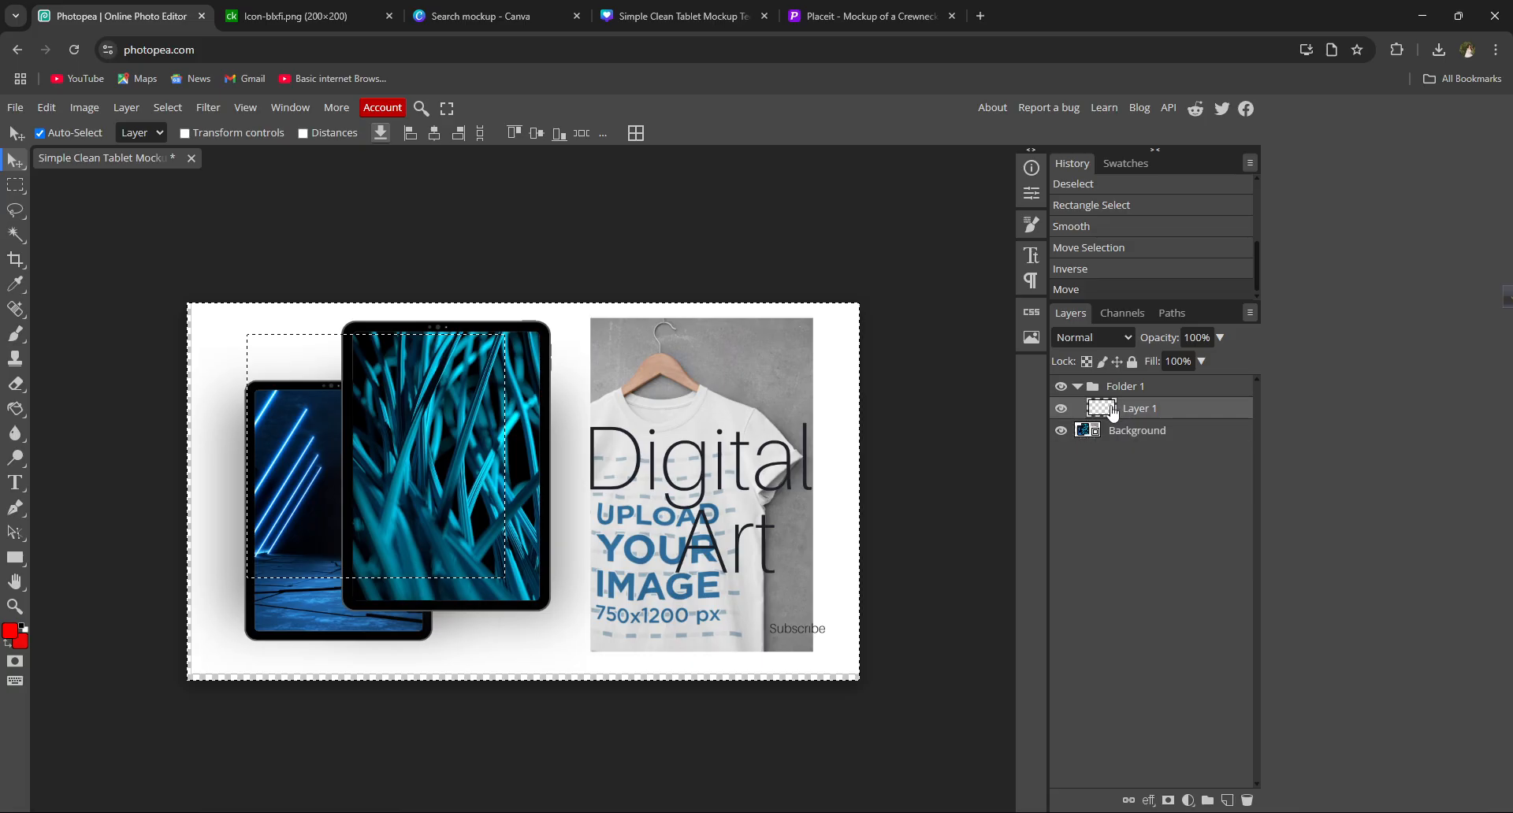
pyautogui.click(10, 635)
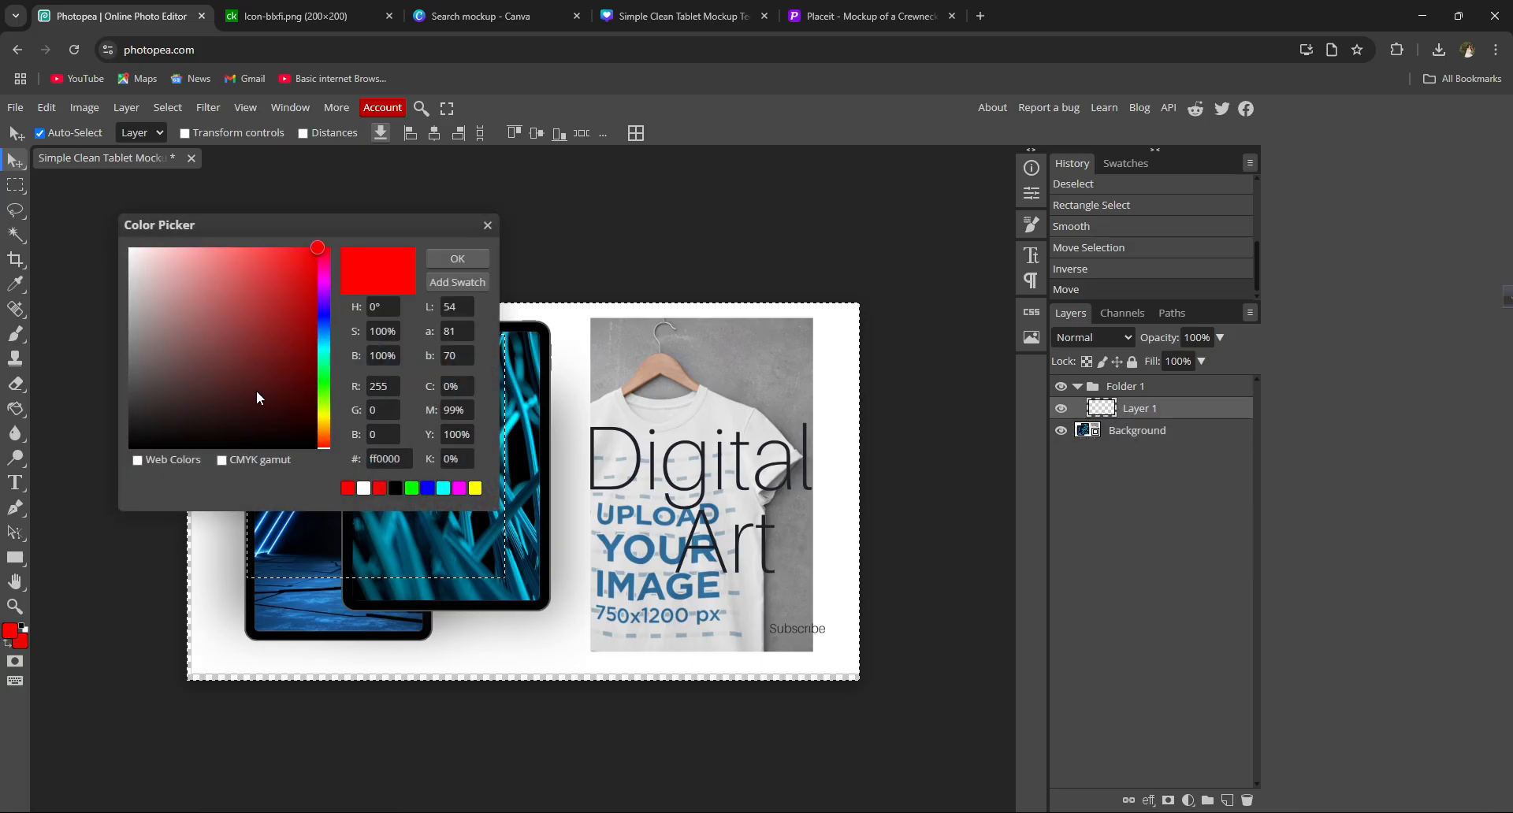
pyautogui.click(254, 446)
pyautogui.click(457, 258)
pyautogui.click(570, 405)
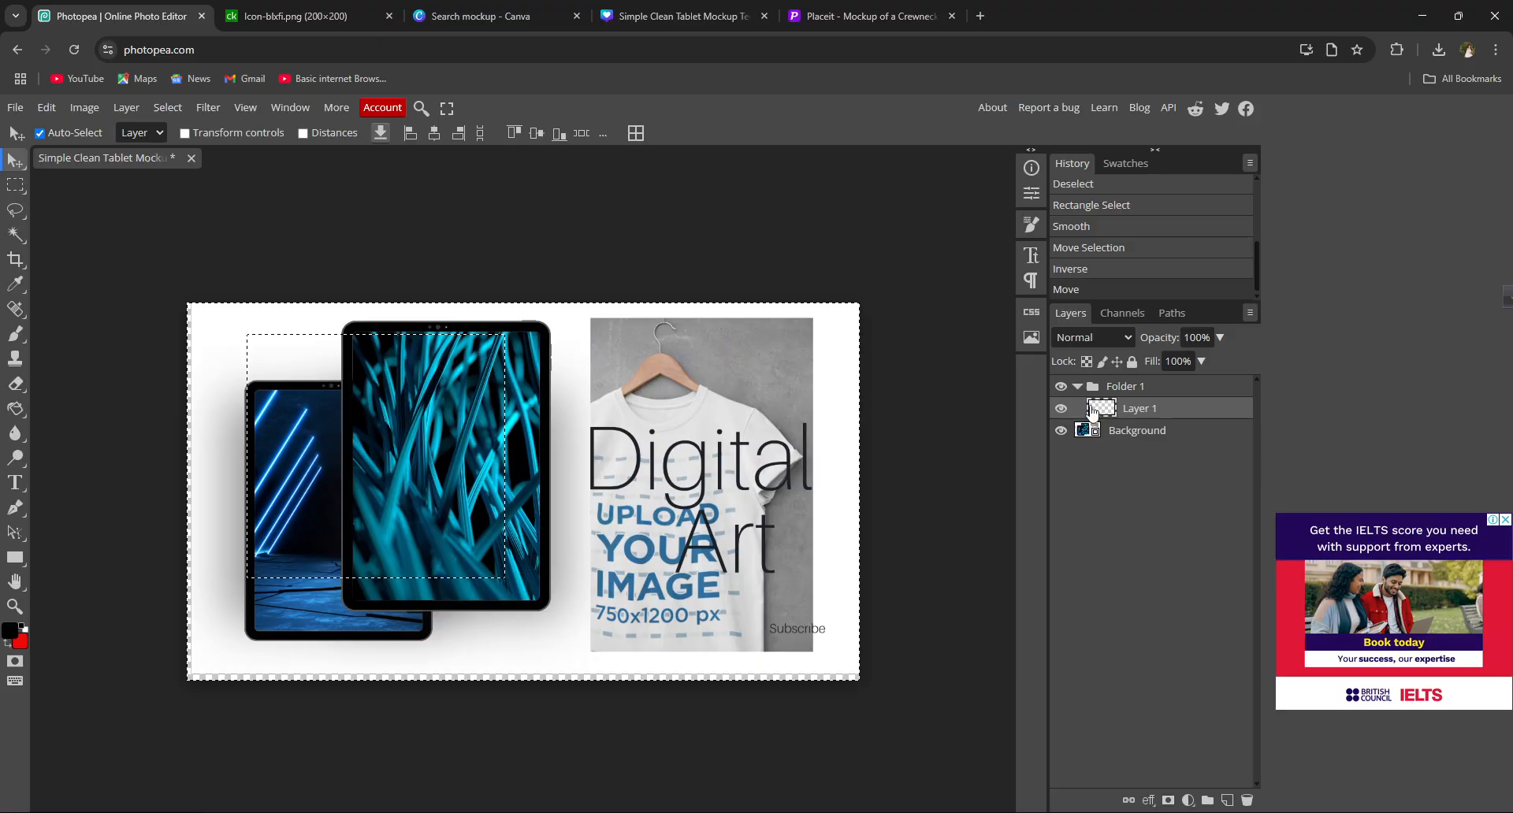
# - Place the Simple Clean Tablet Mockup PNG from the Downloads folder as a smart object above Layer 1 and position it over the Background
pyautogui.click(84, 107)
pyautogui.moveTo(13, 109)
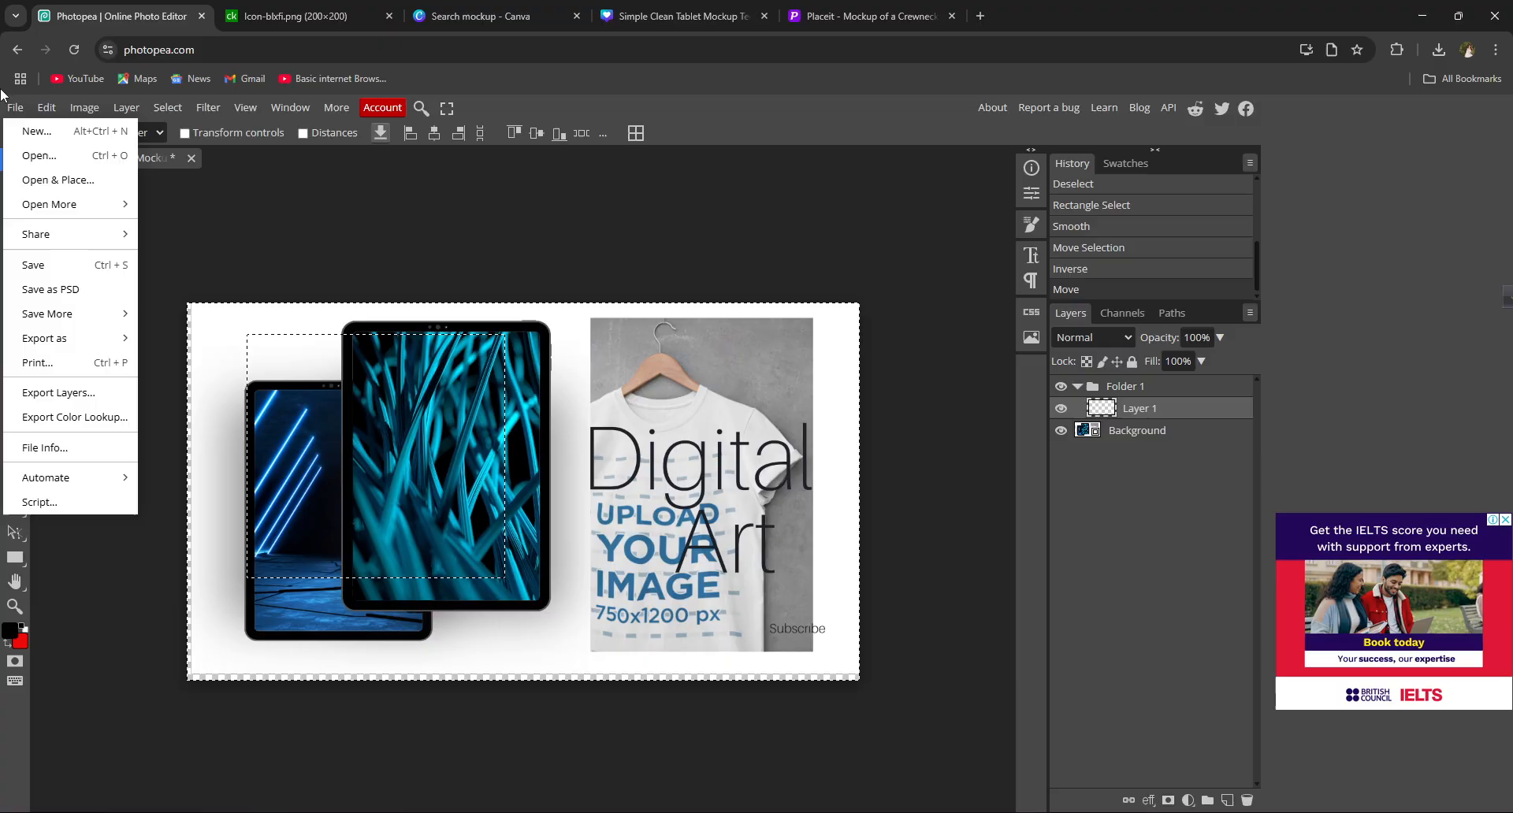
pyautogui.click(983, 811)
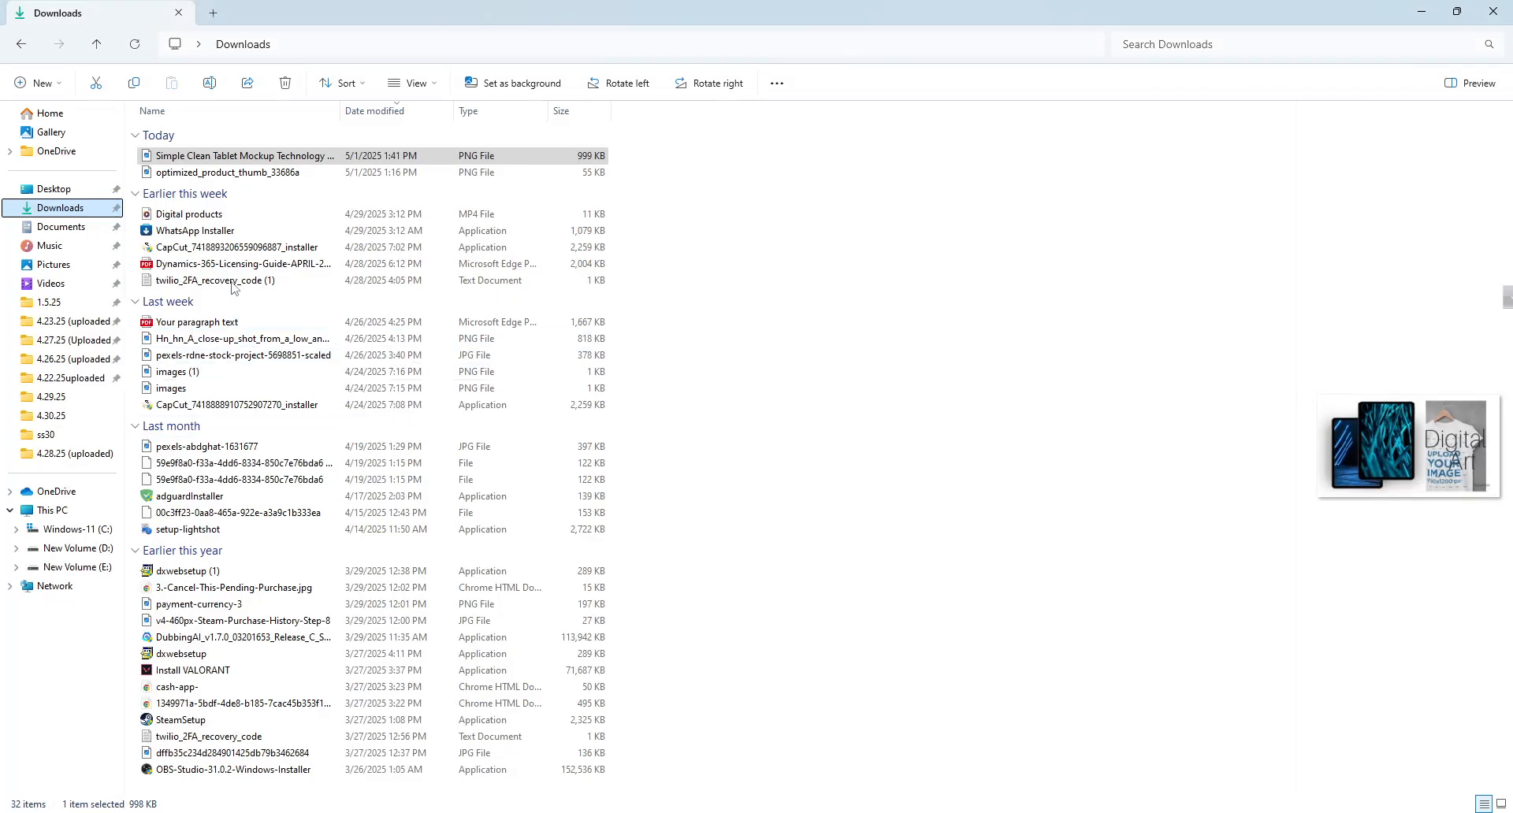
pyautogui.moveTo(227, 174); pyautogui.dragTo(460, 531)
pyautogui.moveTo(739, 450); pyautogui.dragTo(795, 552)
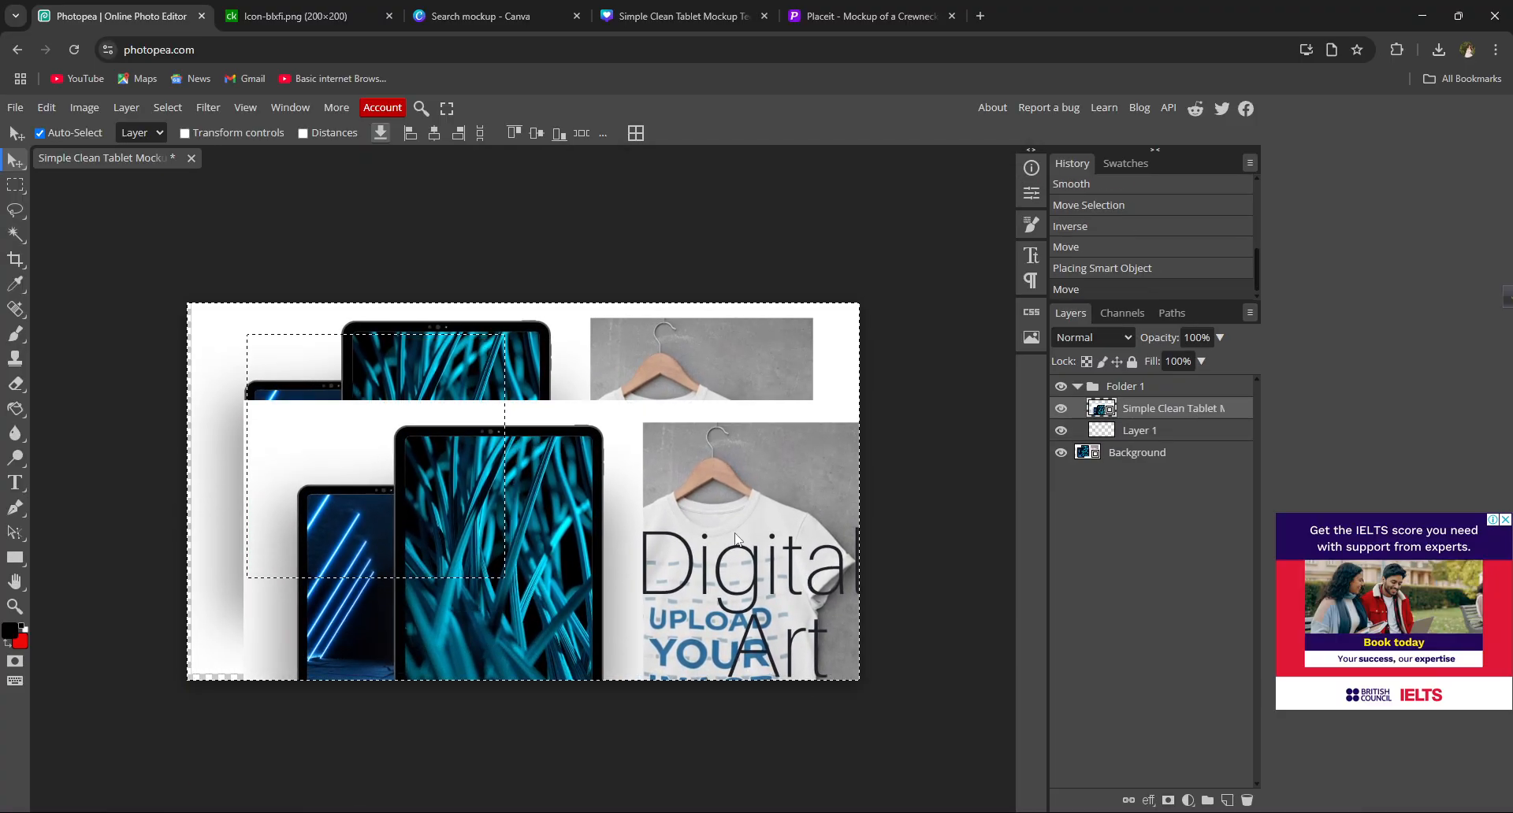
pyautogui.moveTo(697, 540); pyautogui.dragTo(659, 443)
# - Set the foreground colour to red and shift the placed tablet mockup layer slightly down and left
pyautogui.rightClick(1122, 416)
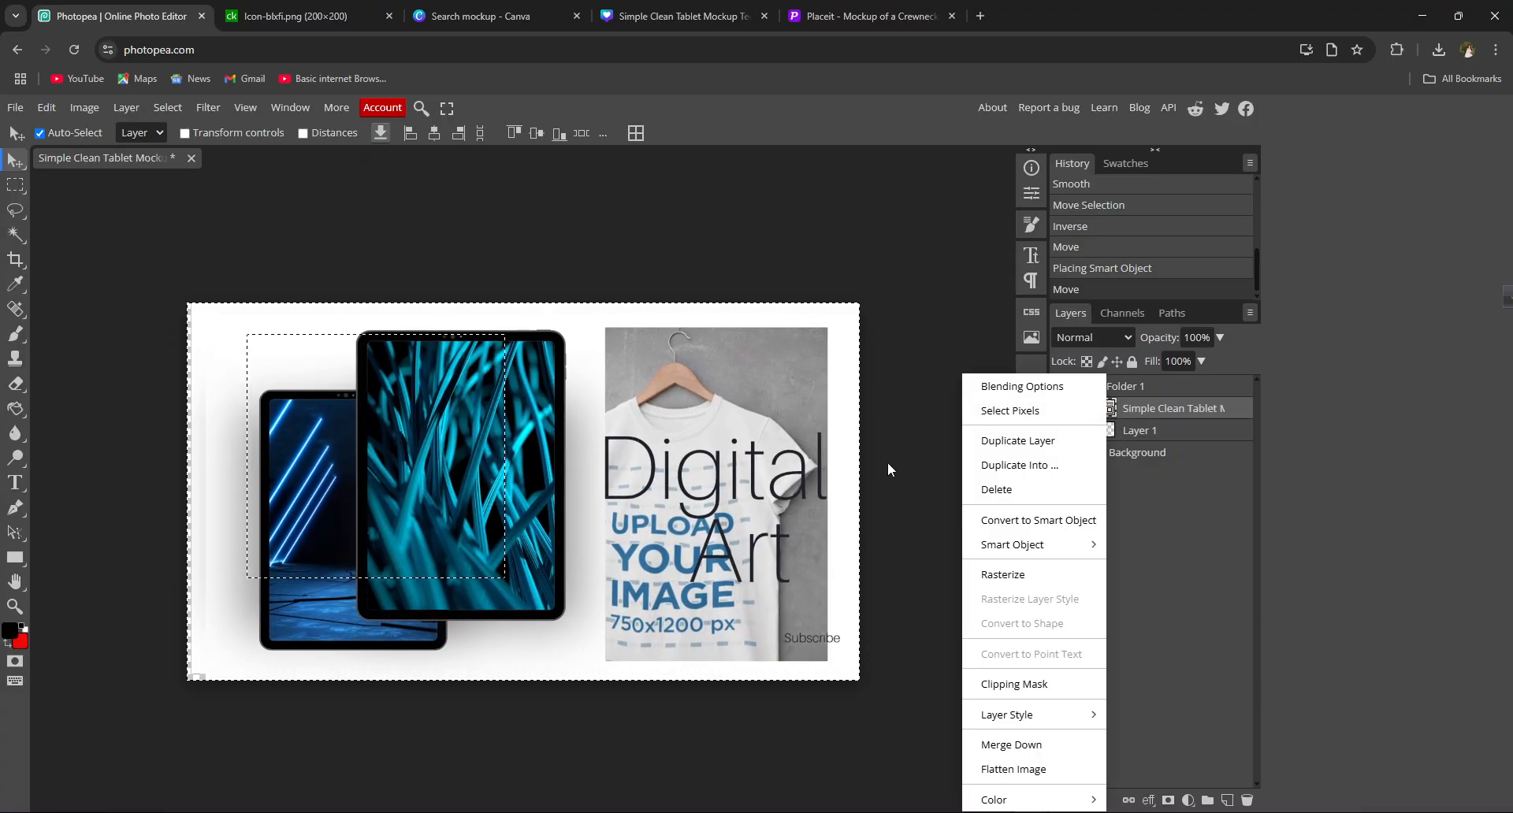
pyautogui.click(10, 631)
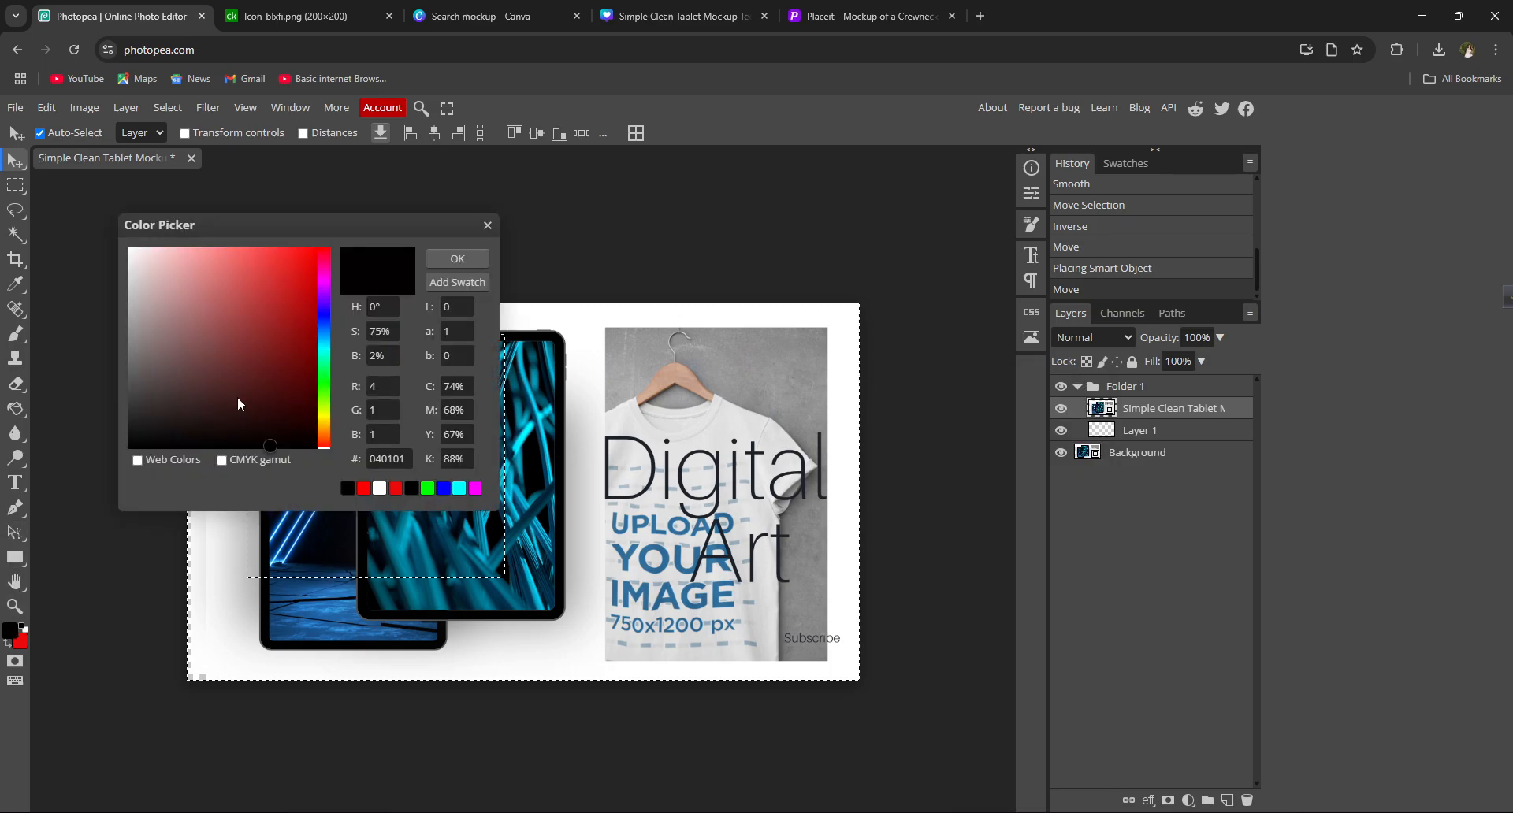
pyautogui.moveTo(238, 396); pyautogui.dragTo(371, 259)
pyautogui.click(454, 259)
pyautogui.moveTo(551, 343)
pyautogui.mouseDown()
pyautogui.moveTo(551, 408)
pyautogui.moveTo(540, 363)
pyautogui.mouseUp()
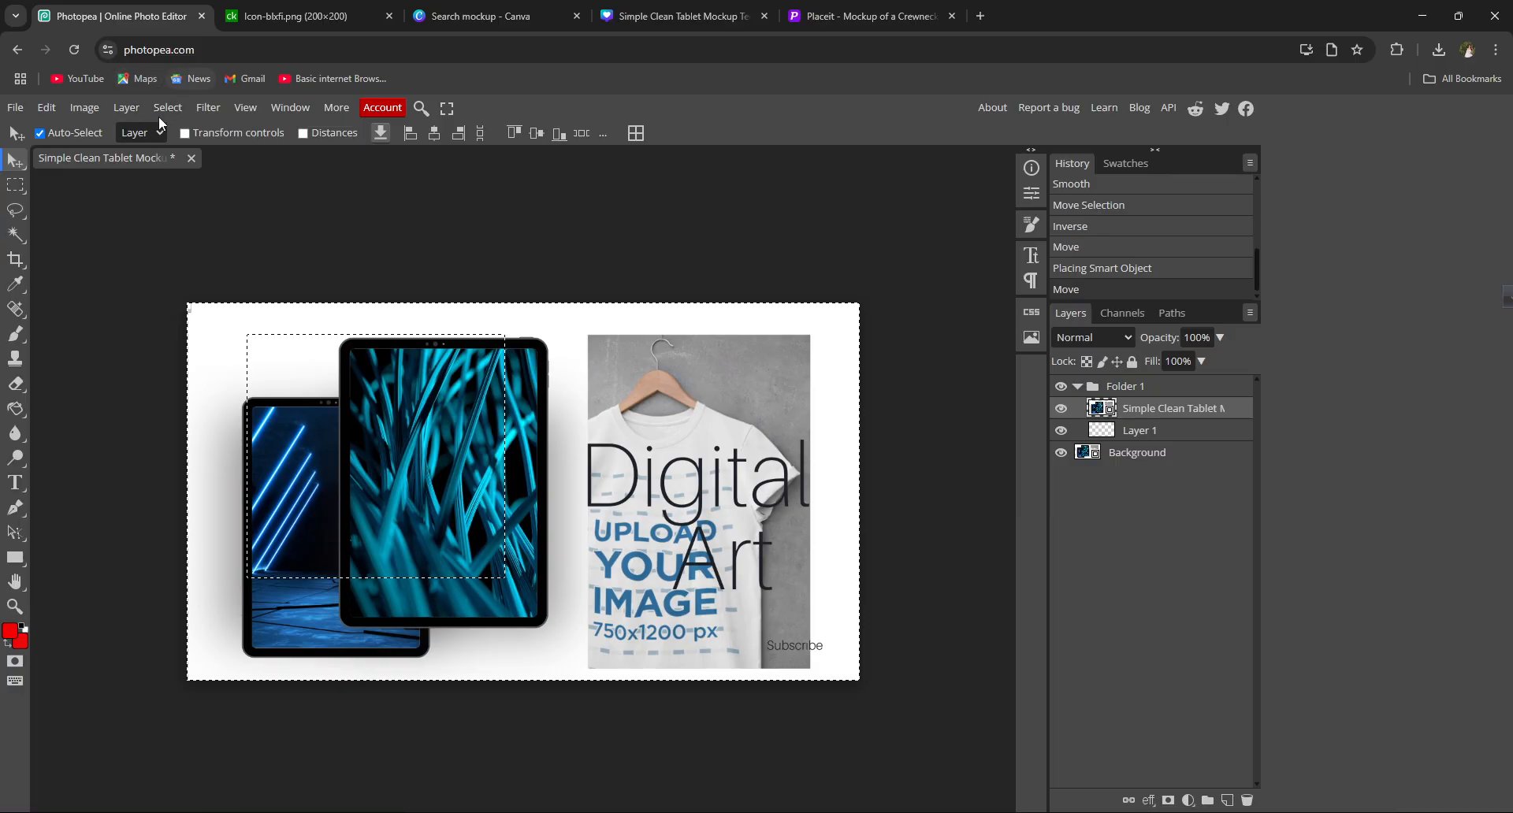
pyautogui.click(208, 107)
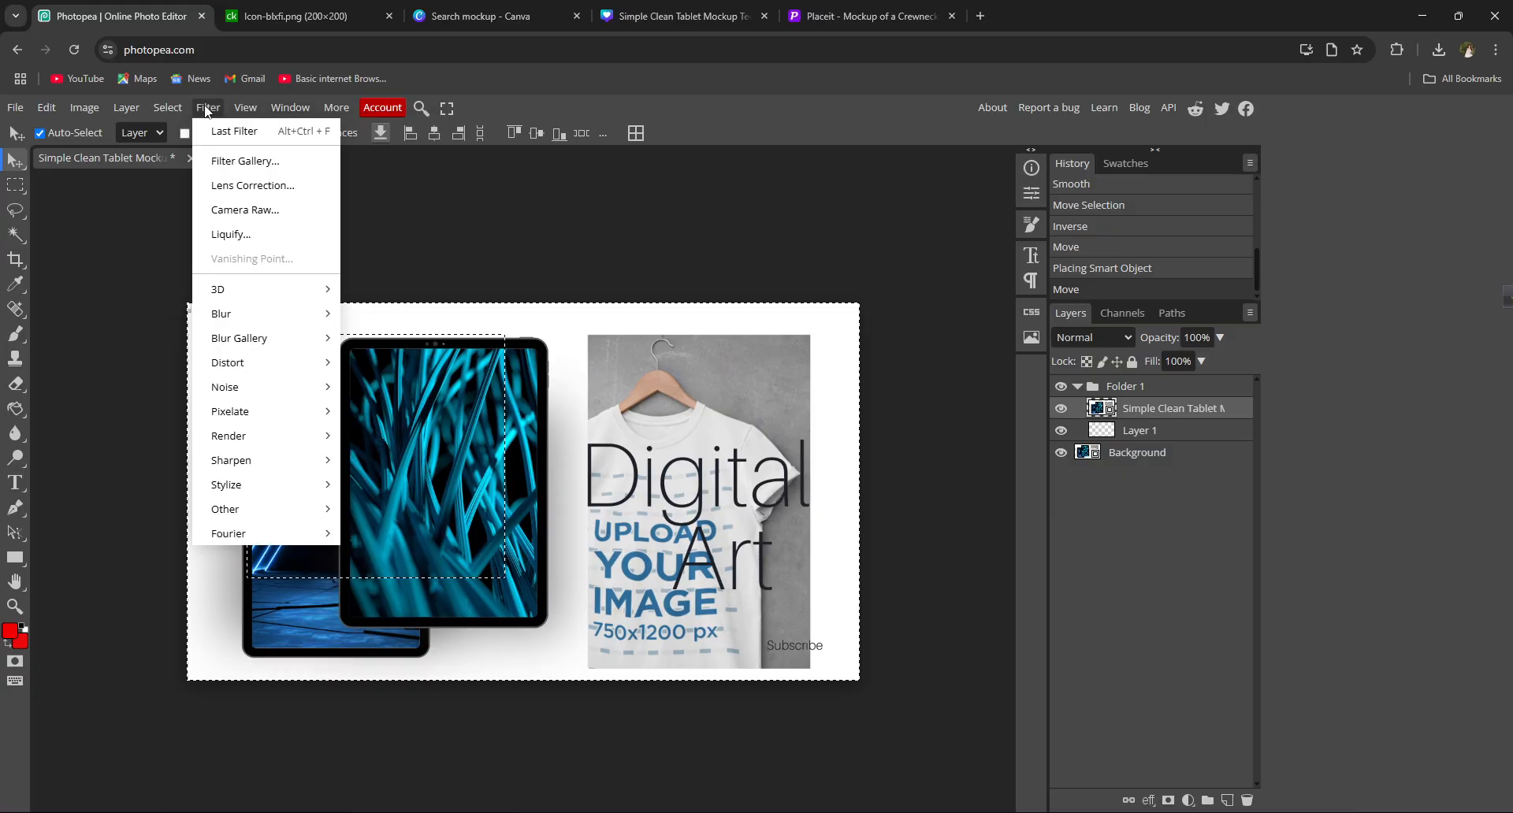
pyautogui.moveTo(4, 111)
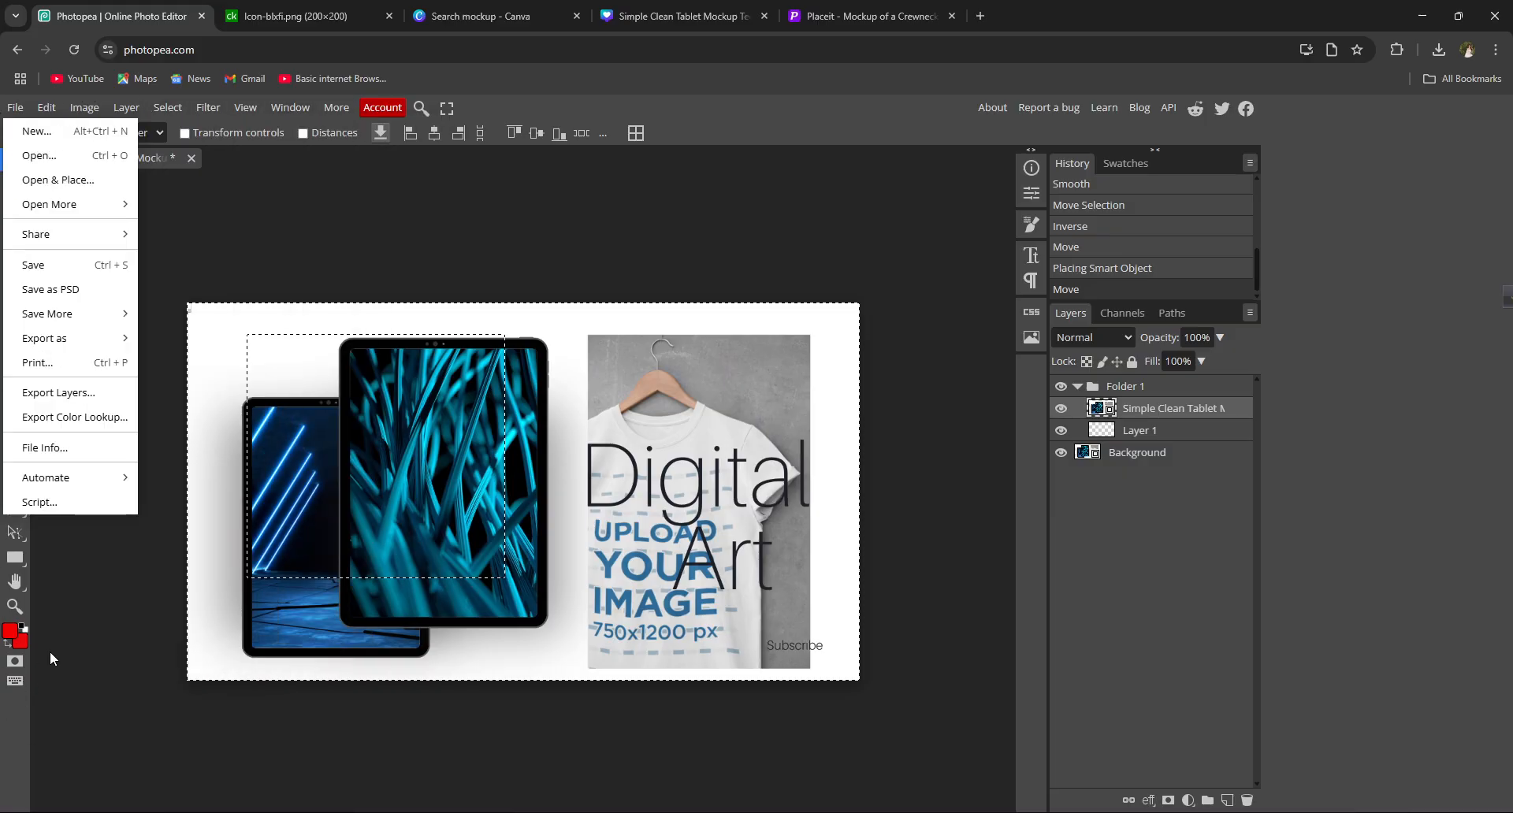
pyautogui.click(49, 658)
pyautogui.click(15, 557)
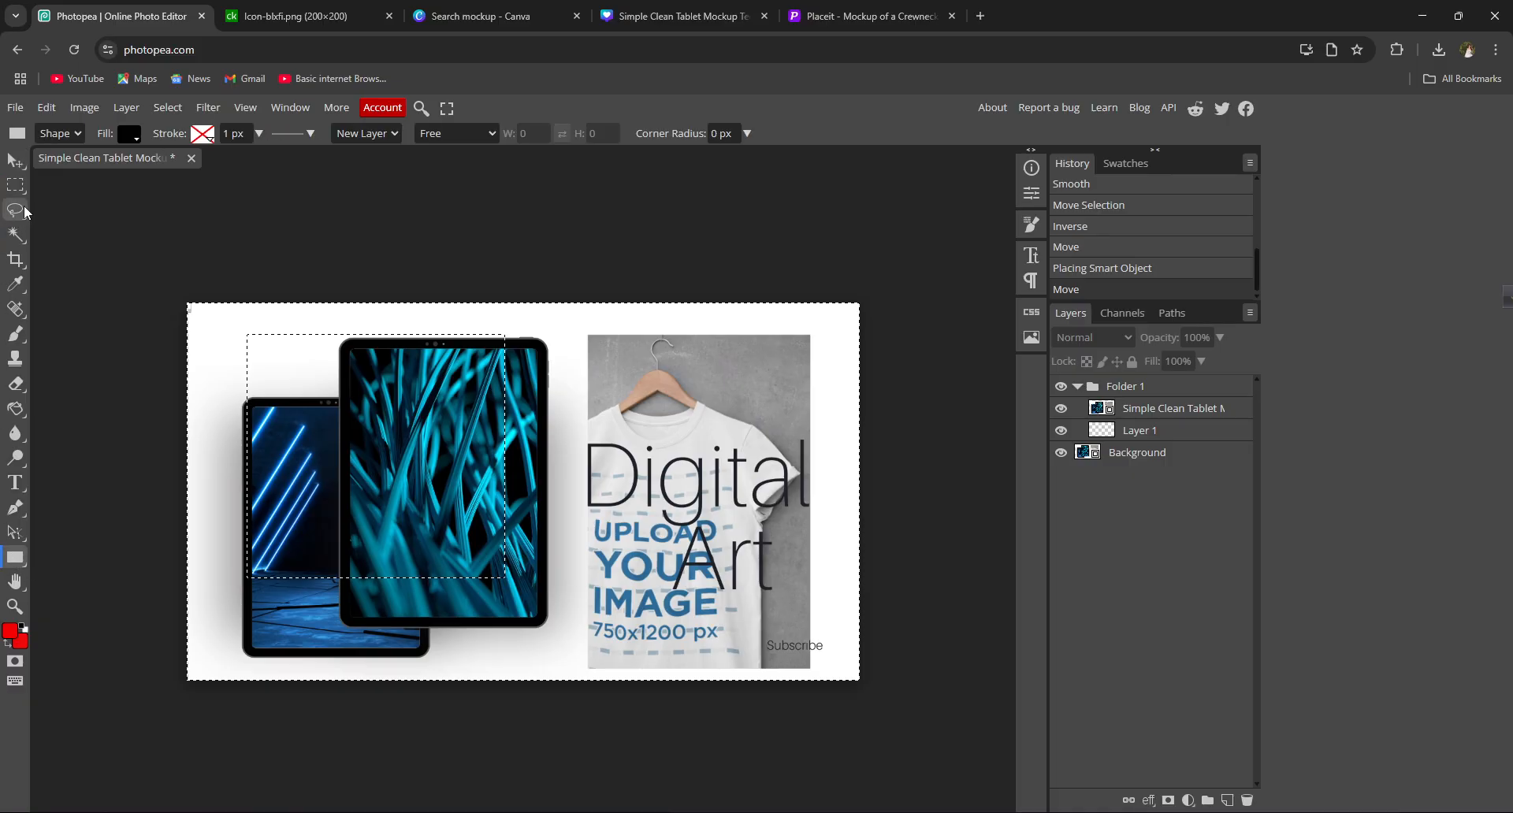
# - Close the Simple Clean Tablet Mockup document and discard its unsaved changes
pyautogui.click(190, 157)
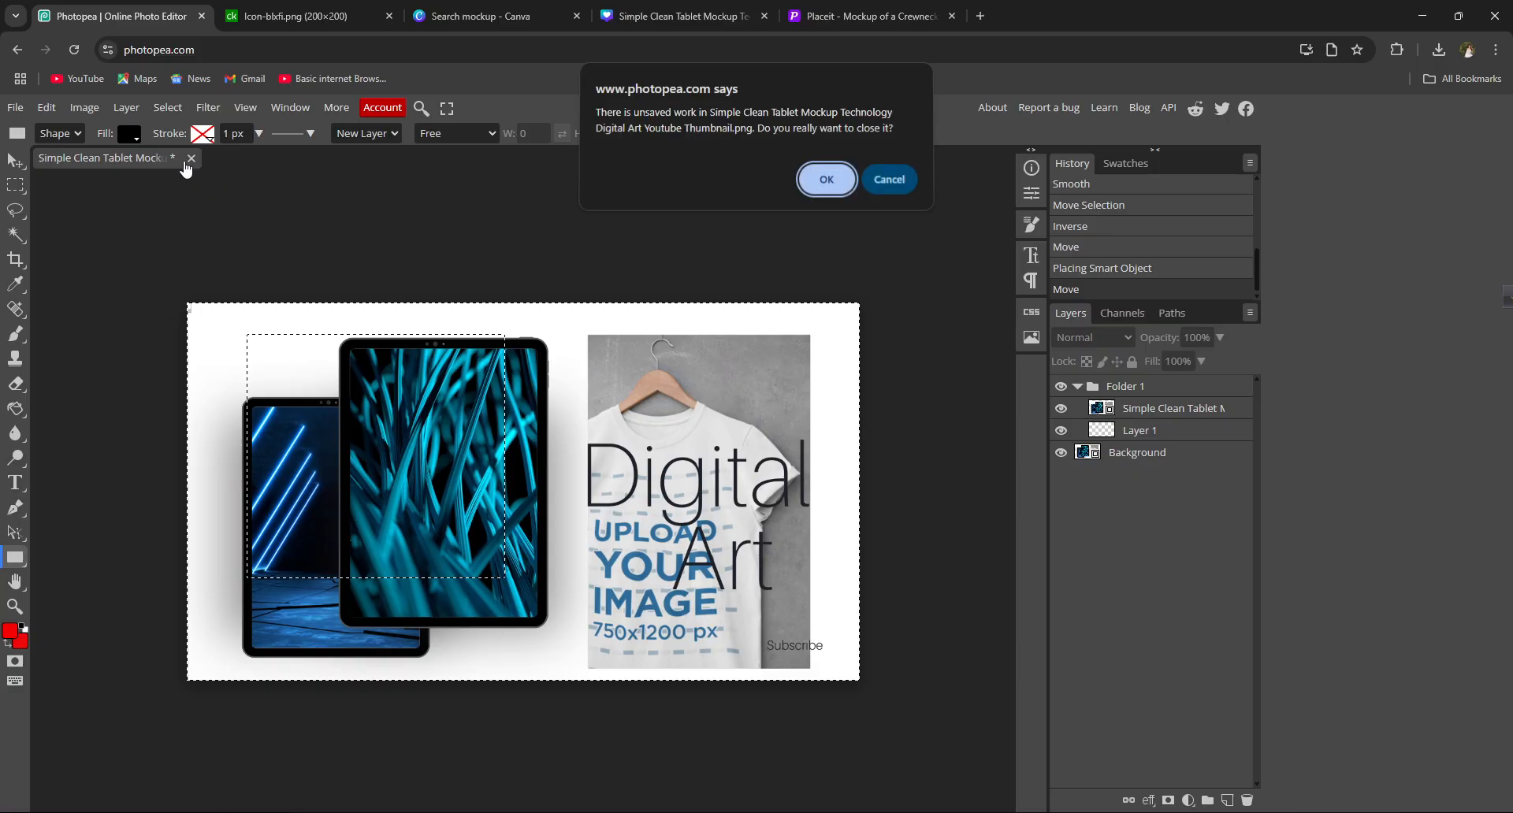
pyautogui.click(827, 183)
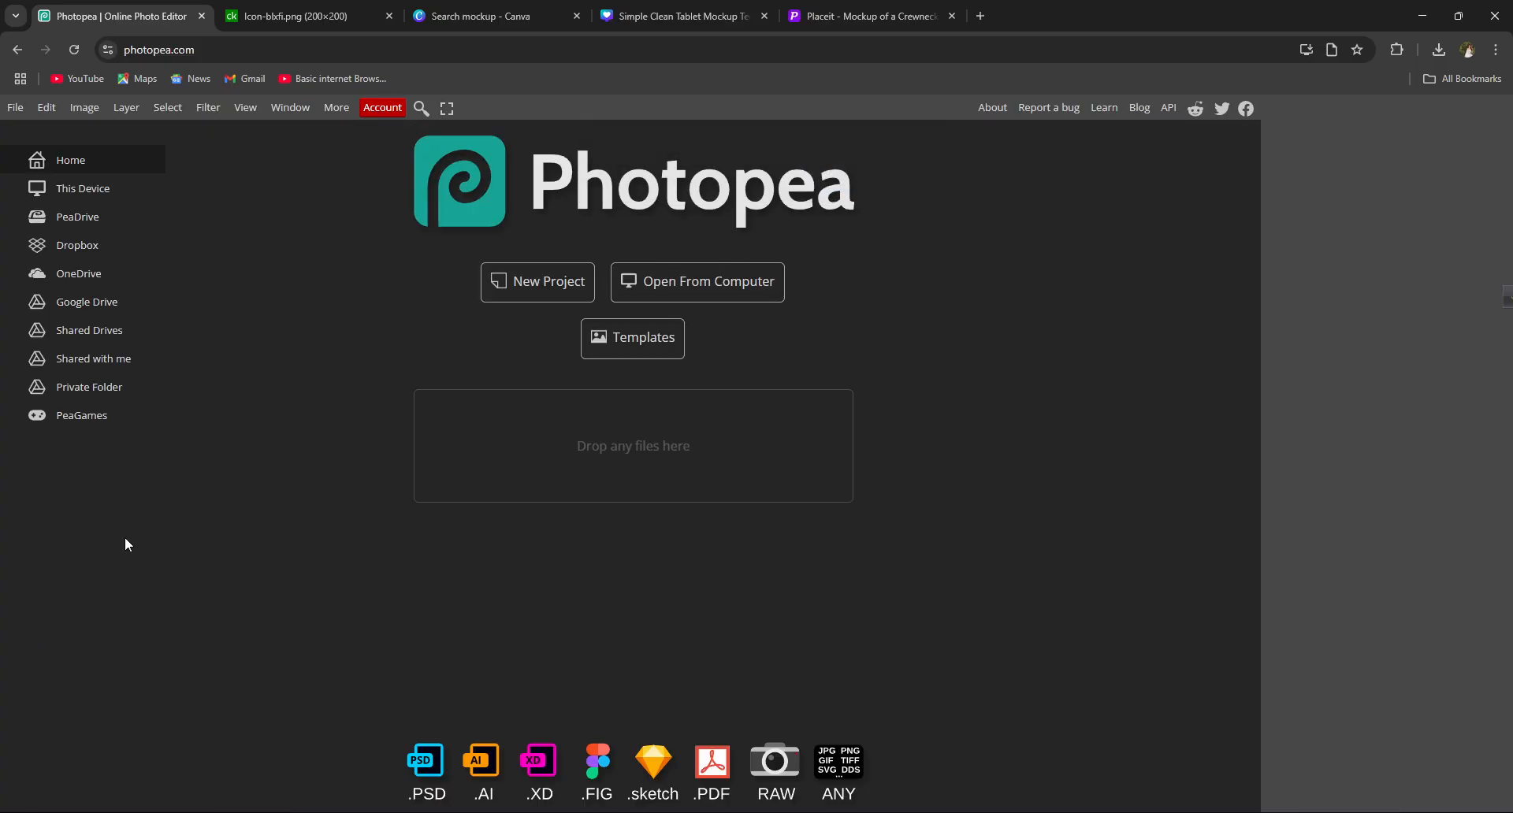